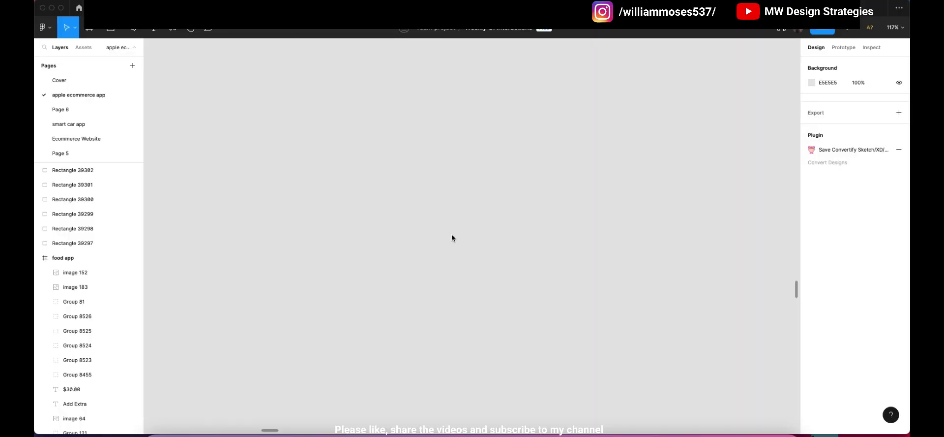
- Create a 375×812 iPhone 13 mini frame on the canvas
click(98, 30)
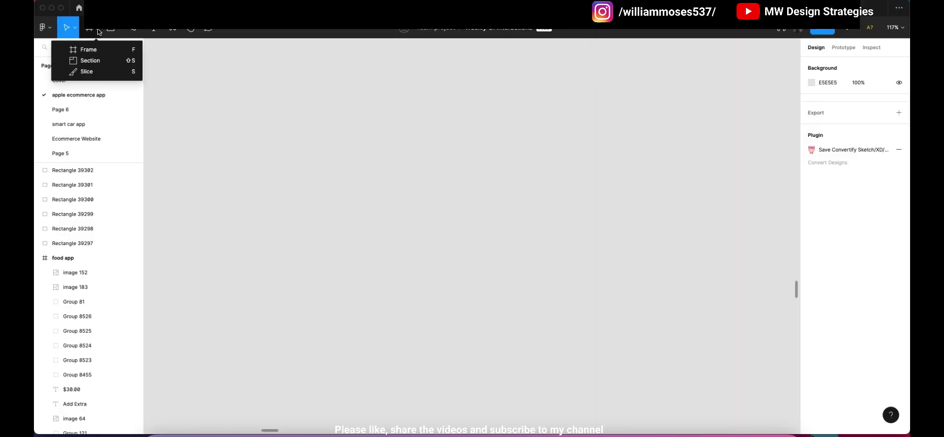
click(98, 48)
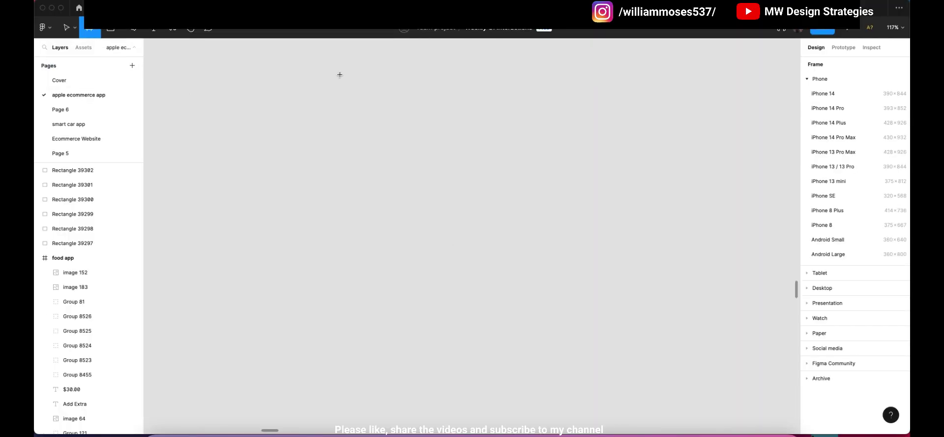
click(846, 183)
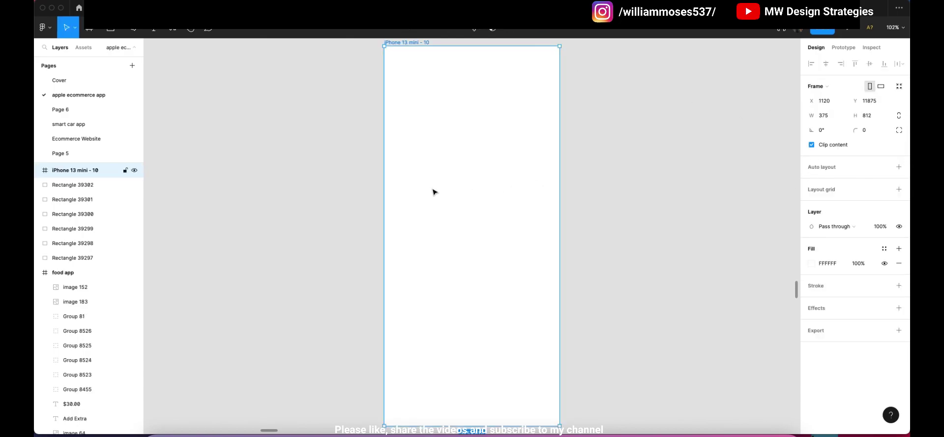
click(341, 75)
click(472, 75)
click(577, 76)
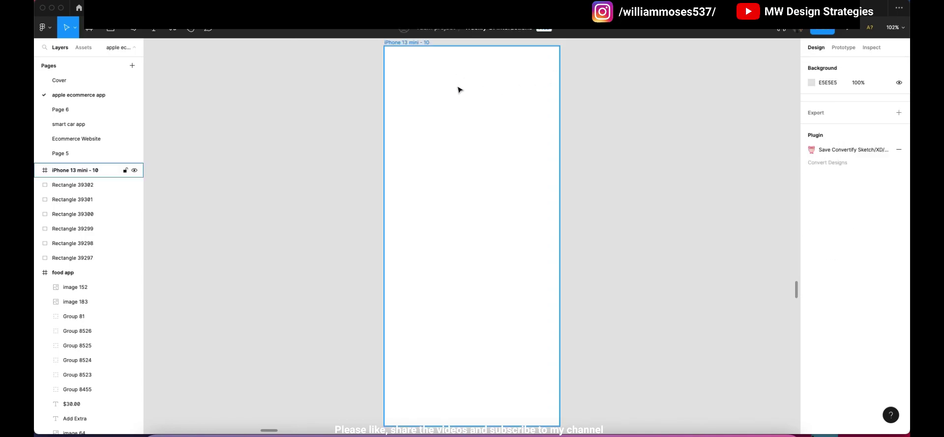
click(444, 76)
scroll(596, 162, down, 1)
scroll(588, 163, up, 3)
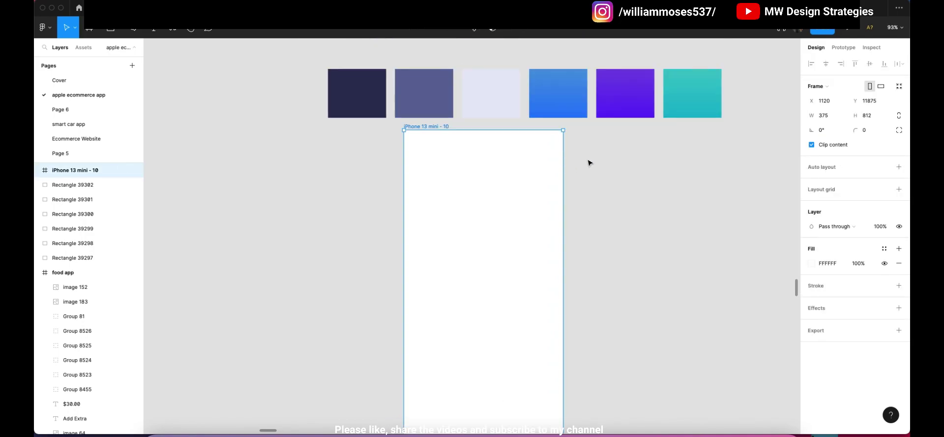
click(799, 215)
scroll(592, 126, up, 1)
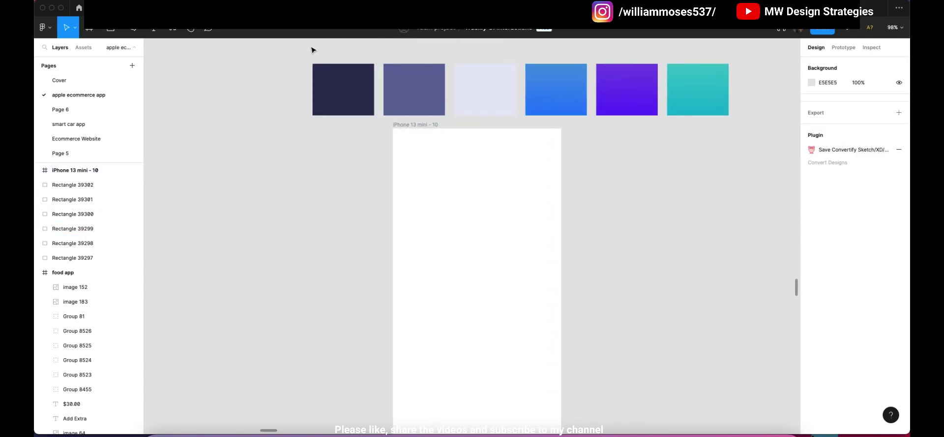
scroll(361, 81, up, 1)
- Fill the frame with dark navy 2C3055 sampled from the first colour swatch
click(451, 177)
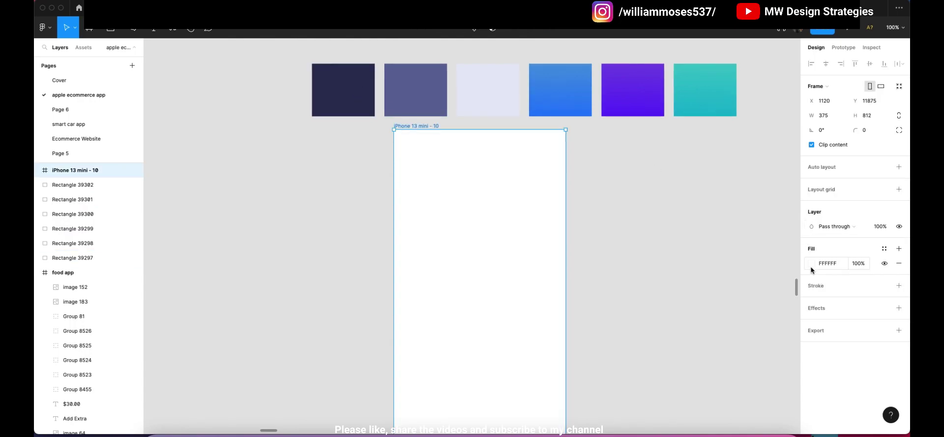
click(810, 265)
click(703, 332)
click(362, 103)
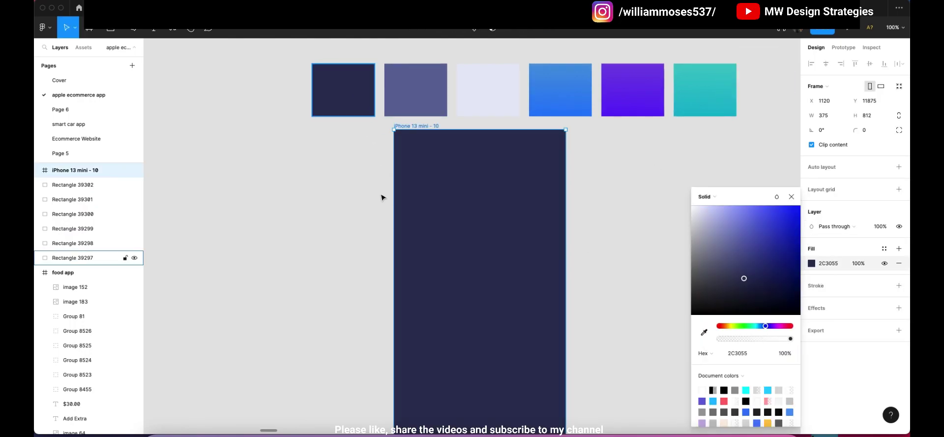
click(381, 197)
scroll(418, 204, down, 1)
click(459, 211)
click(630, 196)
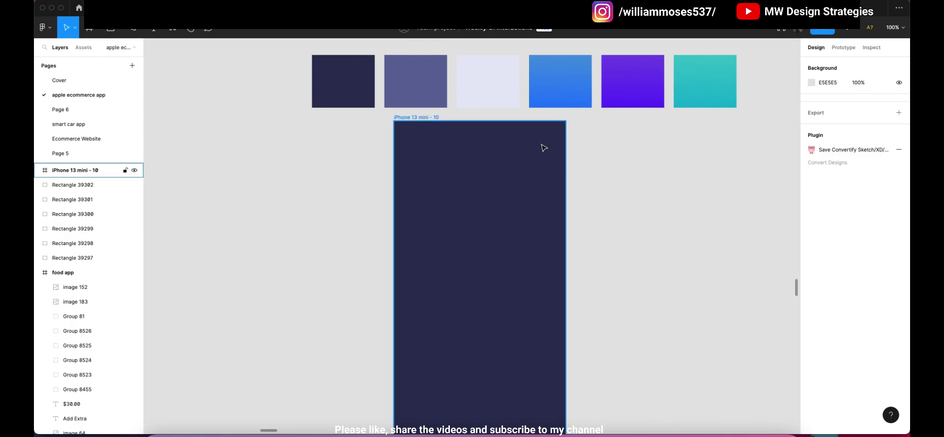
scroll(502, 162, up, 1)
click(487, 151)
click(364, 131)
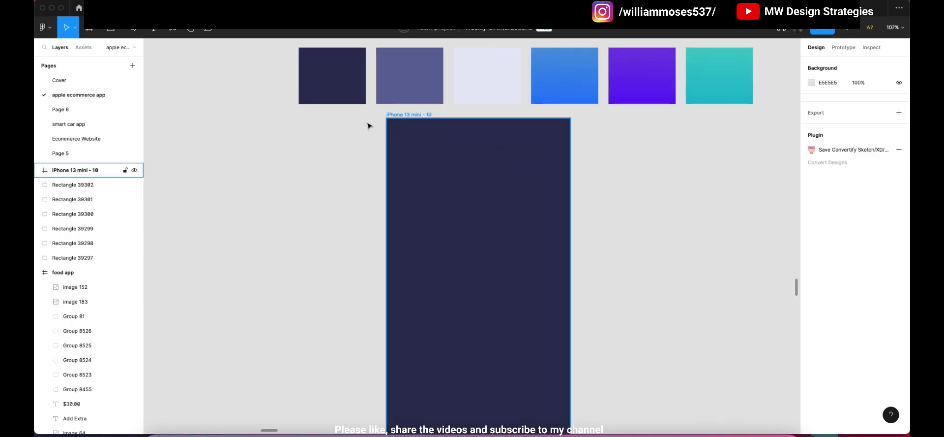
scroll(270, 131, left, 2)
- Draw a 51×51 square with locked proportions in the screen's top-left
key(r)
scroll(460, 140, up, 1)
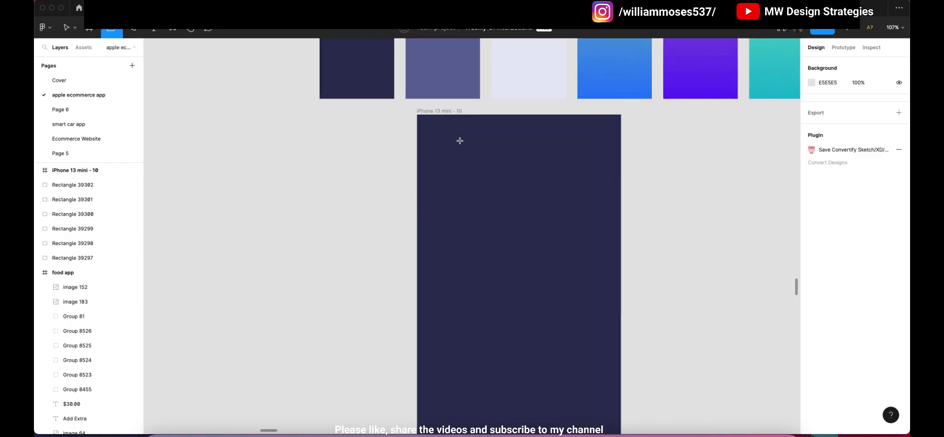
mouse_move(425, 126)
mouse_down()
mouse_move(459, 147)
mouse_move(455, 153)
mouse_up()
scroll(442, 133, up, 3)
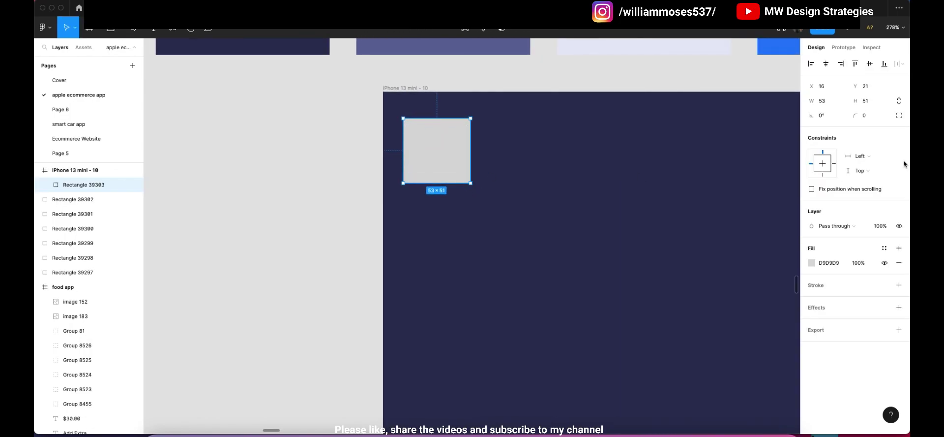
text(53)
key(Return)
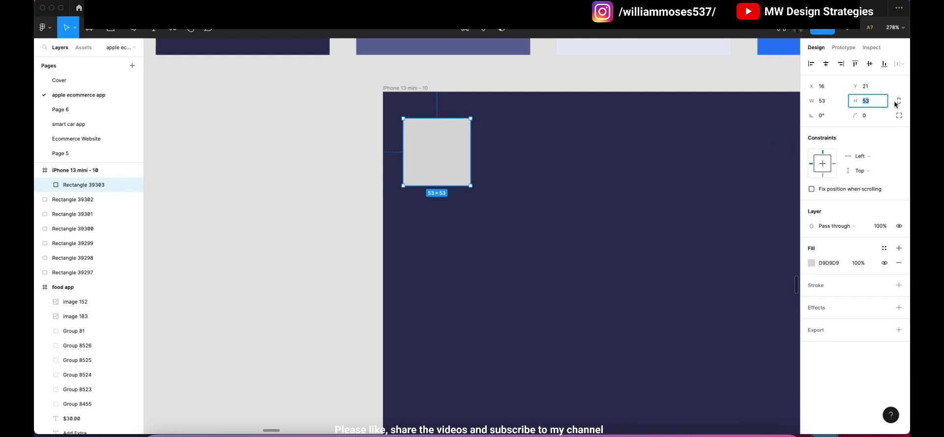
click(902, 102)
click(825, 101)
text(51)
key(Return)
click(654, 164)
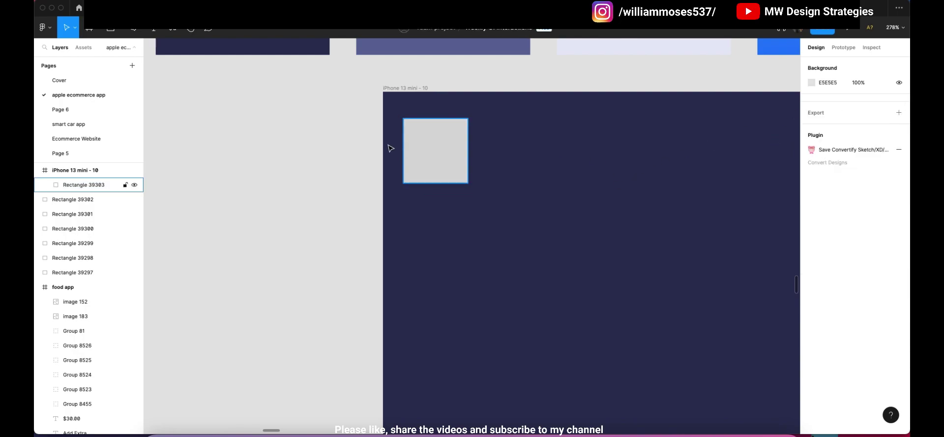
- Give the square a 14 corner radius and move it up to Y 18
click(407, 151)
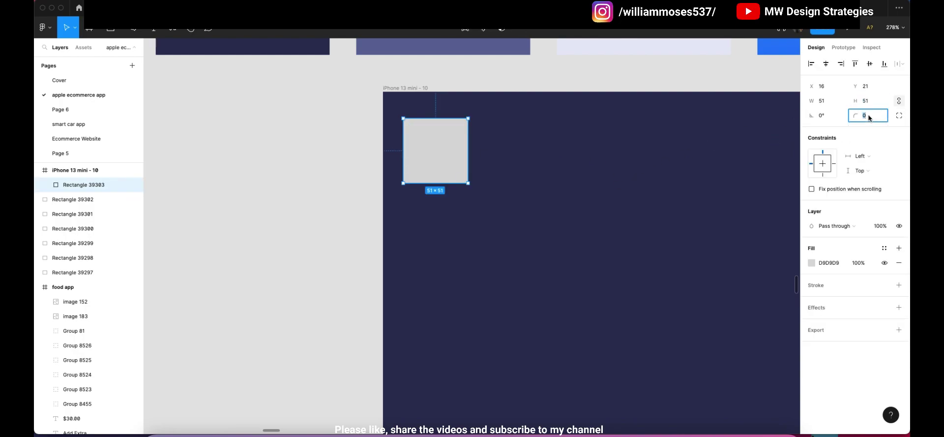
text(13)
key(Return)
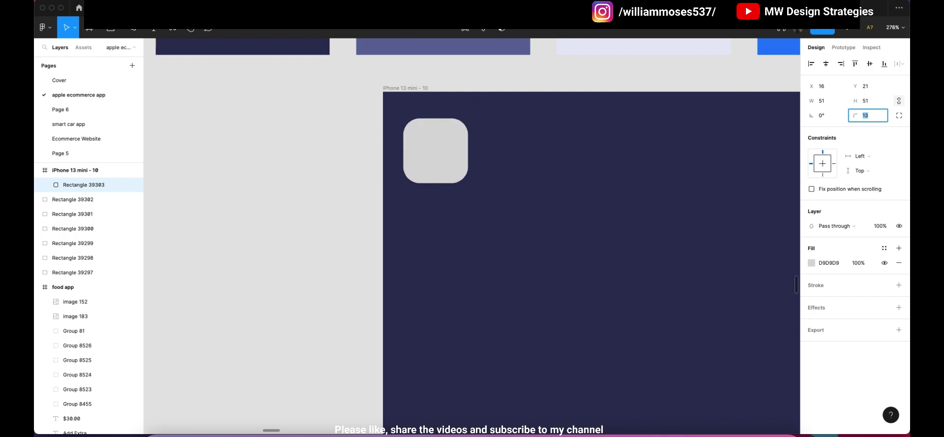
key(Up)
scroll(483, 164, right, 3)
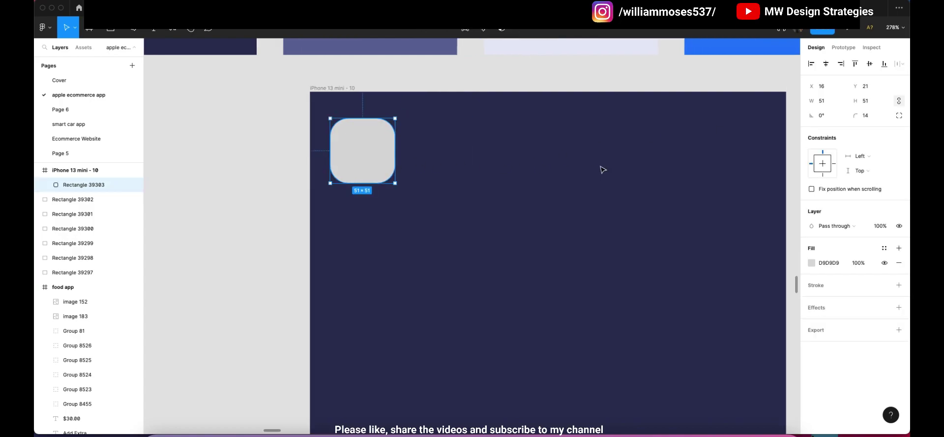
key(Up)
key(Up)
key(Up)
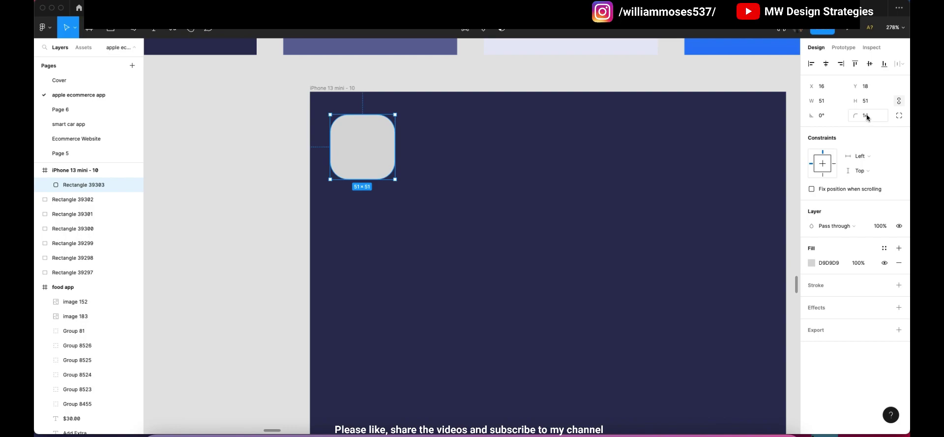
click(600, 219)
scroll(323, 176, left, 2)
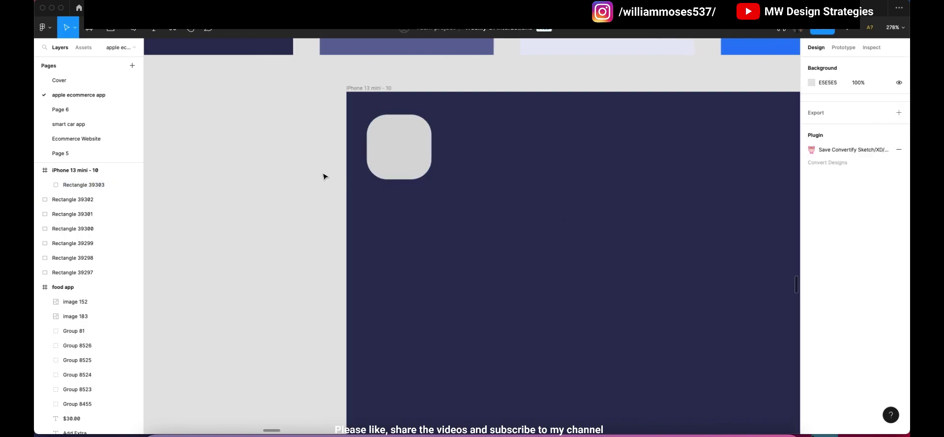
scroll(324, 176, down, 2)
- Import the akar-icons:search magnifier icon using the Iconify plugin
right_click(716, 167)
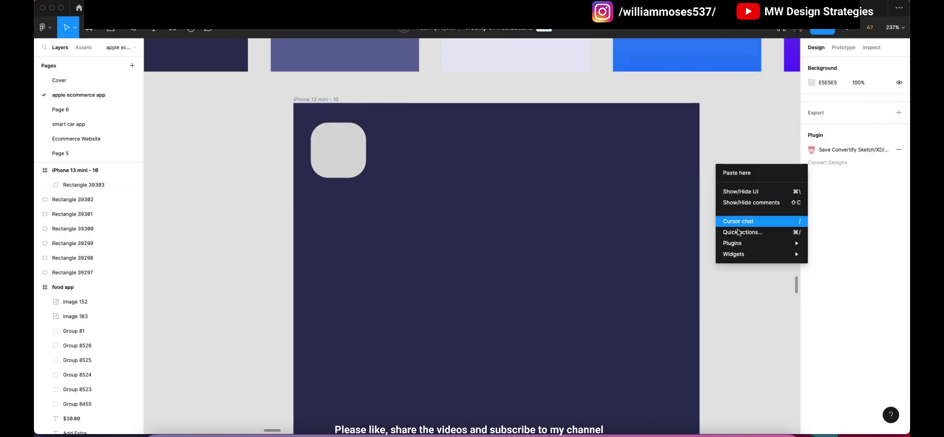
mouse_move(744, 241)
click(655, 266)
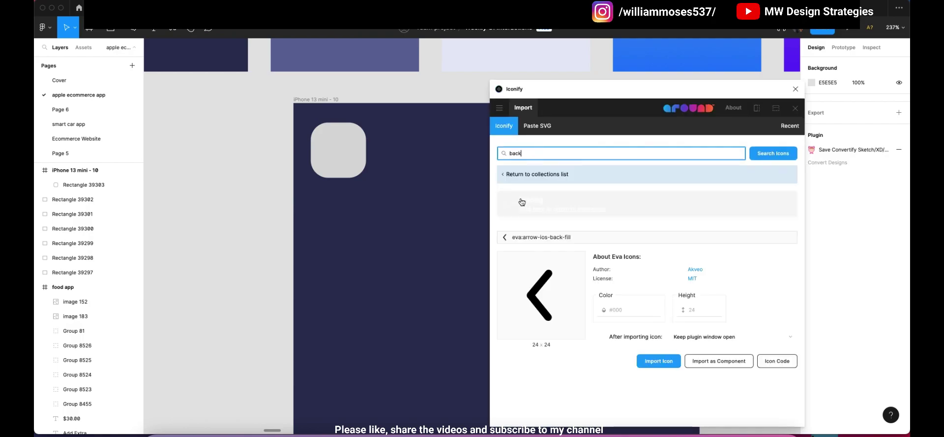
text(sea)
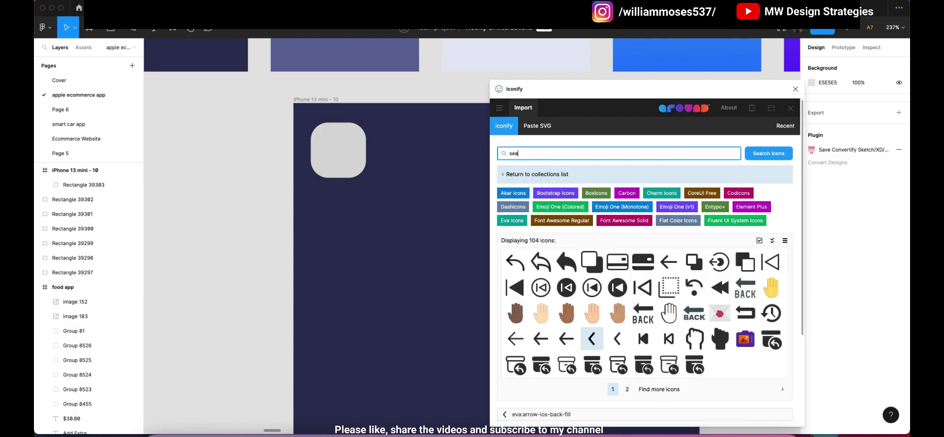
text(rcch)
key(Return)
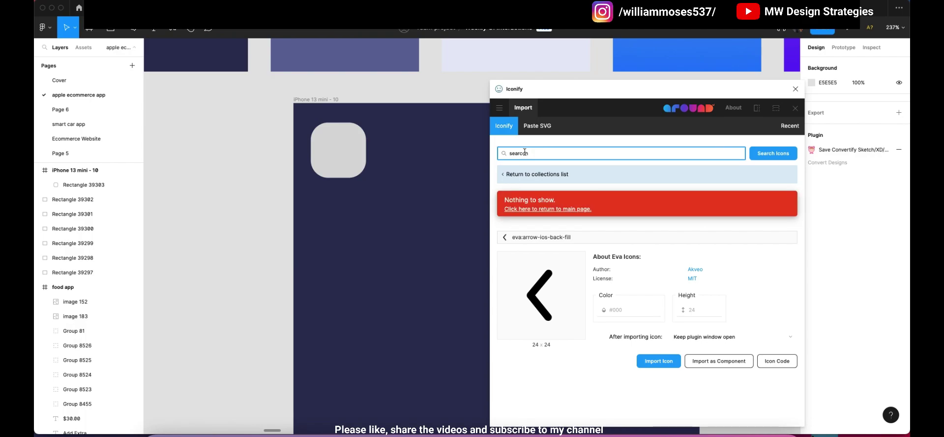
key(Return)
scroll(608, 234, down, 1)
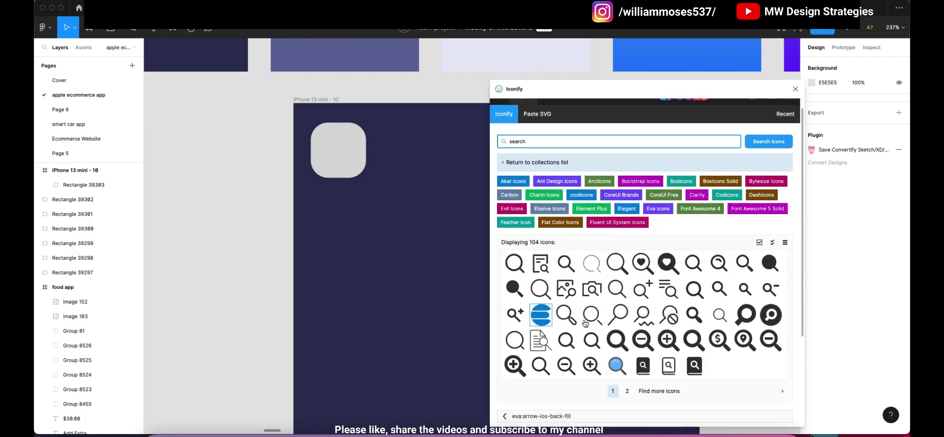
click(512, 266)
scroll(736, 312, down, 1)
scroll(735, 312, down, 2)
click(654, 412)
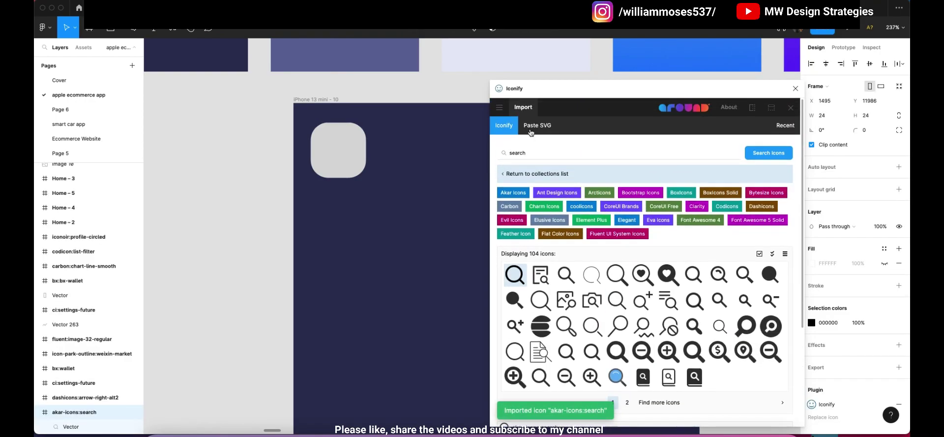
- Search Iconify for 'm' and import the ci:menu-alt-02 menu icon
text(menu)
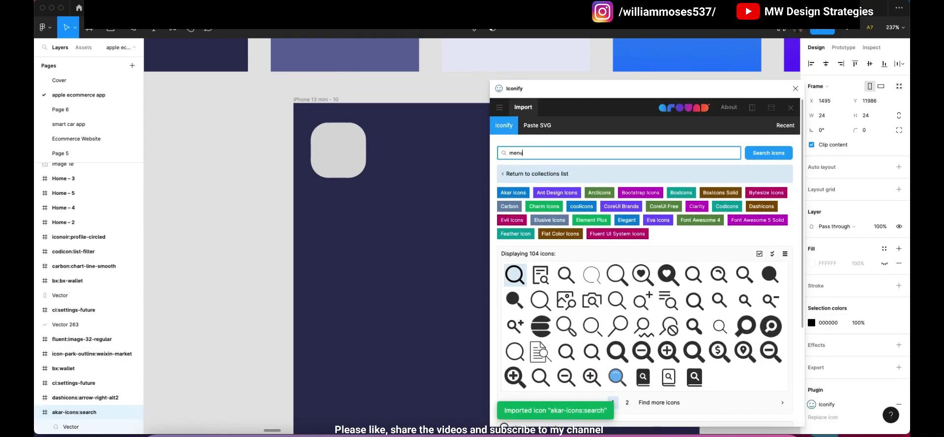
key(Return)
scroll(603, 279, down, 2)
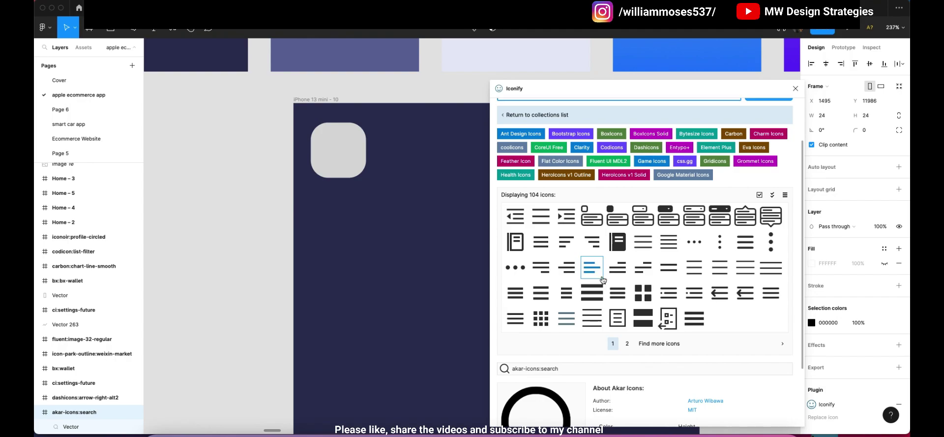
click(567, 267)
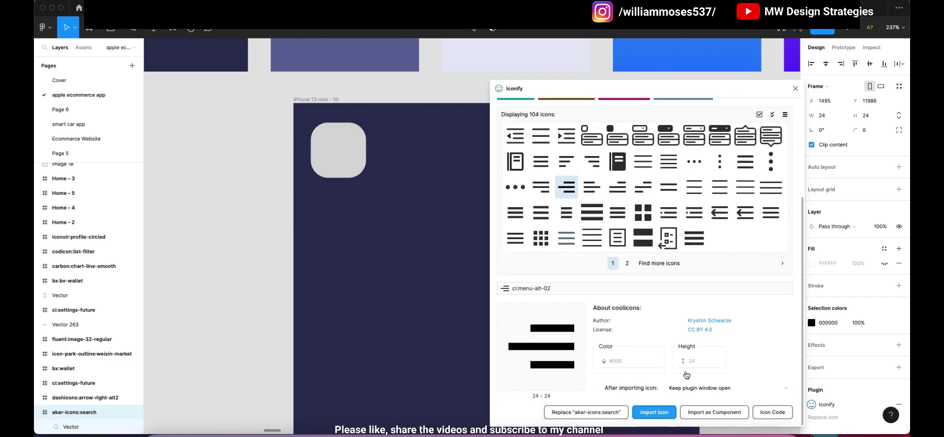
click(654, 412)
click(729, 201)
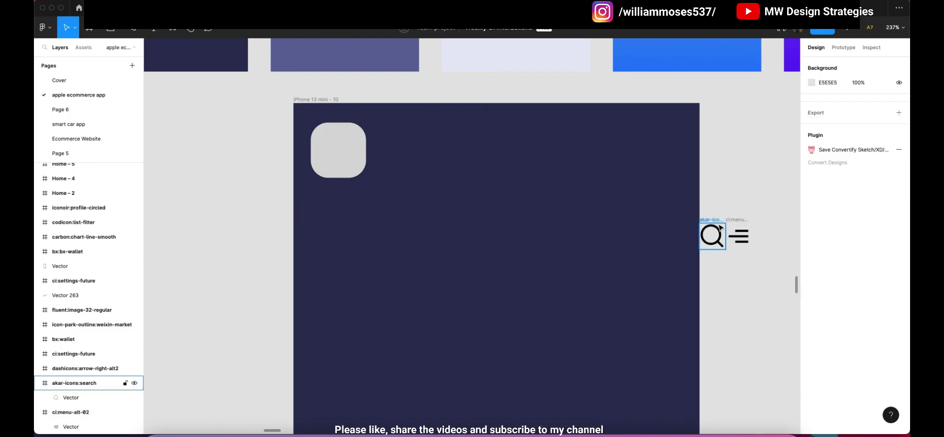
- Move the search and menu icons into the screen's top-right, centred with the square
drag(720, 228, 611, 153)
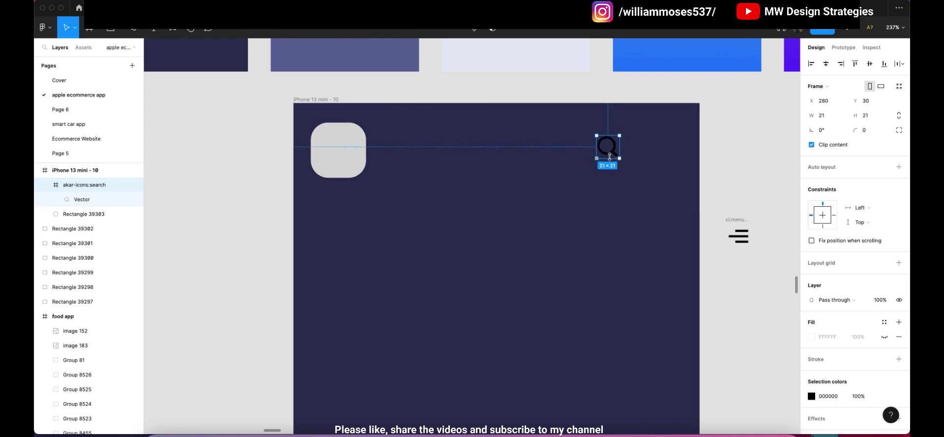
shift+click(339, 153)
click(869, 64)
click(650, 158)
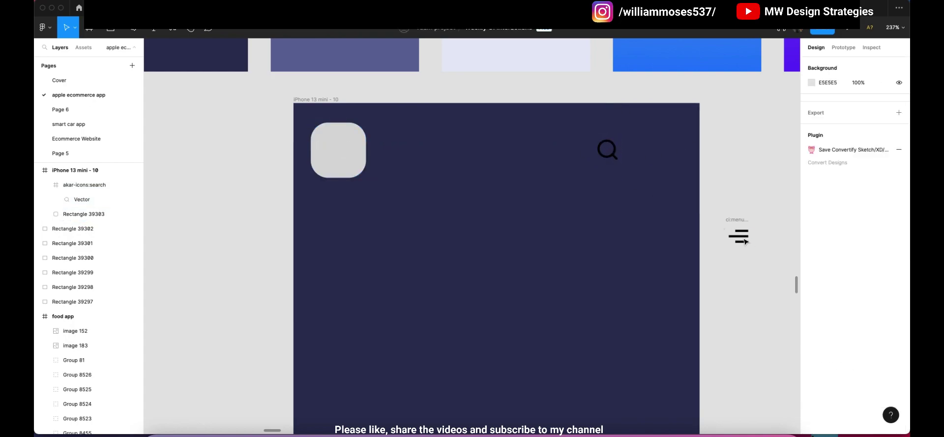
drag(747, 225, 639, 140)
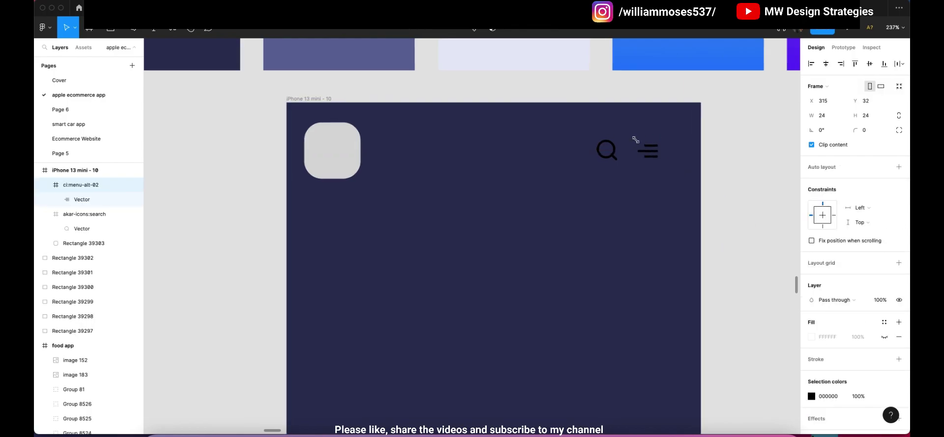
scroll(636, 140, up, 5)
- Enlarge the menu icon to 27×27
click(576, 162)
click(654, 164)
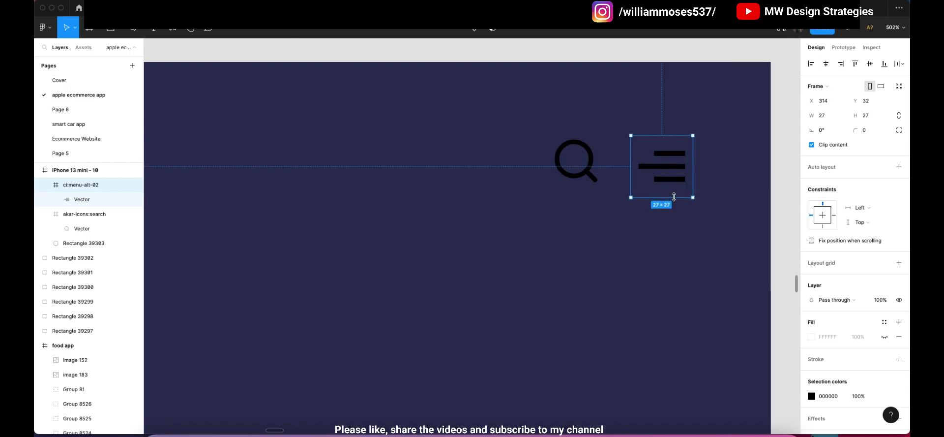
drag(661, 167, 684, 172)
scroll(615, 186, down, 5)
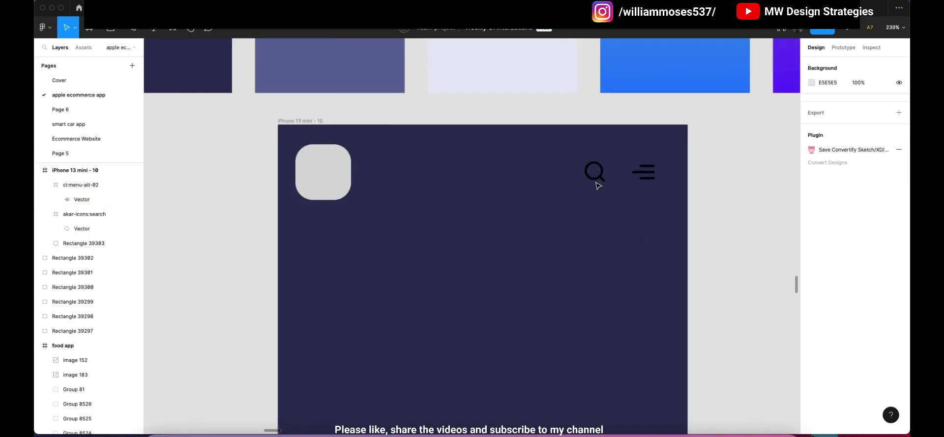
- Recolour both icons muted purple 626A9D using the lavender swatch
click(604, 172)
shift+click(644, 172)
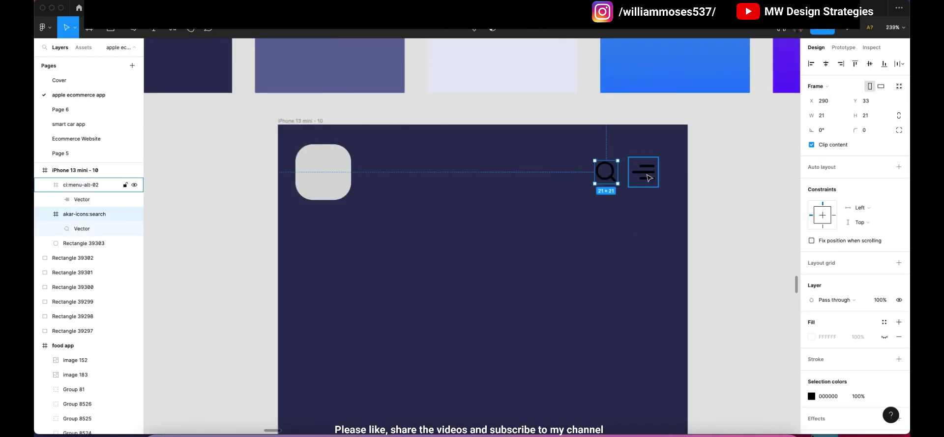
scroll(835, 295, down, 2)
click(811, 303)
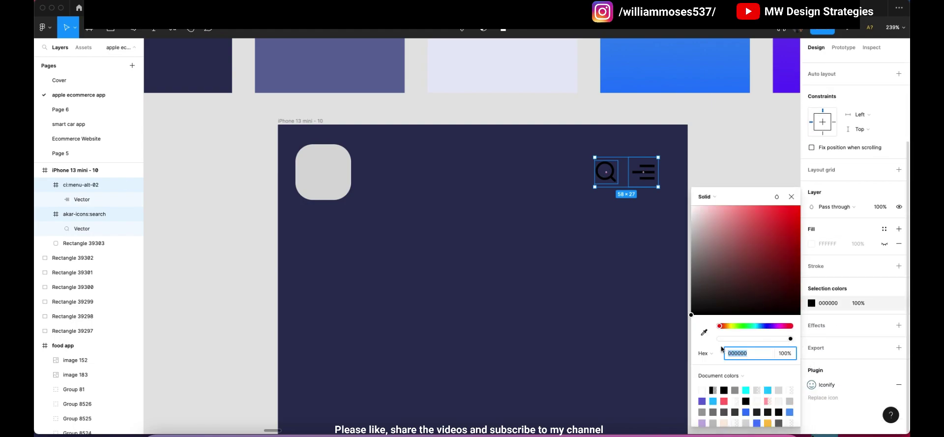
click(704, 332)
scroll(491, 258, up, 1)
scroll(455, 251, down, 1)
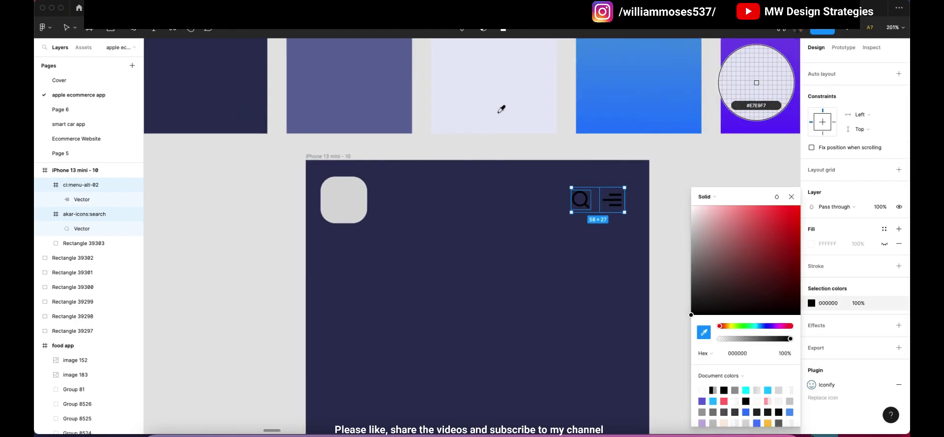
click(364, 101)
click(531, 226)
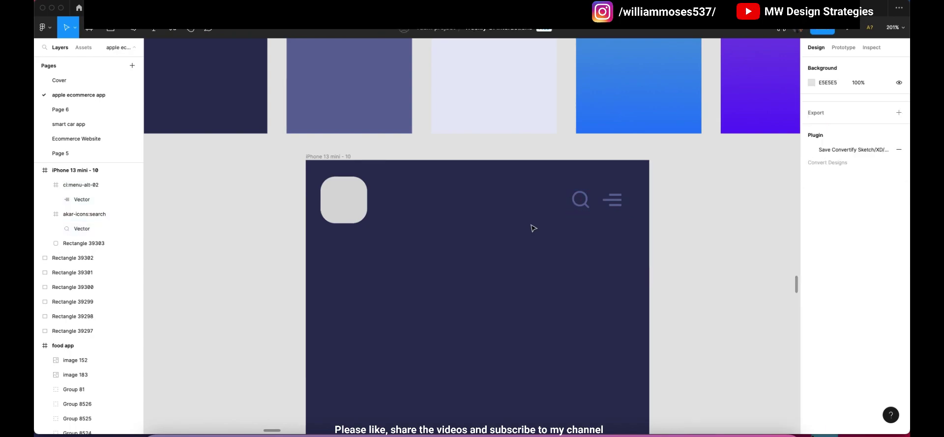
- Nudge the header icons a few pixels to the right
click(611, 208)
drag(611, 209, 604, 227)
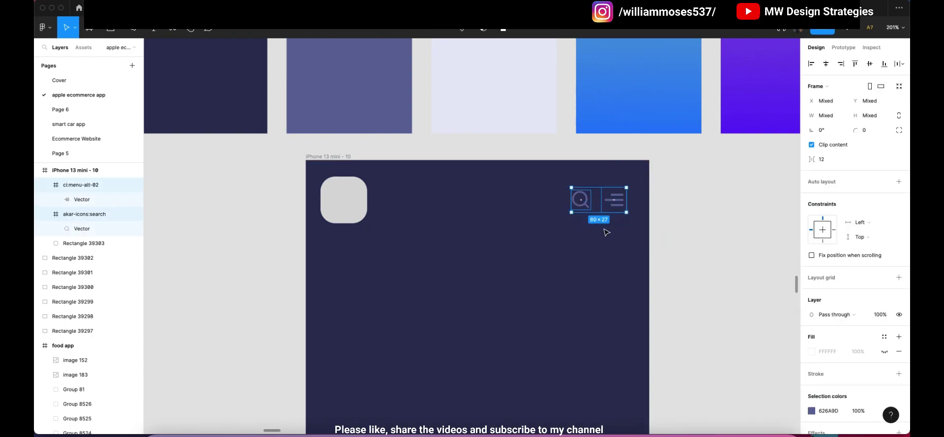
key(Right)
key(Right)
key(Right)
key(Right)
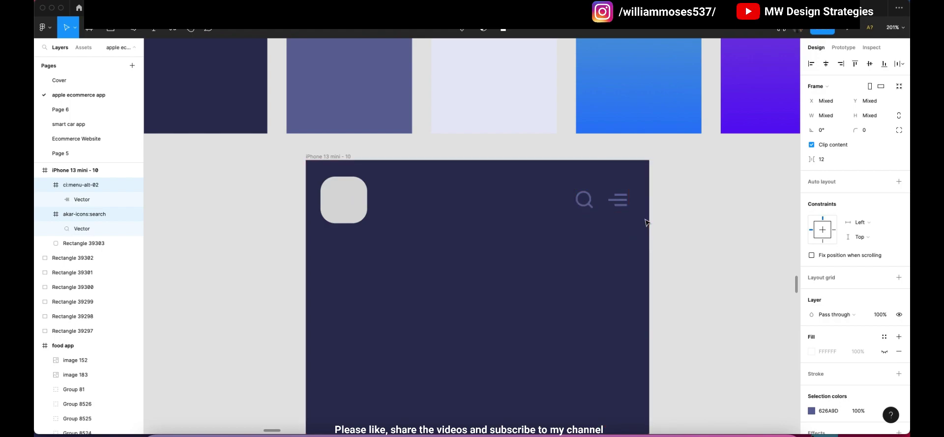
key(Right)
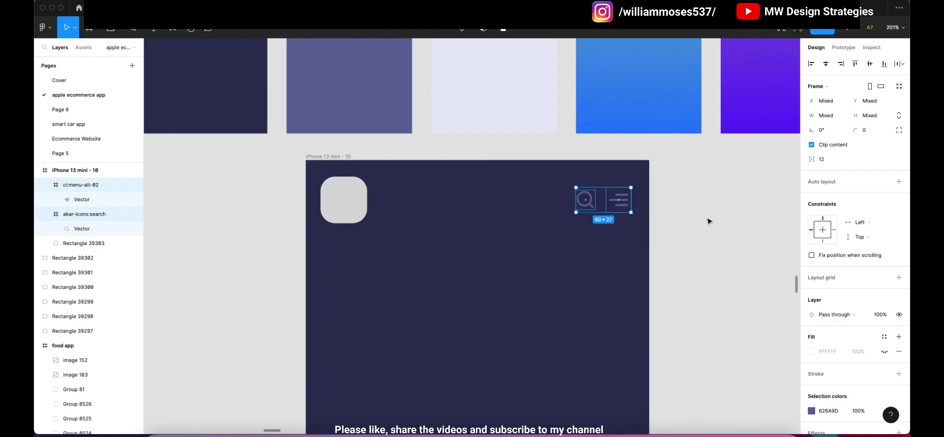
click(689, 227)
scroll(518, 233, down, 4)
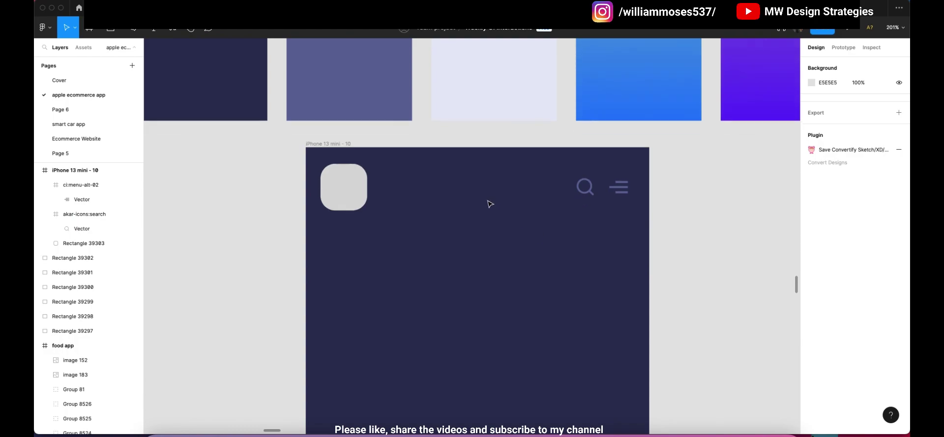
- Fill the rounded square with a yellow-background avatar portrait from Content Reel
scroll(503, 190, left, 2)
right_click(236, 134)
mouse_move(264, 216)
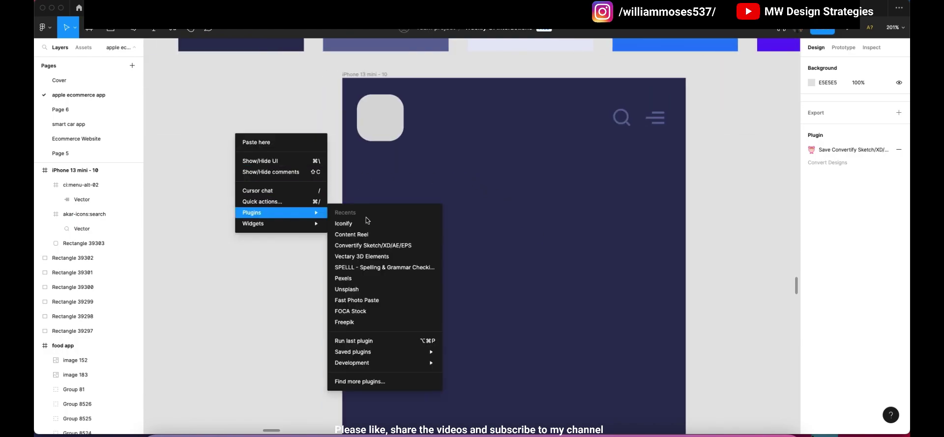
click(364, 233)
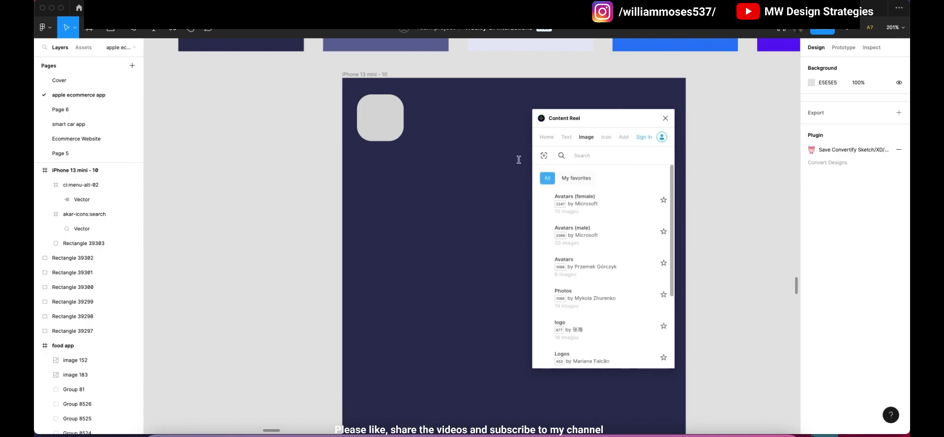
click(389, 119)
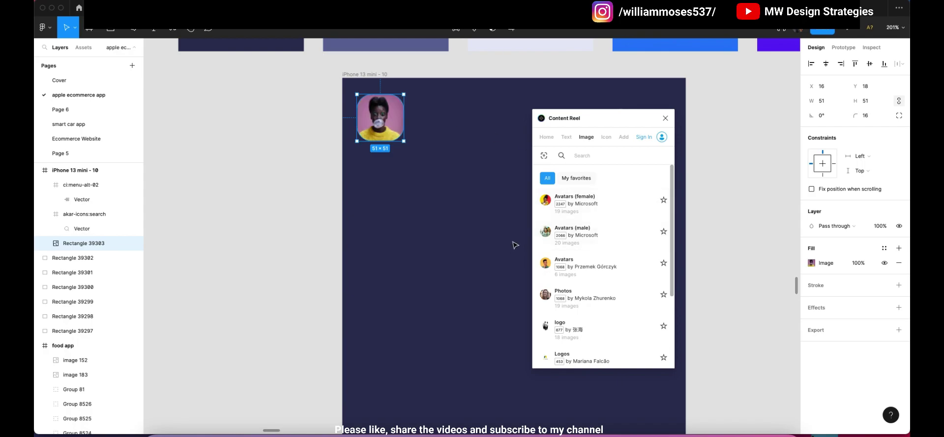
click(585, 212)
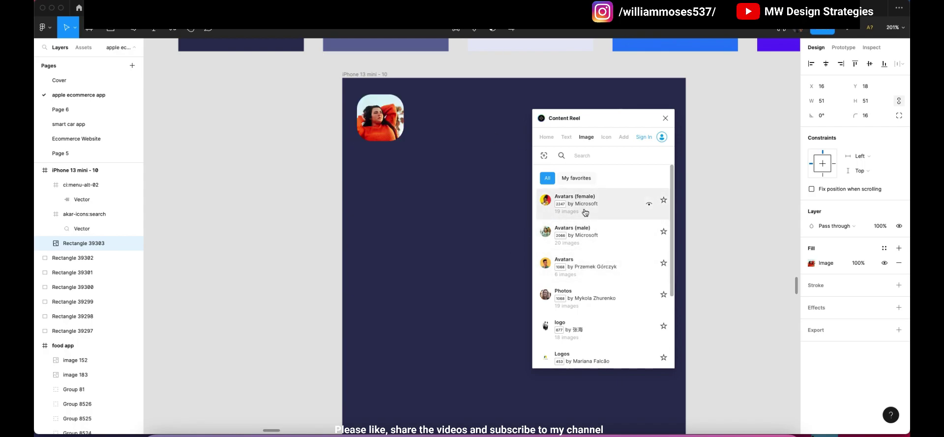
click(585, 268)
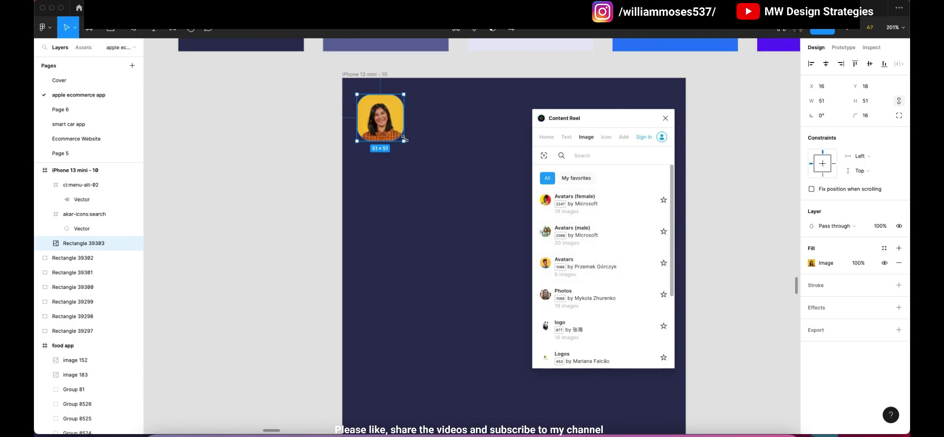
- Shrink the avatar to 44×44 and close the Content Reel plugin
scroll(404, 140, up, 1)
drag(403, 141, 397, 133)
click(431, 152)
scroll(280, 156, down, 1)
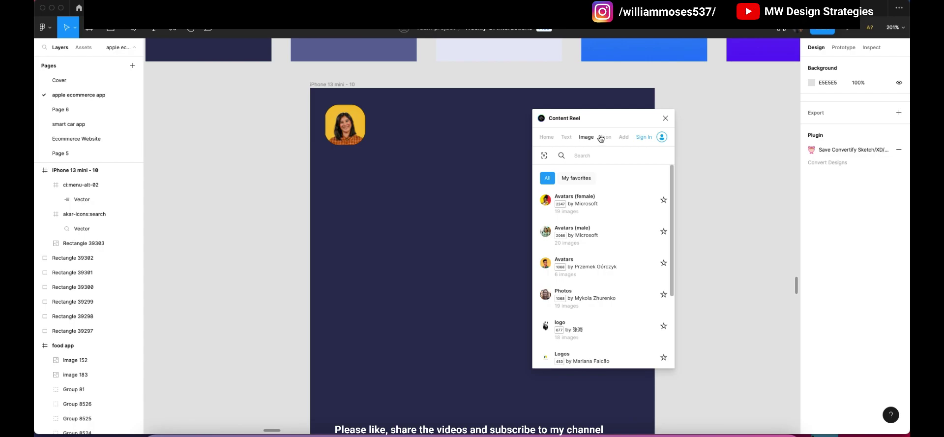
click(549, 138)
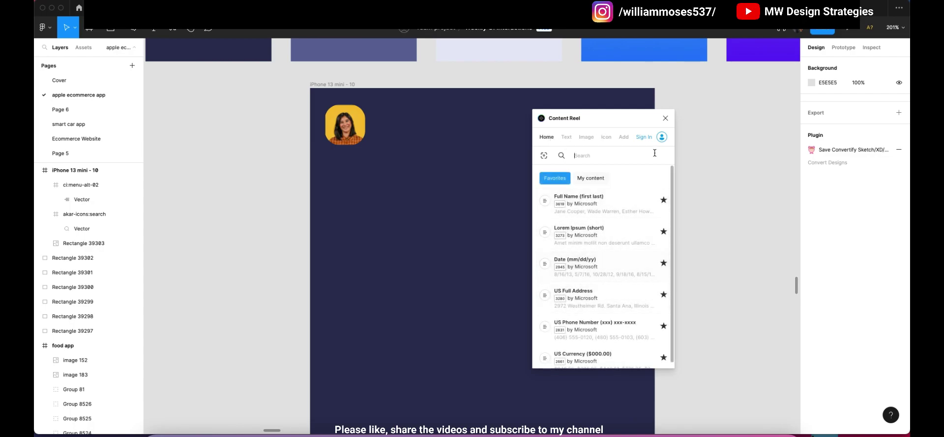
click(665, 118)
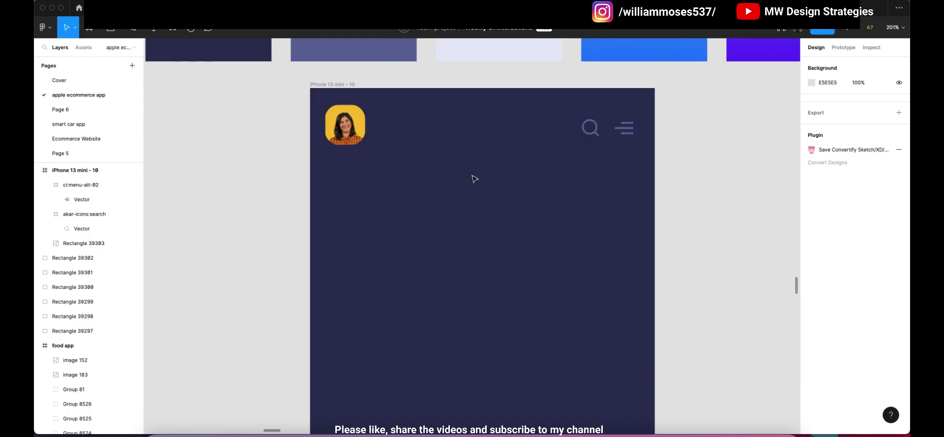
- Add a 10px layout grid to the iPhone 13 mini - 10 frame
click(345, 125)
shift+click(590, 128)
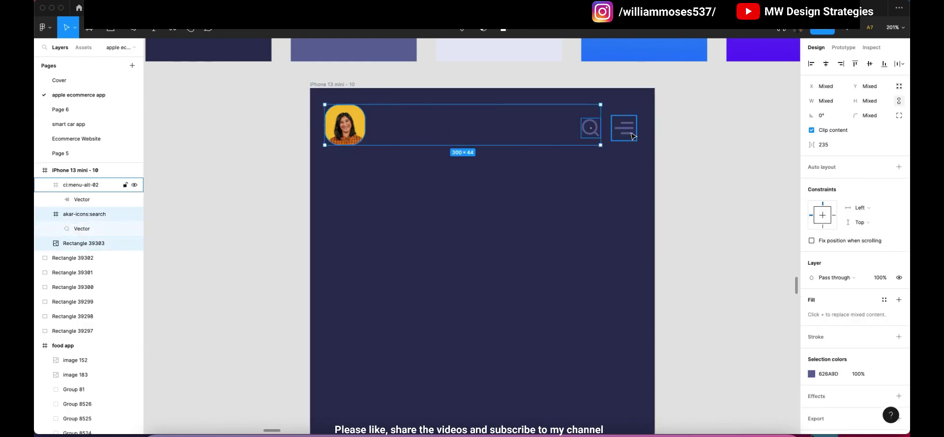
click(763, 133)
scroll(641, 190, down, 2)
drag(293, 123, 641, 173)
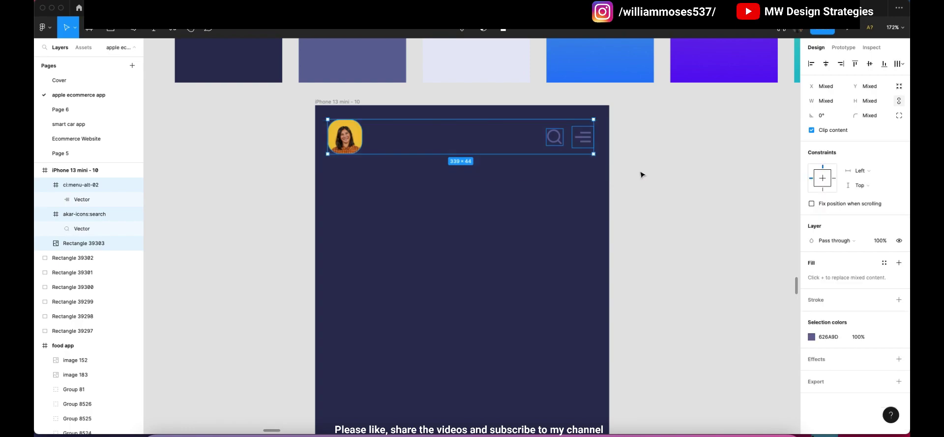
click(555, 192)
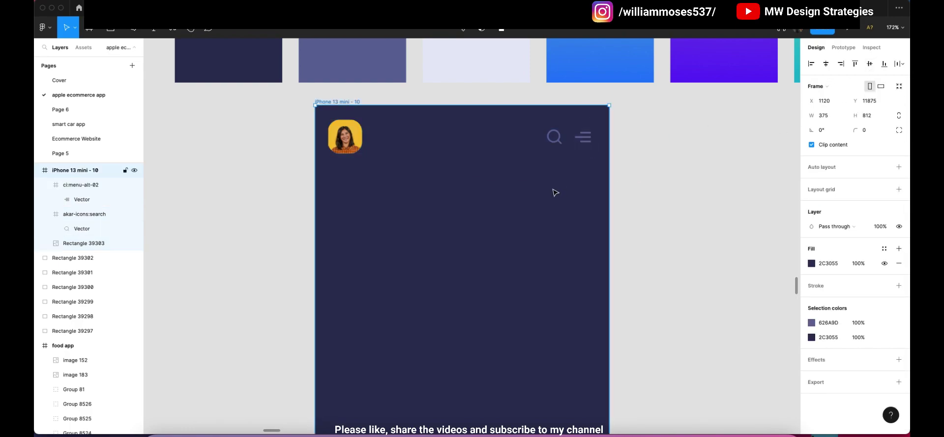
click(835, 187)
click(812, 204)
click(715, 209)
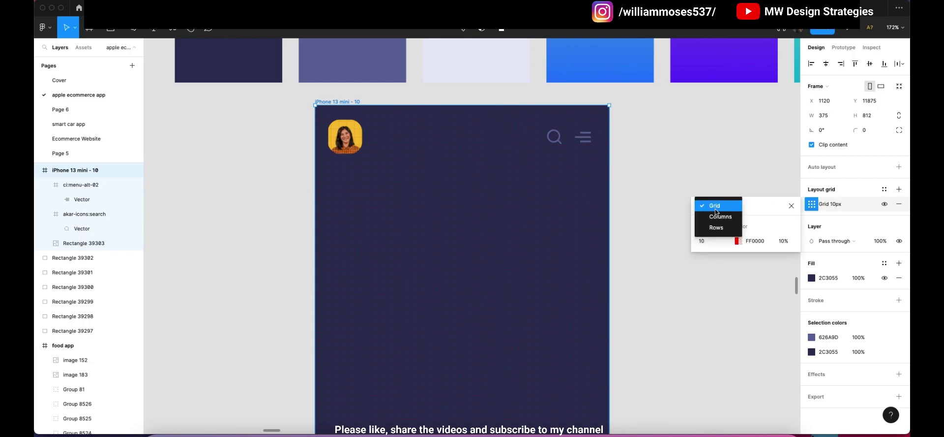
click(774, 199)
- Nudge the avatar right to X 20, level with the search and menu icons
drag(581, 130, 563, 153)
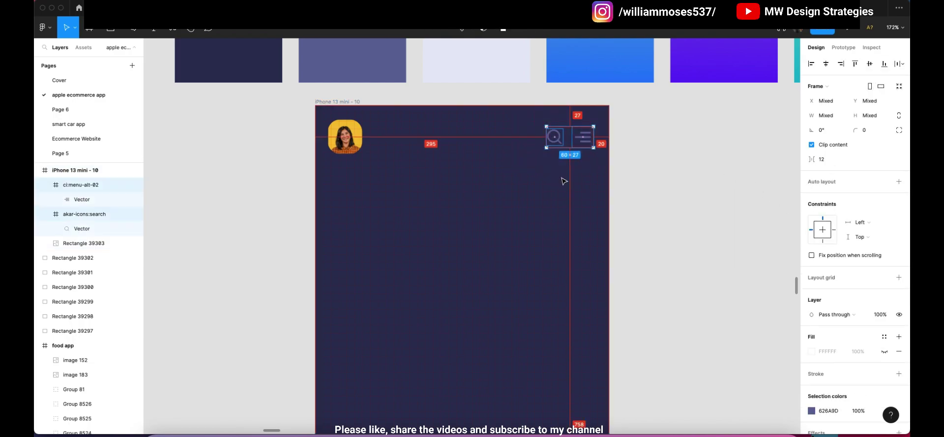
click(349, 140)
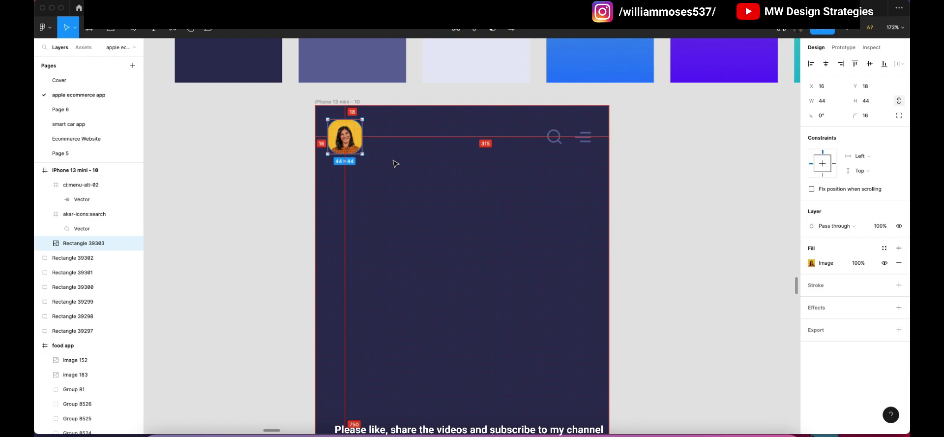
key(Right)
key(Right)
key(Right)
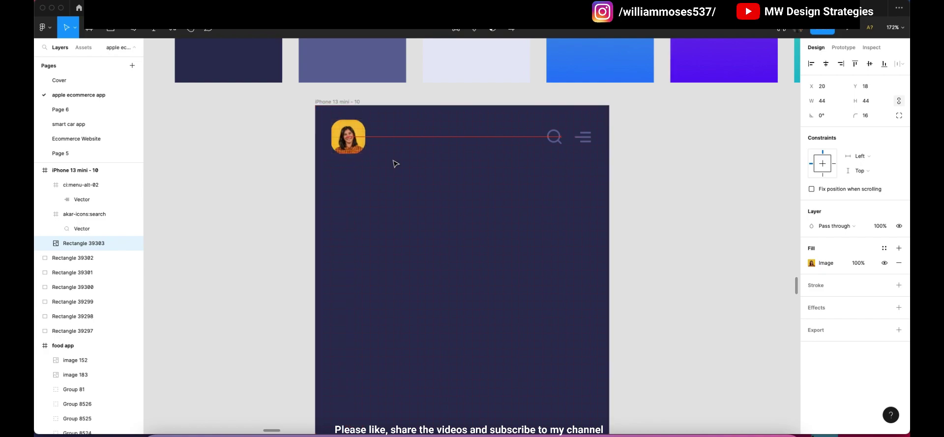
click(444, 154)
click(350, 142)
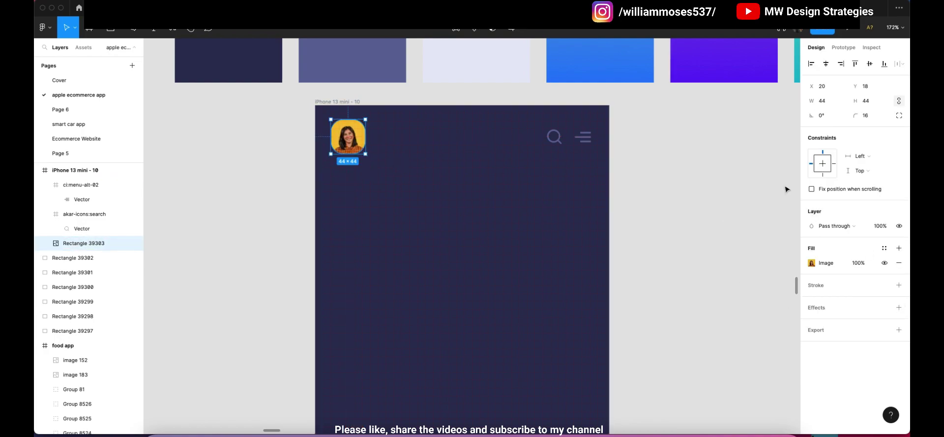
click(634, 221)
click(363, 131)
click(658, 217)
click(349, 148)
click(449, 160)
scroll(349, 124, up, 8)
click(383, 145)
scroll(383, 144, down, 8)
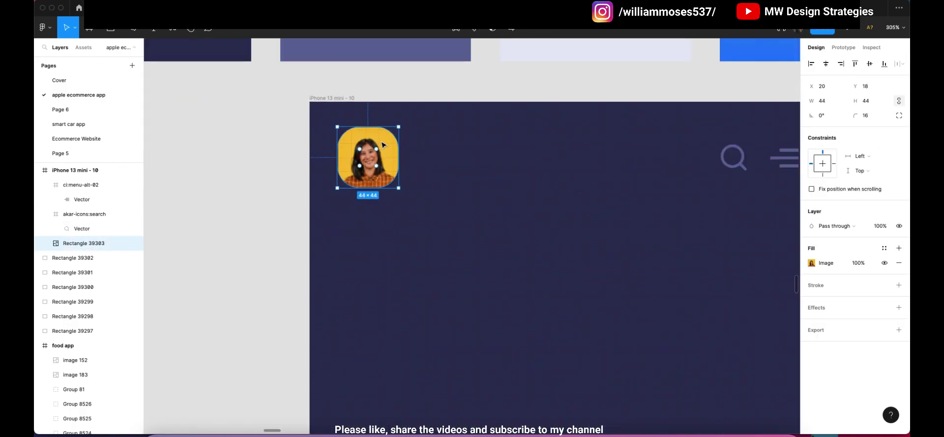
click(452, 193)
scroll(413, 185, up, 2)
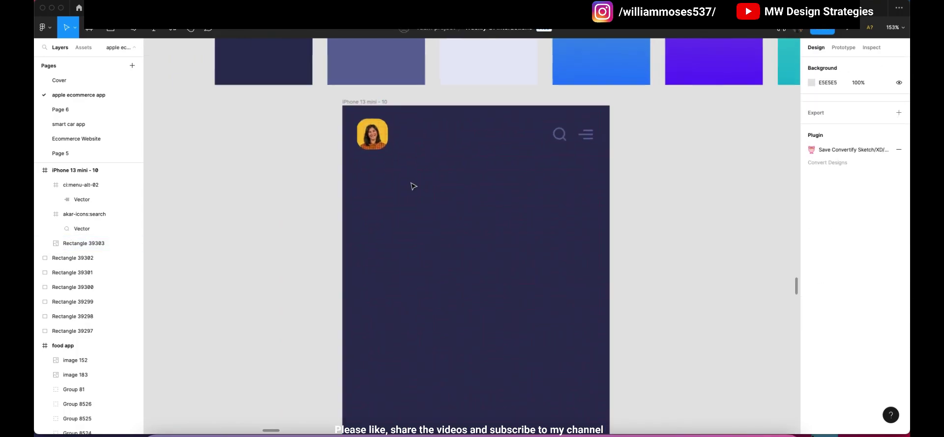
click(395, 118)
click(379, 95)
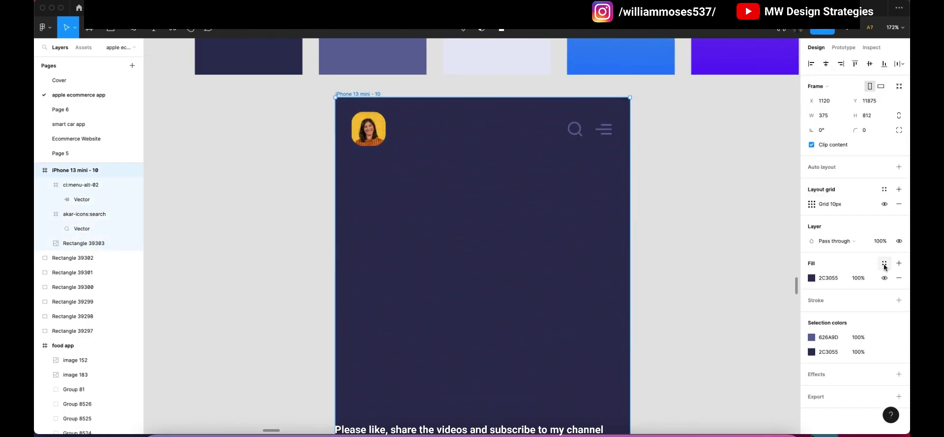
scroll(885, 246, down, 1)
click(746, 204)
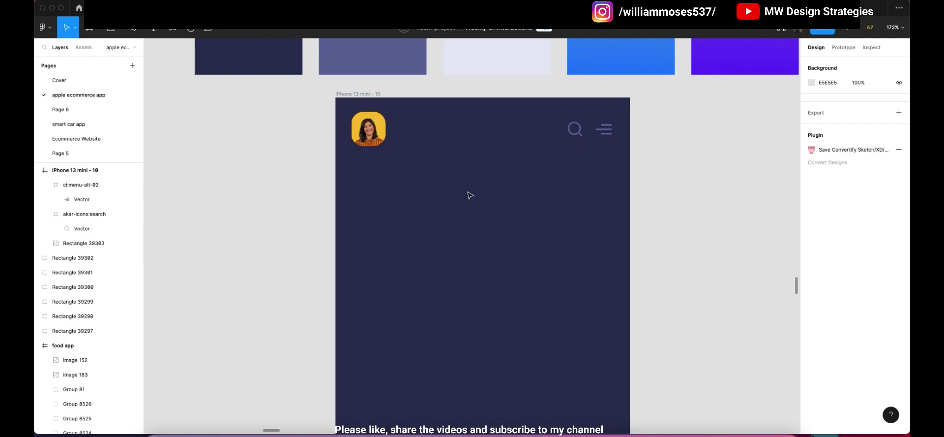
- Draw a 257×150 rectangle below the header, centre it horizontally, and give it corner radius 20
key(r)
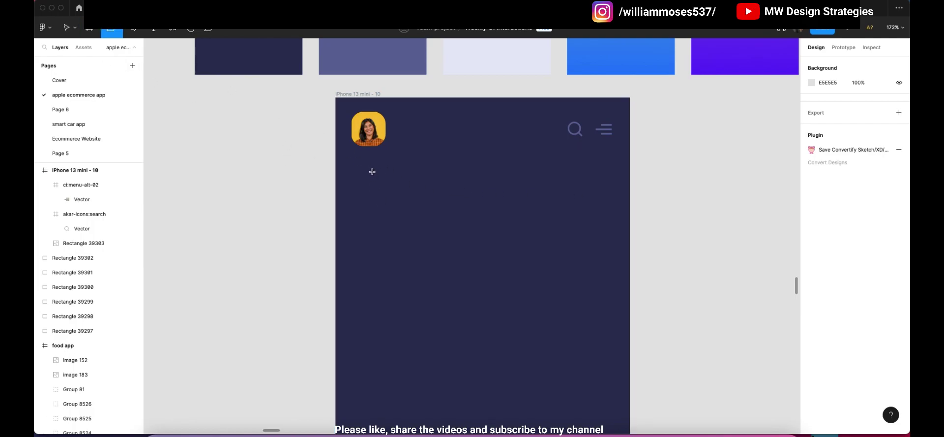
mouse_move(372, 172)
mouse_down()
mouse_move(551, 285)
mouse_move(575, 288)
mouse_up()
key(Escape)
click(487, 209)
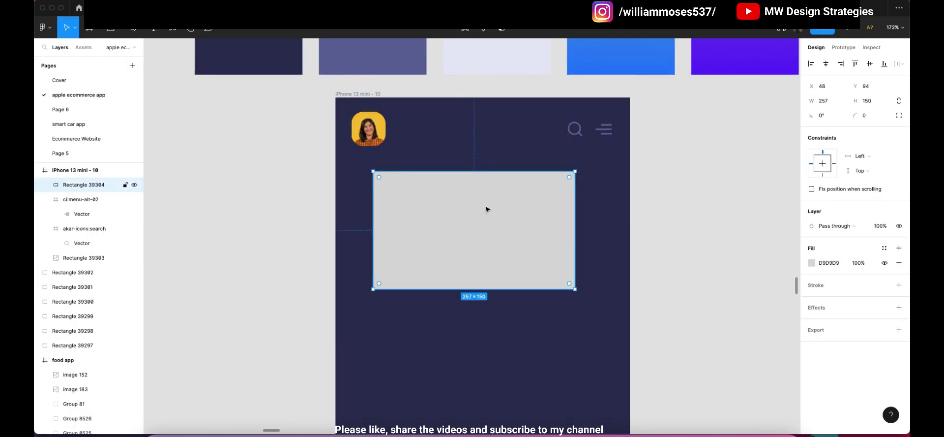
drag(486, 209, 500, 223)
click(647, 215)
click(538, 208)
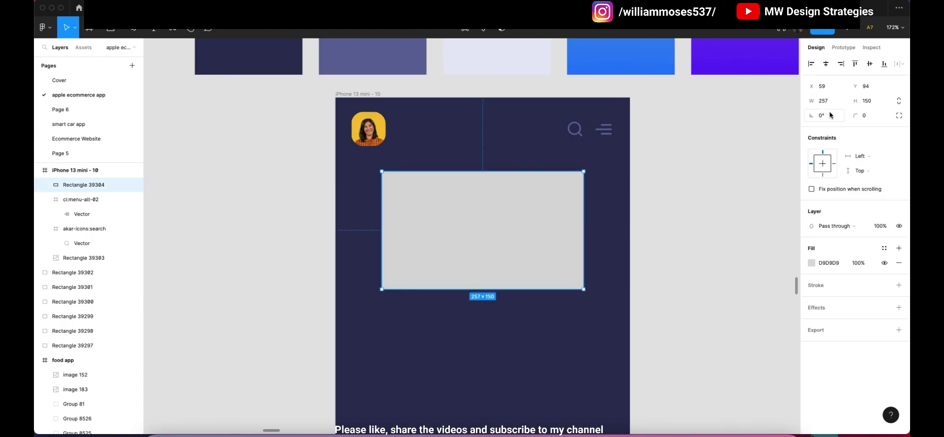
text(20)
key(Return)
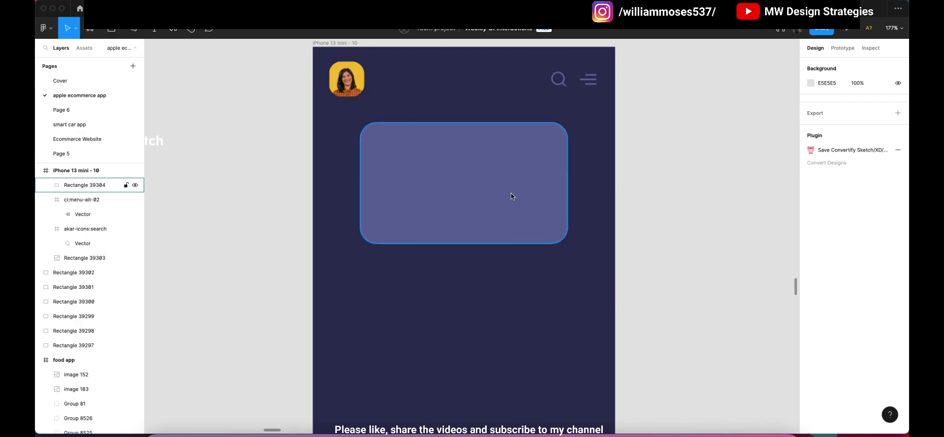
- Fill the card with a diagonal purple linear gradient, making the end stop opaque and darker
click(512, 192)
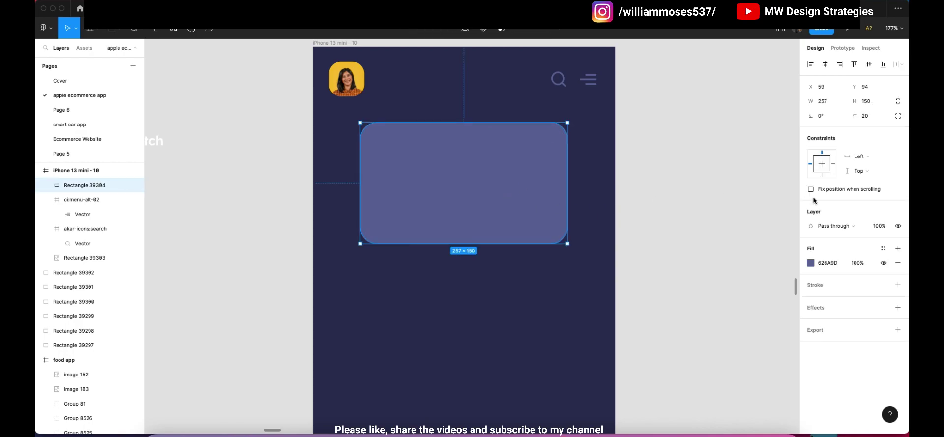
click(810, 263)
click(708, 195)
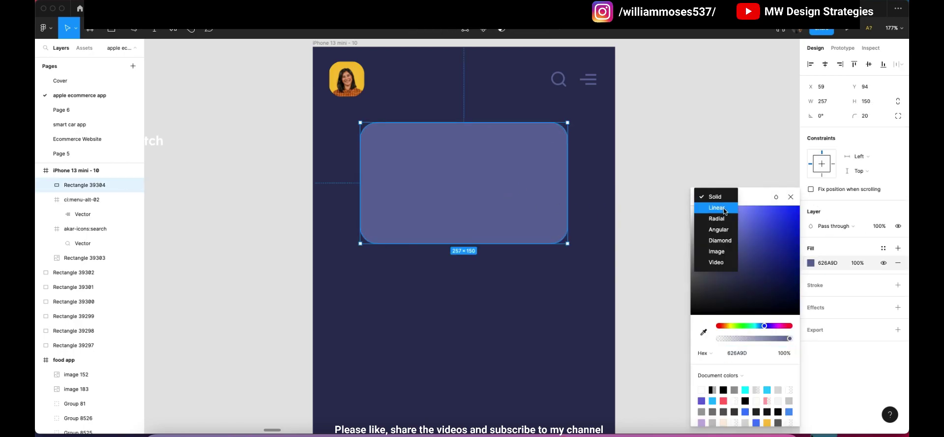
click(723, 208)
drag(473, 243, 528, 241)
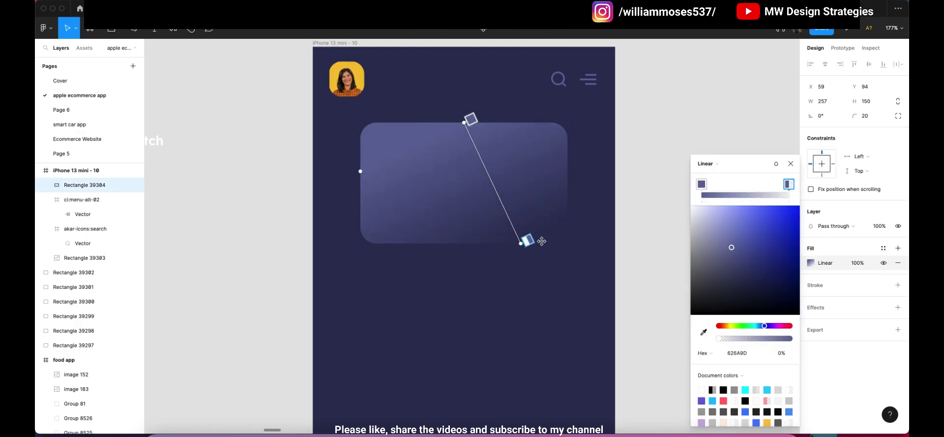
scroll(493, 263, up, 8)
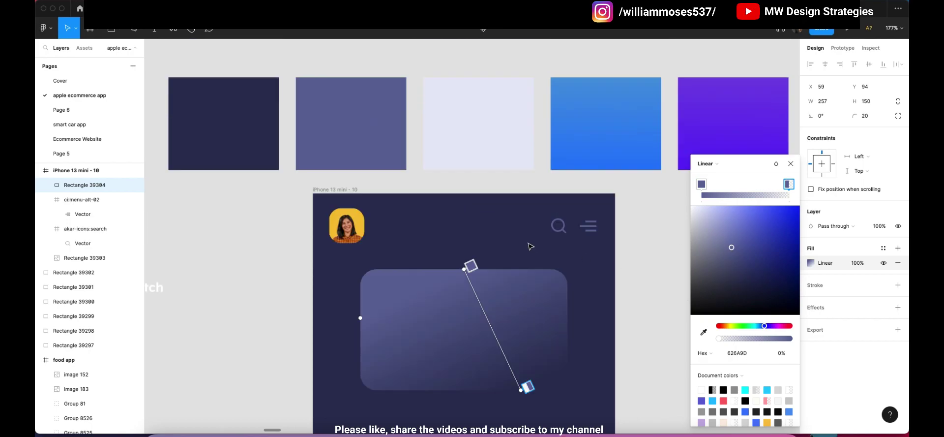
scroll(508, 304, down, 4)
scroll(635, 332, down, 4)
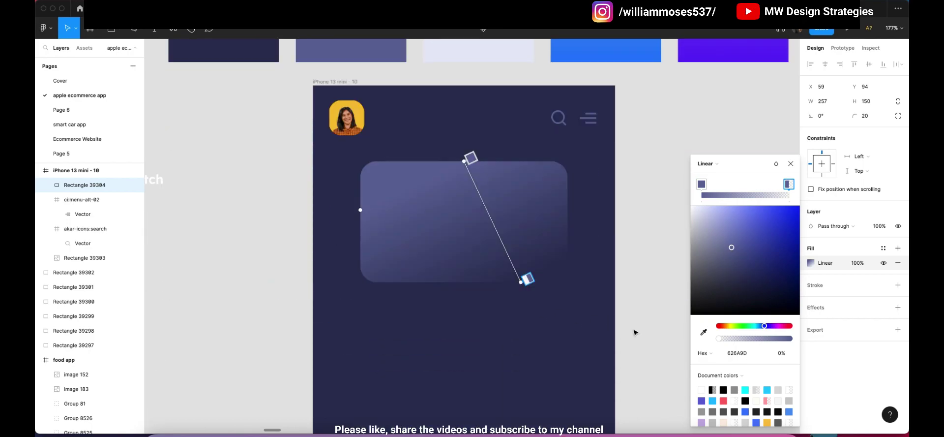
drag(746, 336, 809, 341)
drag(741, 278, 727, 264)
click(630, 247)
click(624, 244)
- Shift the card's gradient start point further left
click(561, 244)
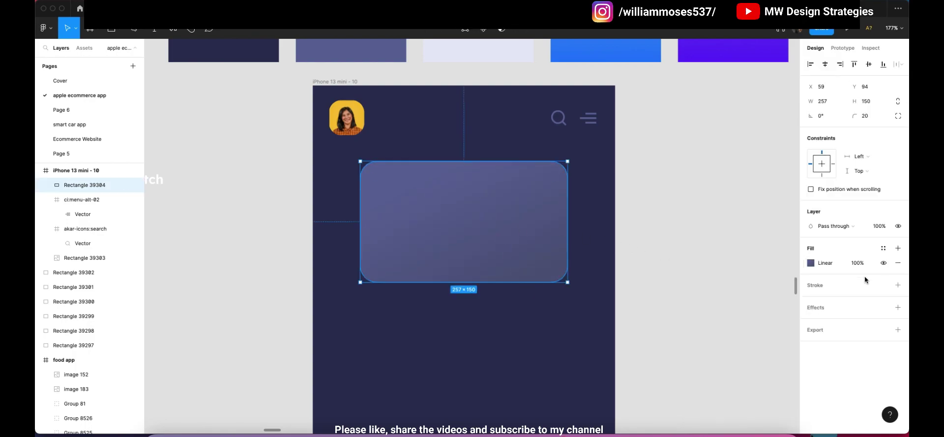
click(811, 263)
drag(465, 161, 384, 148)
click(468, 324)
- Add a linear-gradient stroke to the card, eyedropping the card's purple into its first stop
click(495, 243)
click(828, 285)
click(810, 300)
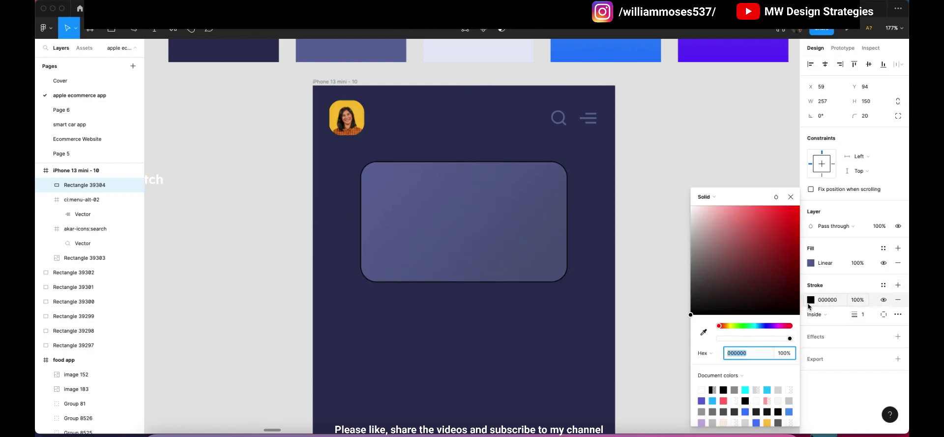
click(725, 195)
click(722, 207)
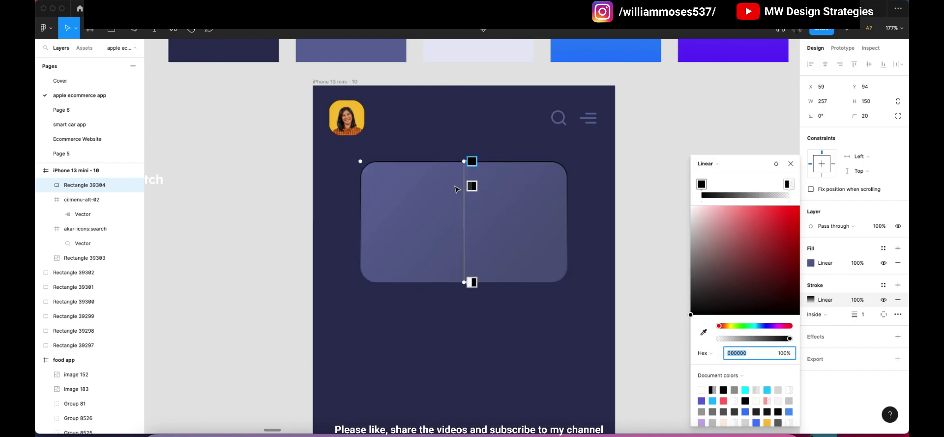
click(703, 332)
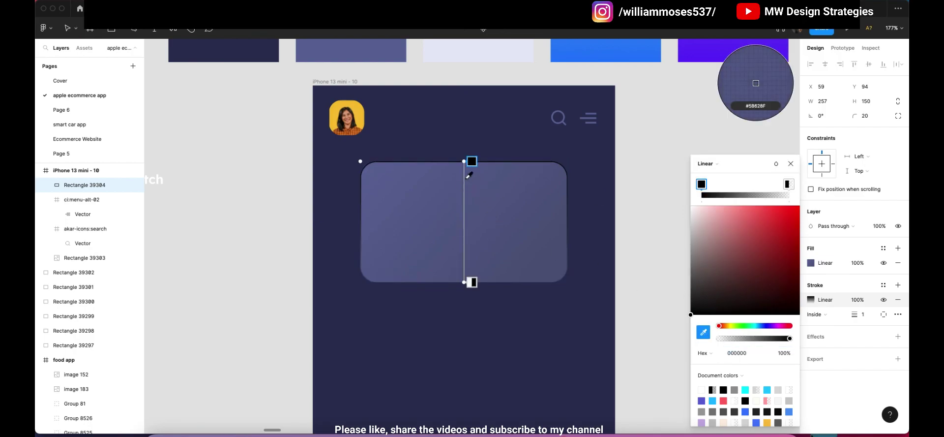
click(557, 204)
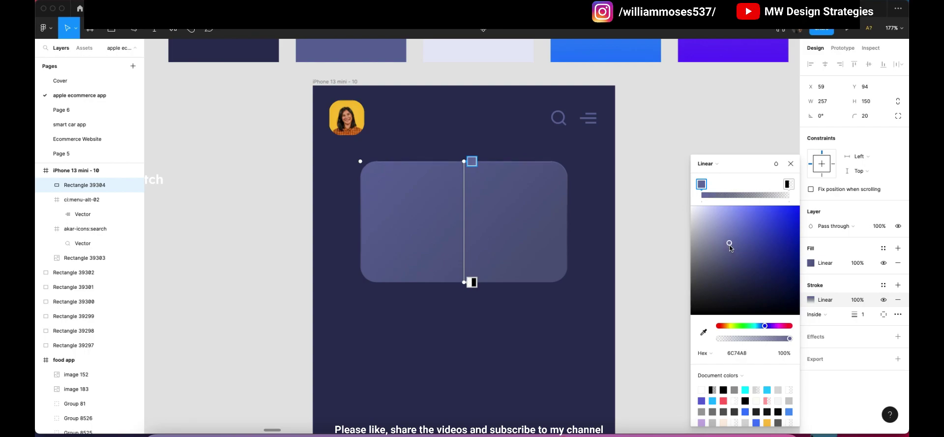
click(359, 169)
click(483, 205)
click(324, 193)
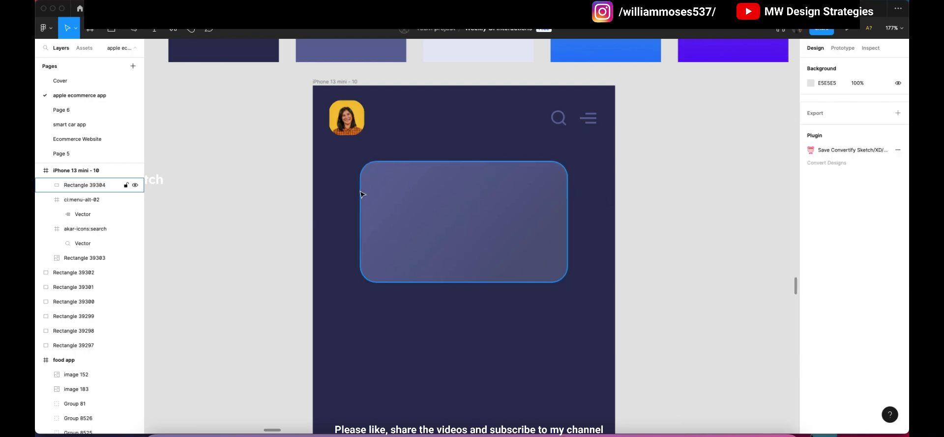
click(112, 28)
- Draw a tall 74×117 tile inside the card's left side with rounded corners of 22
drag(372, 173, 433, 267)
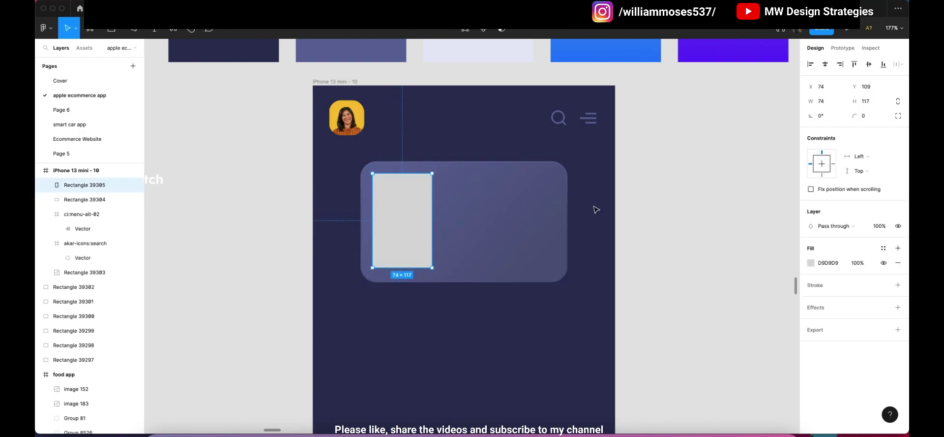
text(10)
key(Return)
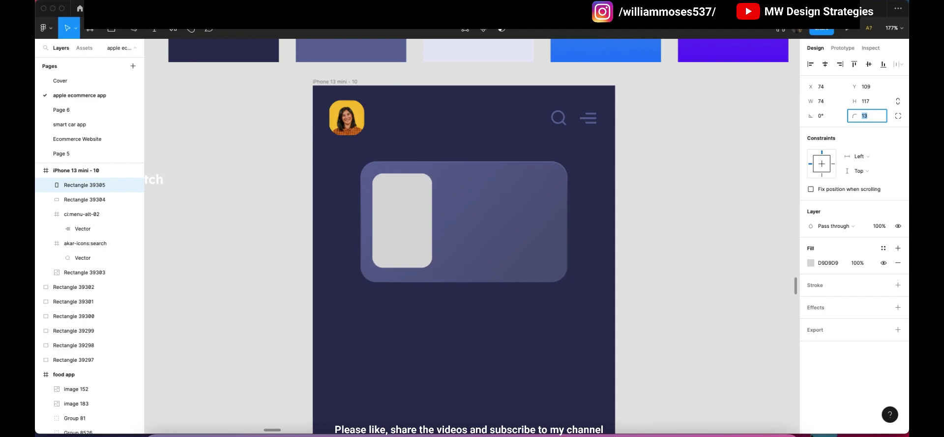
key(shift+Up)
- Adjust the card's corner radius and nudge the inner tile slightly right
click(85, 199)
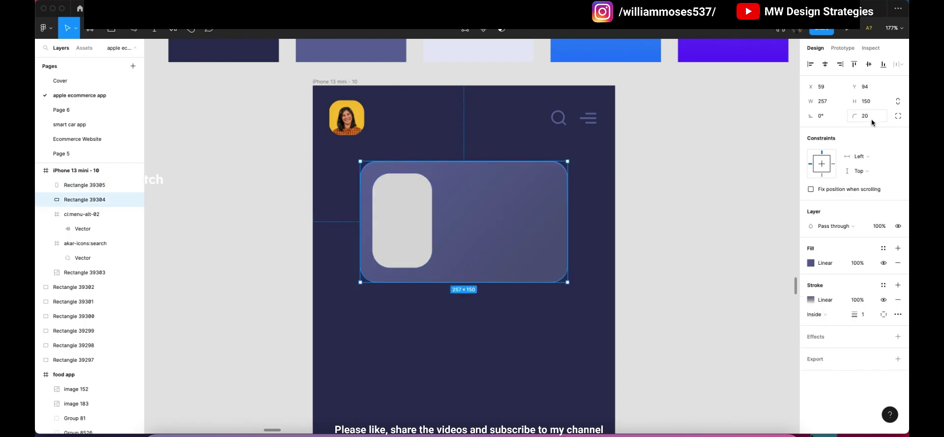
click(868, 116)
key(Down)
key(Down)
key(Down)
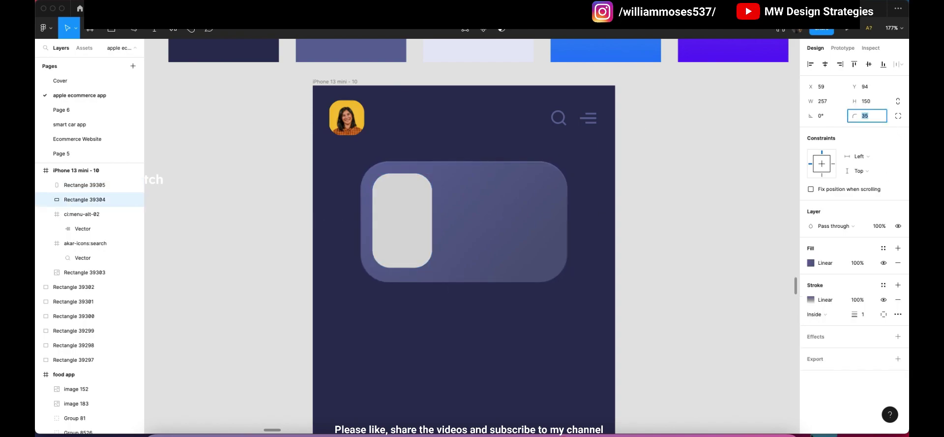
click(400, 221)
key(Right)
key(Right)
key(Right)
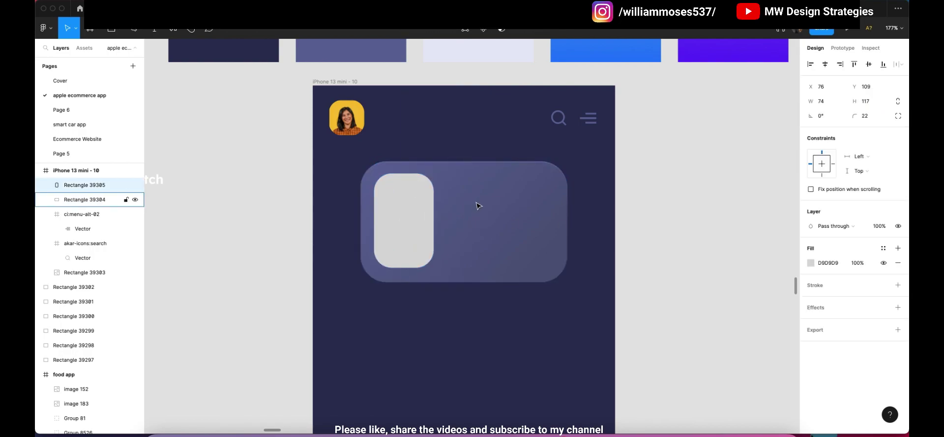
- Change the tile's fill to a tilted linear gradient
click(811, 263)
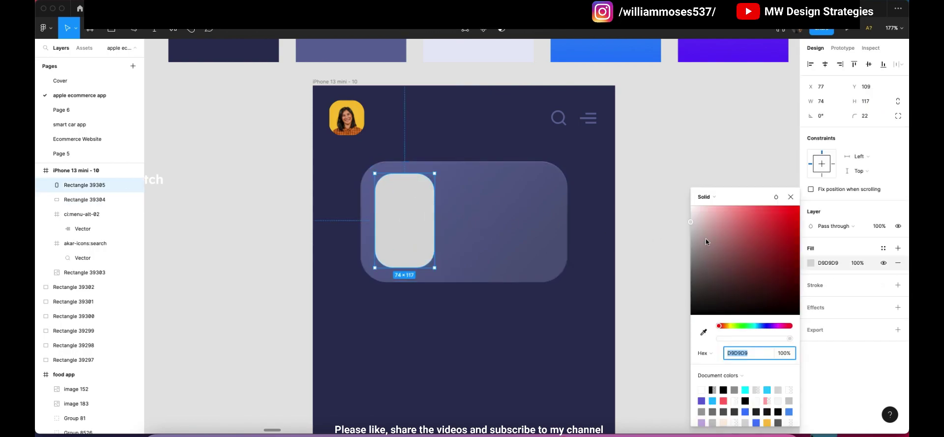
click(722, 198)
click(723, 217)
scroll(438, 216, right, 4)
scroll(313, 284, up, 5)
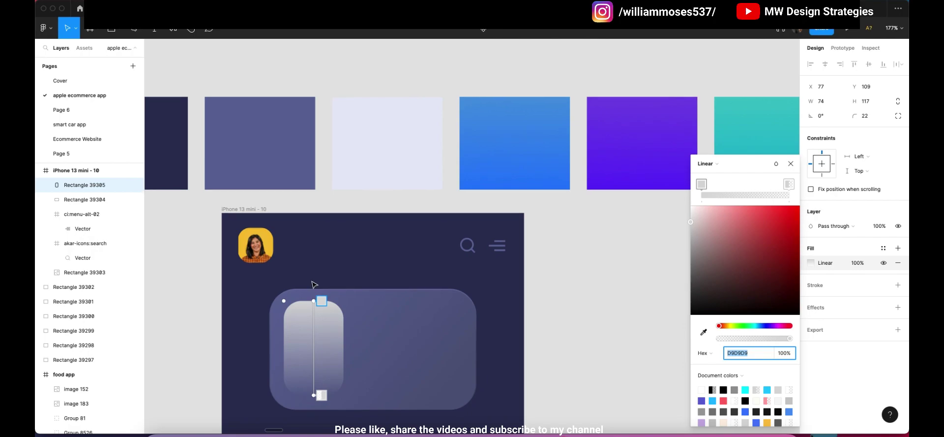
drag(314, 301, 298, 302)
- Eyedrop blue 247CFA into both stops of the tile's gradient
click(703, 332)
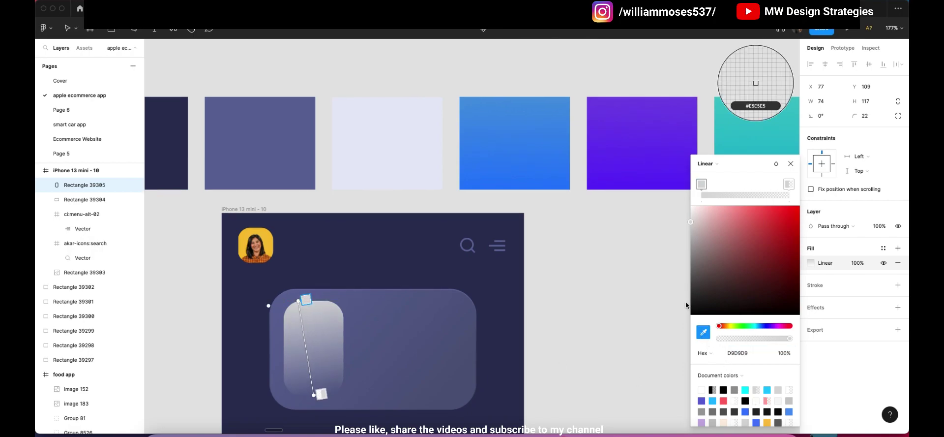
click(470, 103)
click(321, 395)
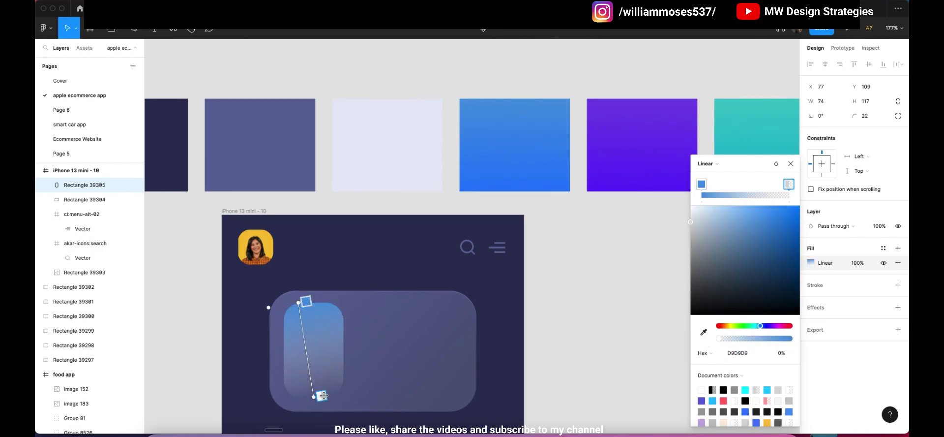
click(702, 339)
click(548, 186)
key(Escape)
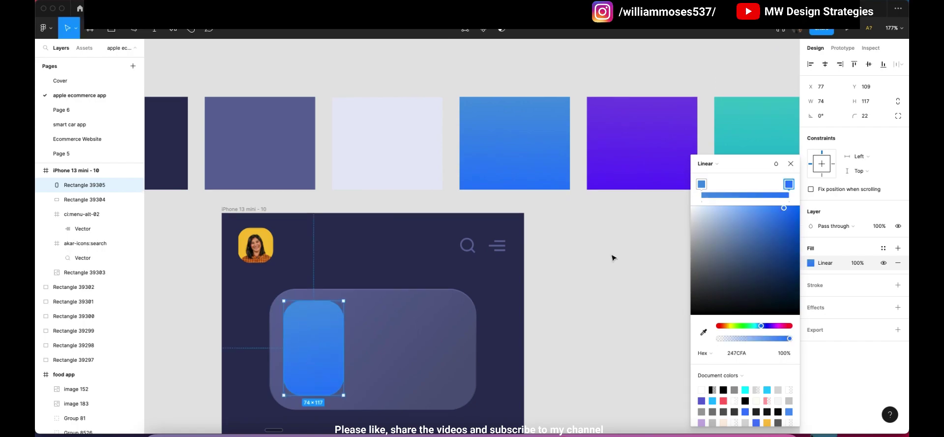
scroll(426, 278, down, 5)
key(Escape)
click(84, 184)
- Add a drop shadow to the blue tile with blur 34 and Y offset 5
click(824, 307)
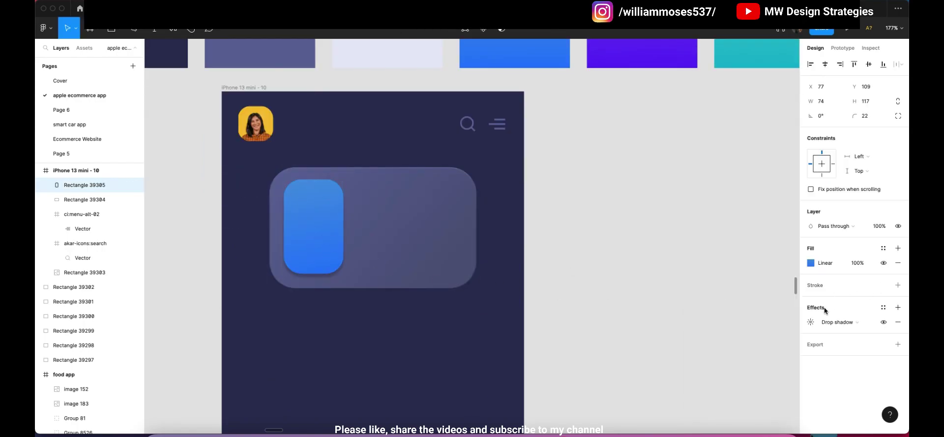
click(810, 322)
click(768, 344)
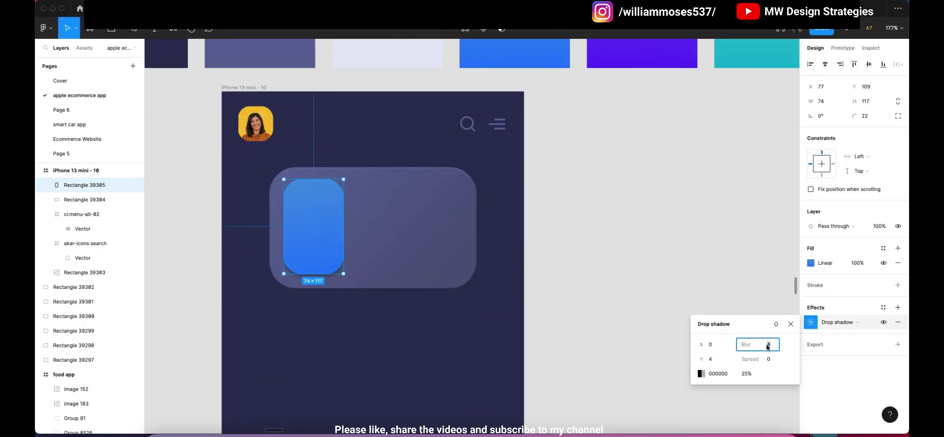
click(714, 358)
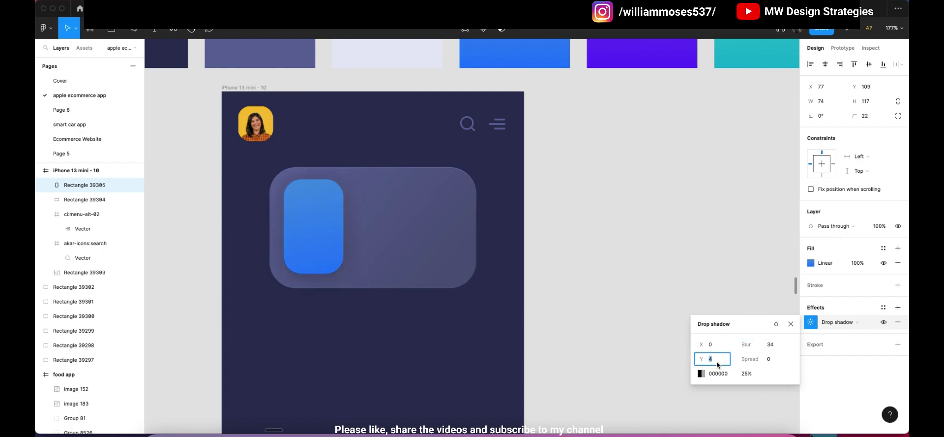
text(5)
key(Return)
click(632, 310)
scroll(588, 300, left, 3)
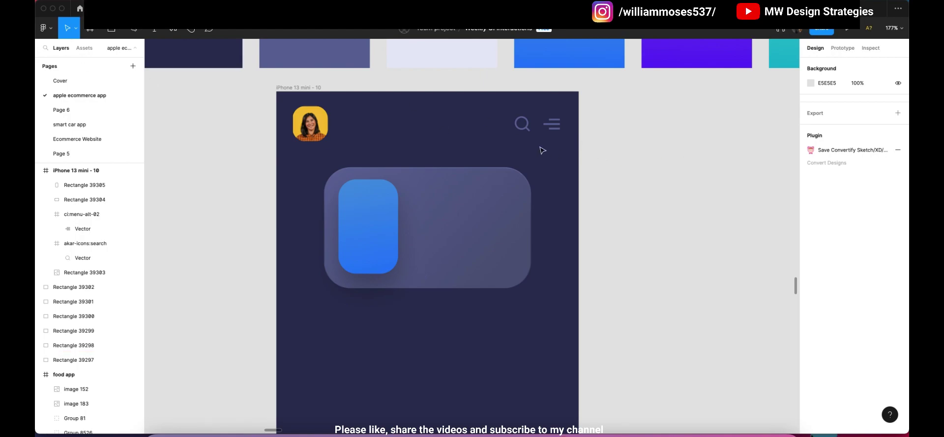
- Paste the copied Boxing glove image into the iPhone screen frame
click(424, 234)
click(658, 204)
scroll(261, 229, left, 10)
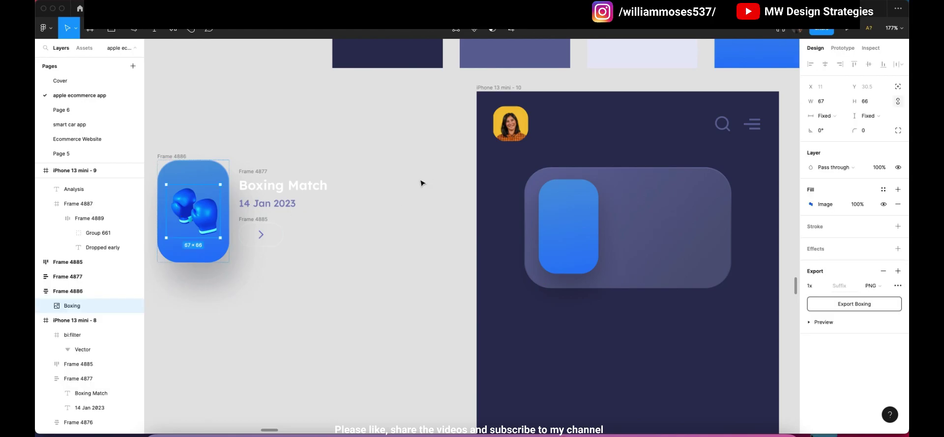
scroll(422, 181, right, 10)
click(379, 228)
scroll(379, 227, up, 10)
key(ctrl+v)
- Move the glove image onto the blue tile and shrink it to fit inside
scroll(439, 216, down, 5)
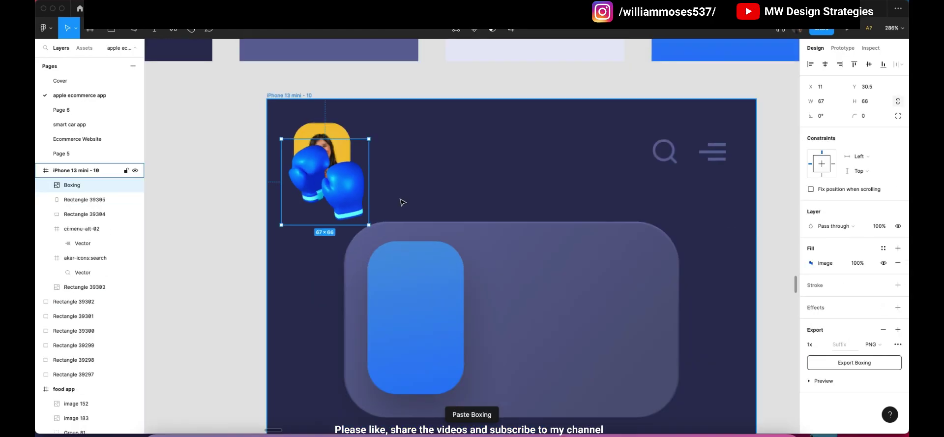
drag(320, 170, 407, 312)
scroll(407, 312, down, 3)
scroll(407, 312, up, 4)
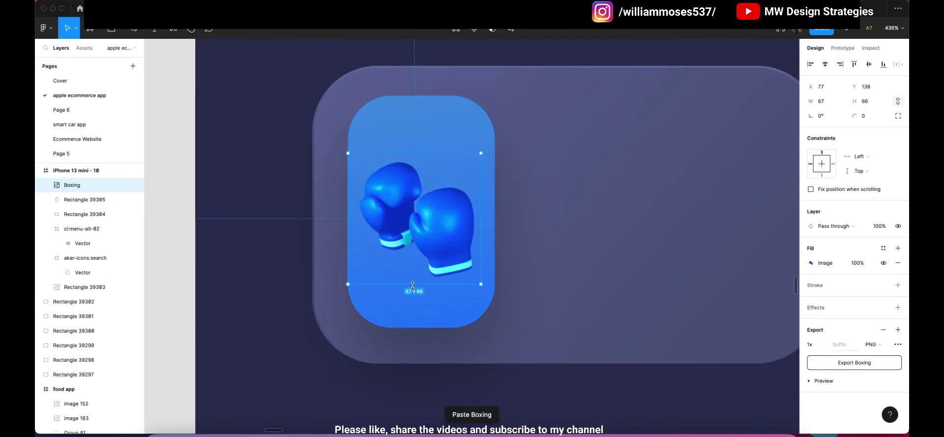
drag(347, 280, 364, 270)
click(435, 137)
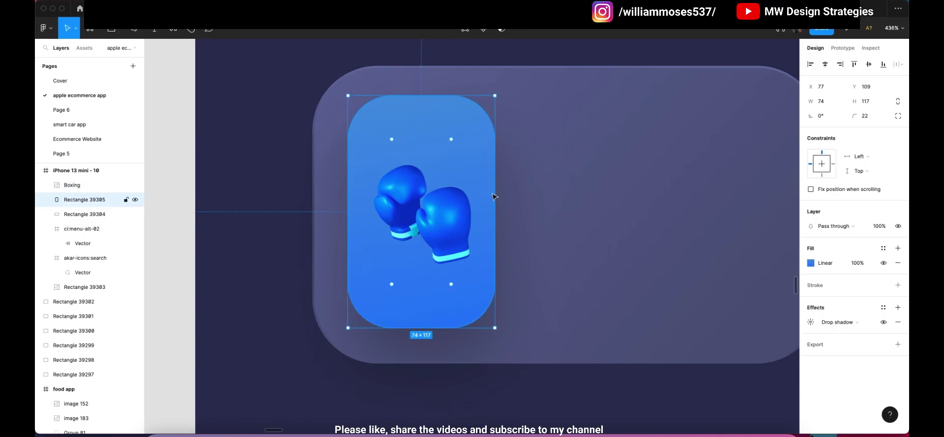
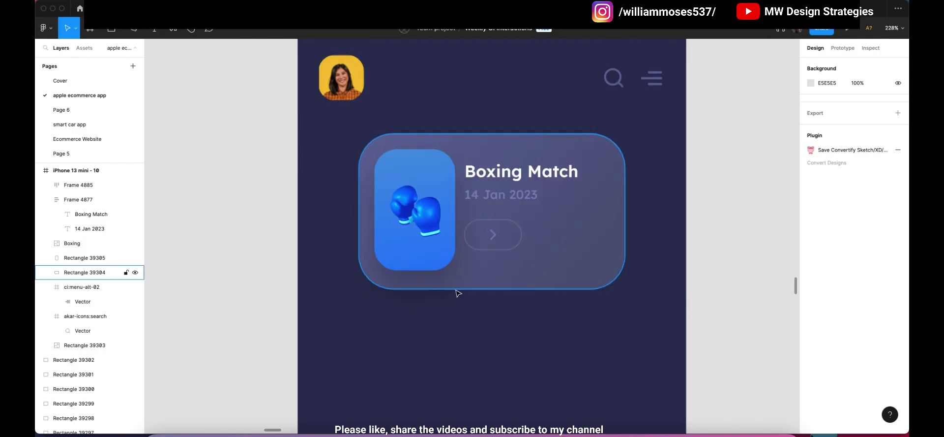
- Darken the Boxing Match card's gradient fill to a deeper navy
drag(686, 248, 588, 252)
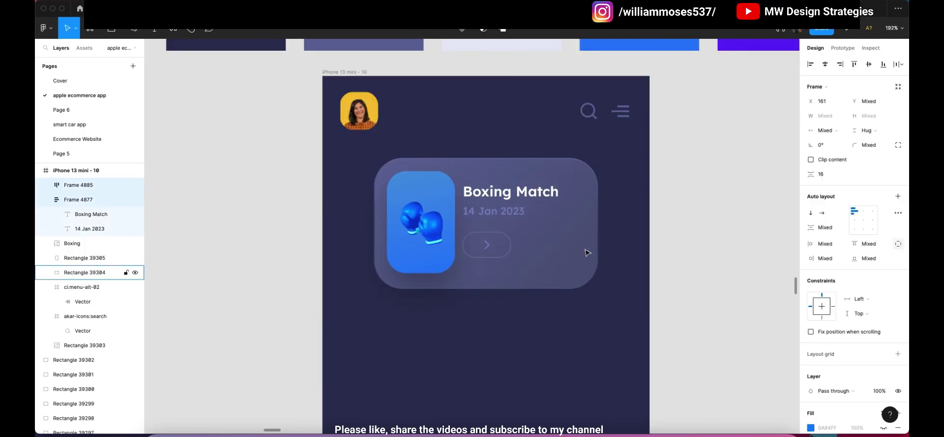
click(621, 251)
scroll(621, 251, down, 3)
scroll(604, 246, up, 3)
click(585, 268)
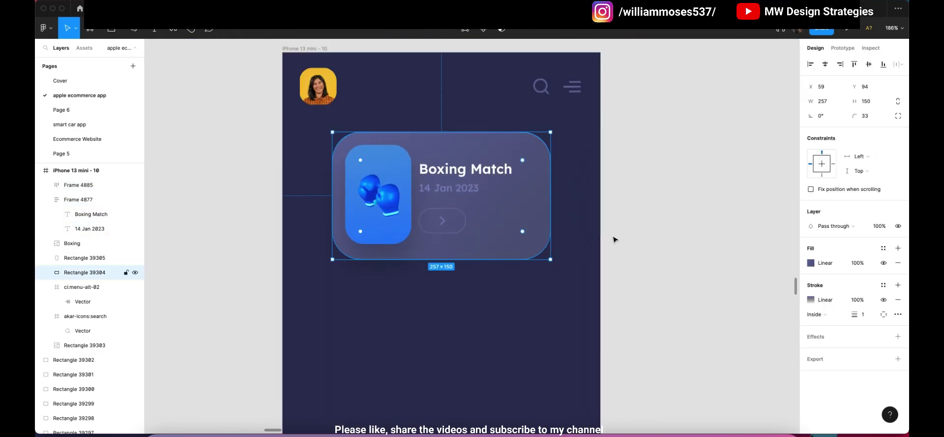
click(811, 263)
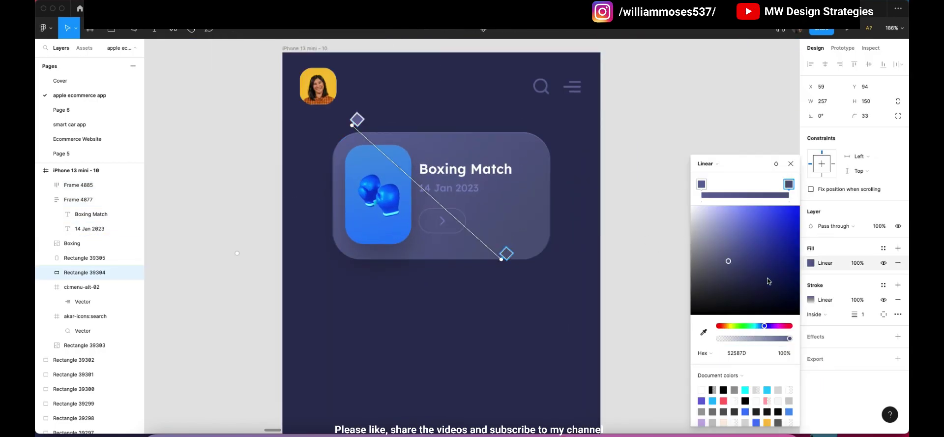
click(724, 279)
drag(739, 276, 739, 268)
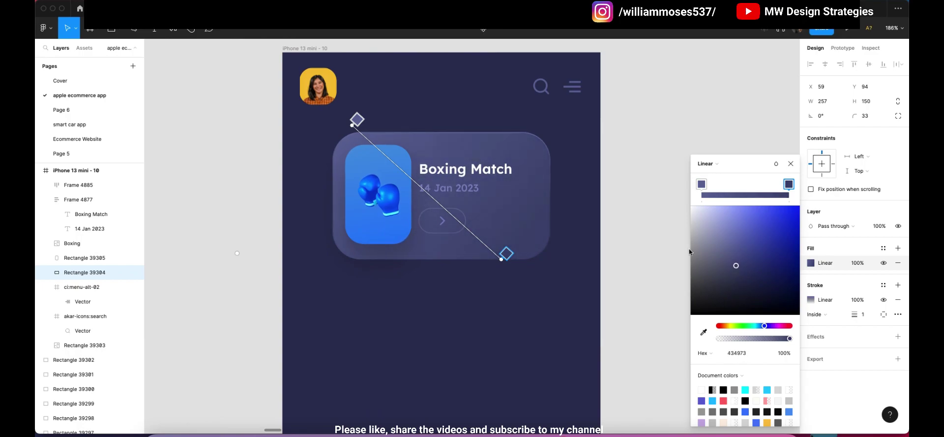
click(627, 215)
- Duplicate the card background rectangle and resize the copy into a tile
drag(243, 144, 255, 219)
click(84, 271)
key(ctrl+d)
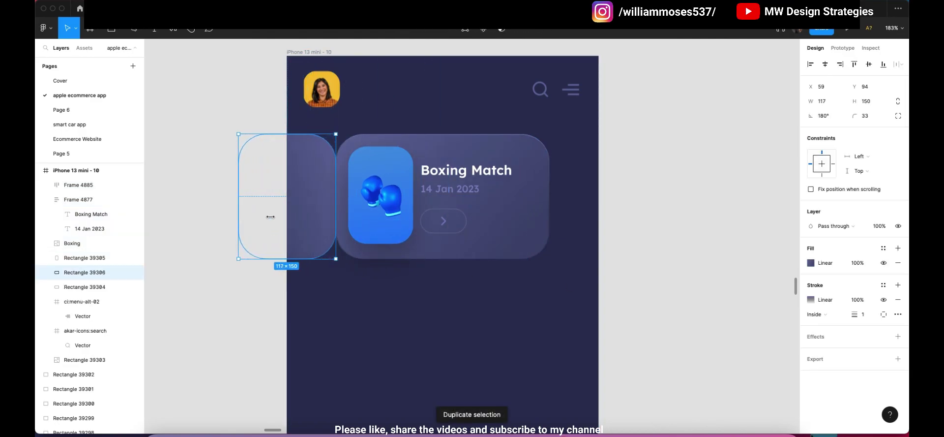
drag(336, 203, 328, 203)
click(360, 289)
scroll(328, 226, left, 2)
click(329, 226)
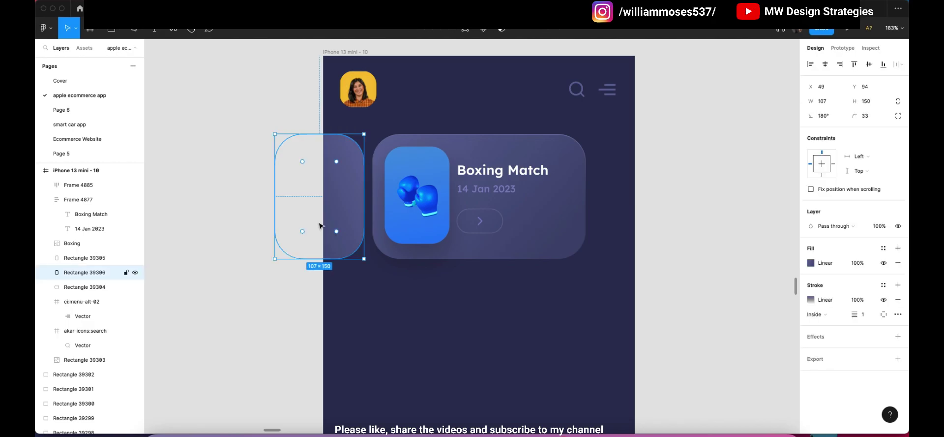
drag(274, 216, 247, 216)
- Copy the blue tile from behind the boxing gloves onto the new tile and widen it
click(417, 197)
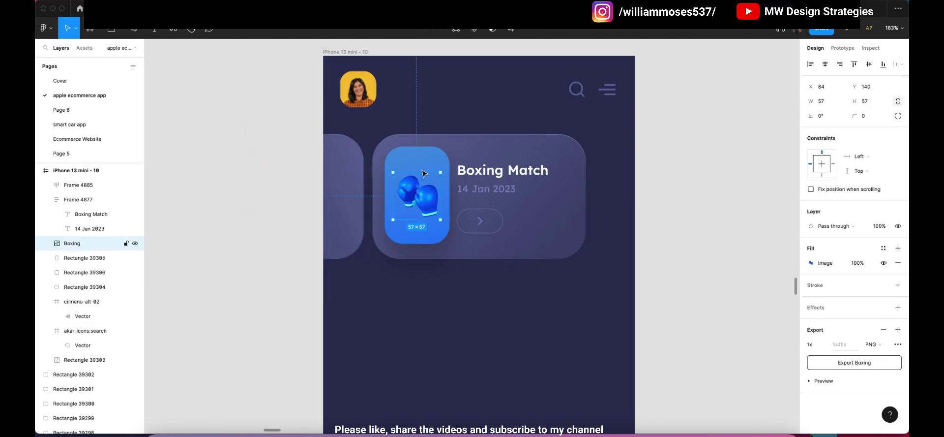
shift+click(427, 163)
click(428, 163)
drag(441, 169, 344, 168)
drag(288, 191, 257, 190)
- Move the two new rectangles together below the Boxing Match card
shift+click(123, 287)
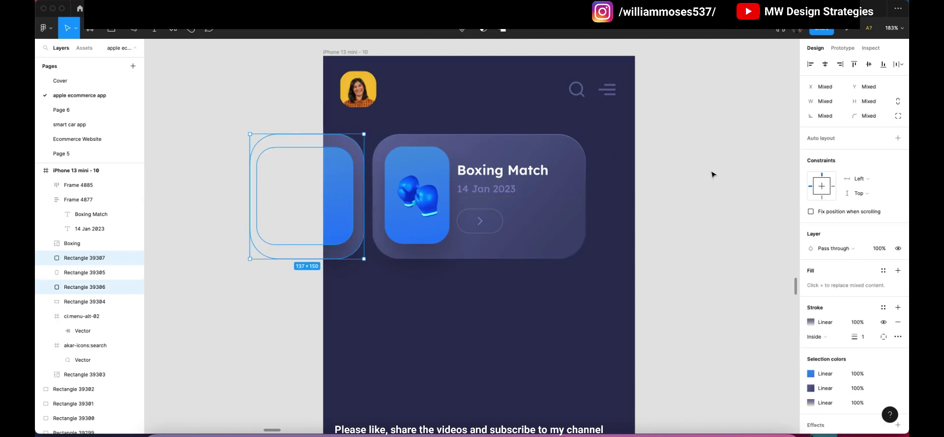
click(713, 174)
scroll(272, 287, down, 5)
scroll(294, 279, up, 3)
drag(293, 308, 477, 310)
scroll(550, 308, down, 3)
click(417, 308)
- Widen the new tile's outer rectangle and pick out the inner blue square
click(394, 274)
click(396, 263)
click(399, 261)
scroll(398, 261, up, 4)
mouse_move(399, 261)
mouse_down()
mouse_move(384, 259)
mouse_move(400, 247)
mouse_up()
click(428, 249)
click(614, 242)
click(85, 258)
- Centre the blue square in the outer rectangle and wrap both in auto layout
shift+click(85, 286)
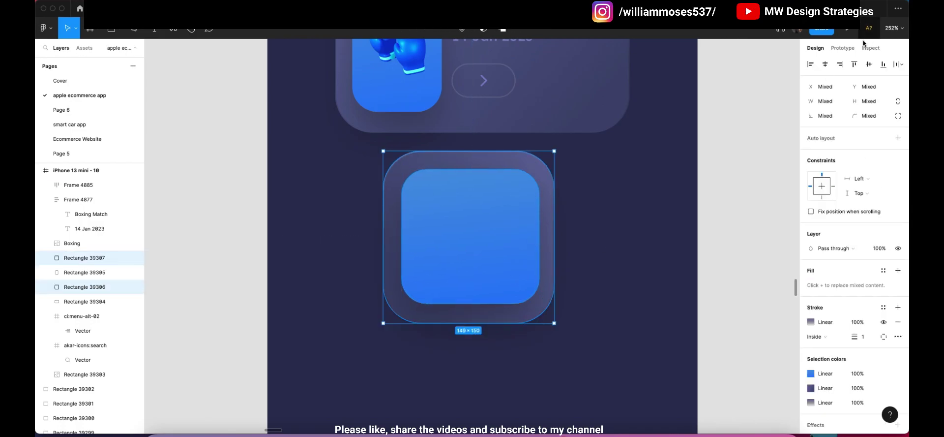
click(825, 64)
key(shift+a)
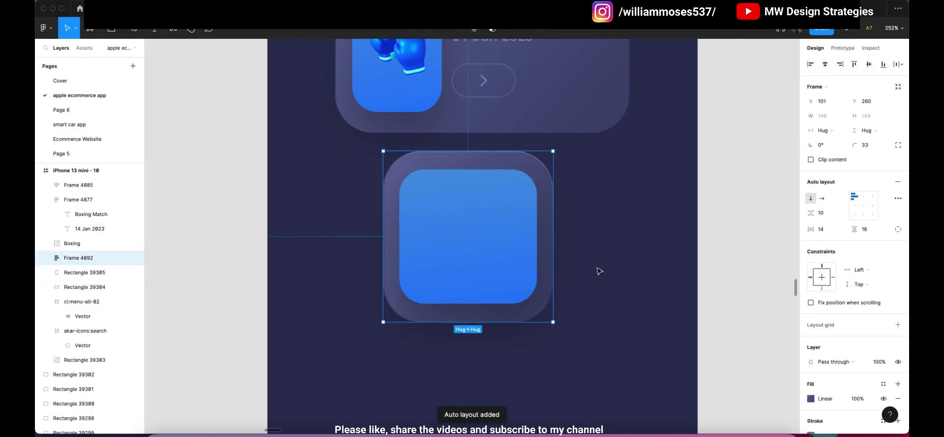
scroll(597, 270, down, 1)
scroll(550, 244, up, 2)
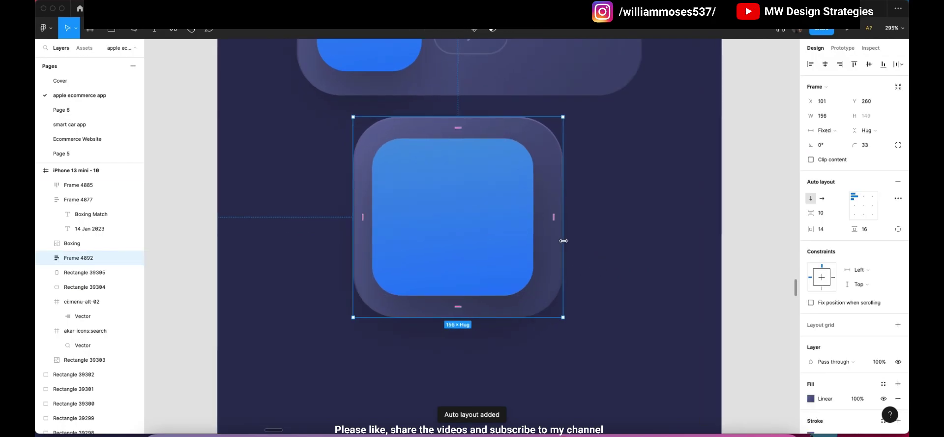
click(584, 272)
scroll(583, 272, down, 1)
double_click(446, 257)
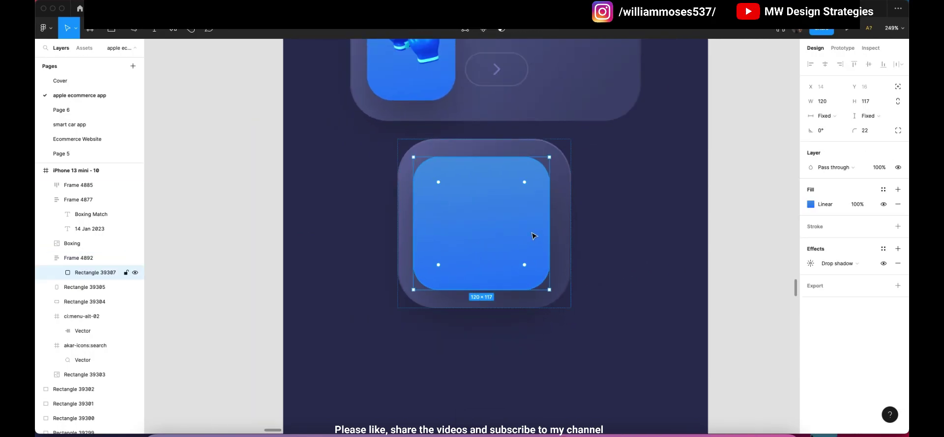
click(579, 213)
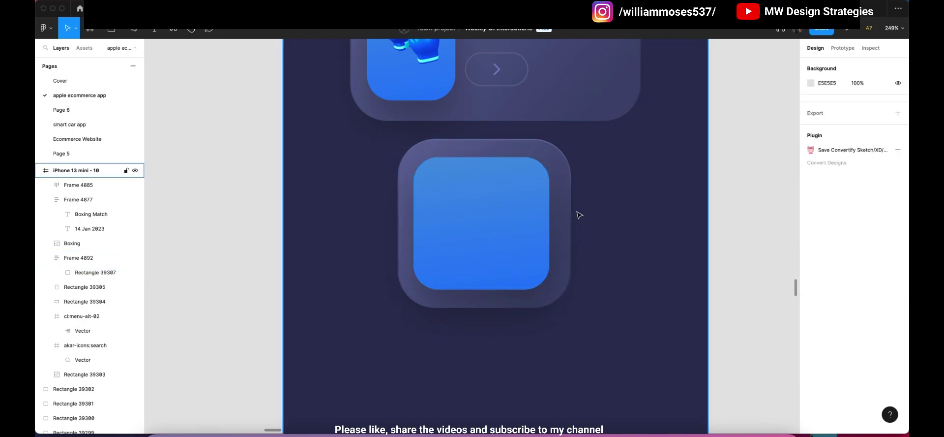
click(569, 217)
- Widen the tile's auto-layout frame leftward to 154
scroll(568, 221, up, 6)
scroll(630, 239, down, 6)
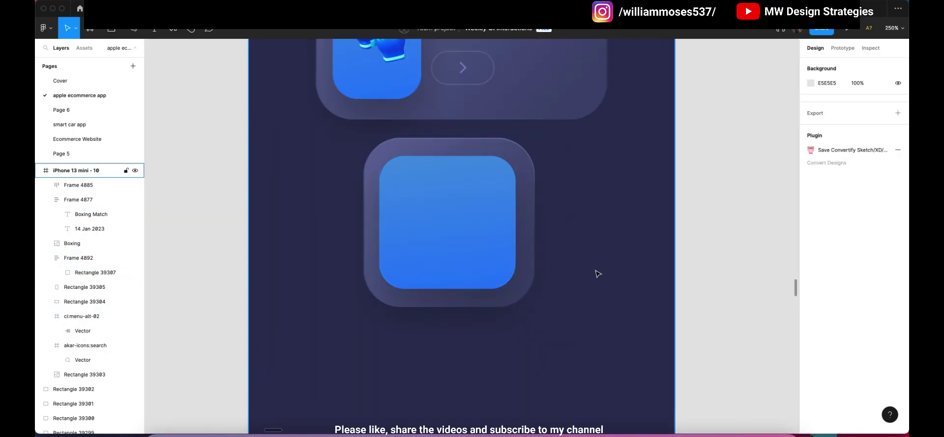
scroll(499, 288, up, 3)
click(500, 288)
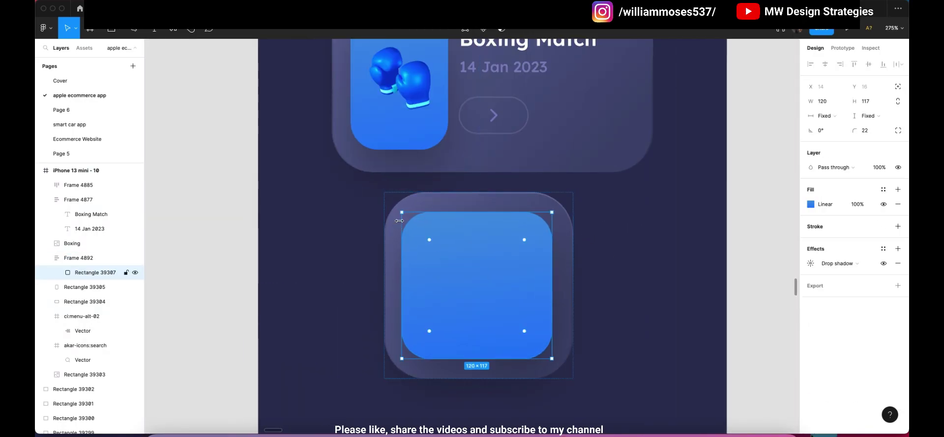
click(608, 272)
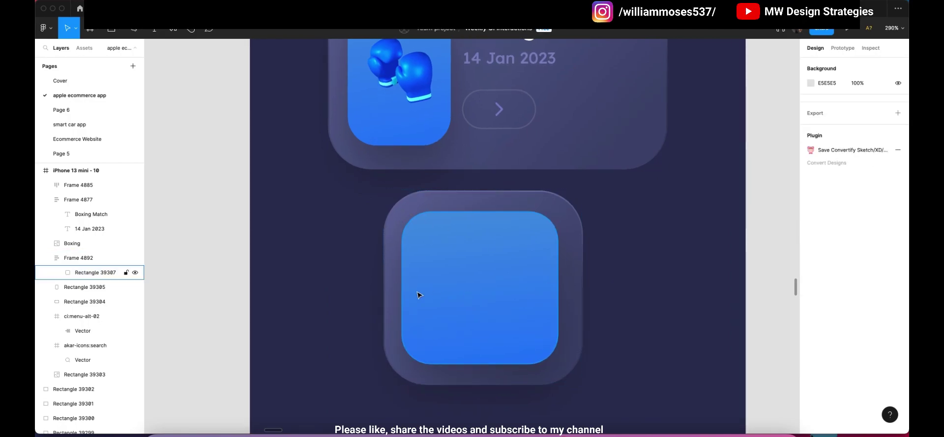
click(392, 286)
drag(383, 285, 386, 283)
- Eyedrop the teal swatch into both gradient stops of the inner square's fill
scroll(334, 269, down, 5)
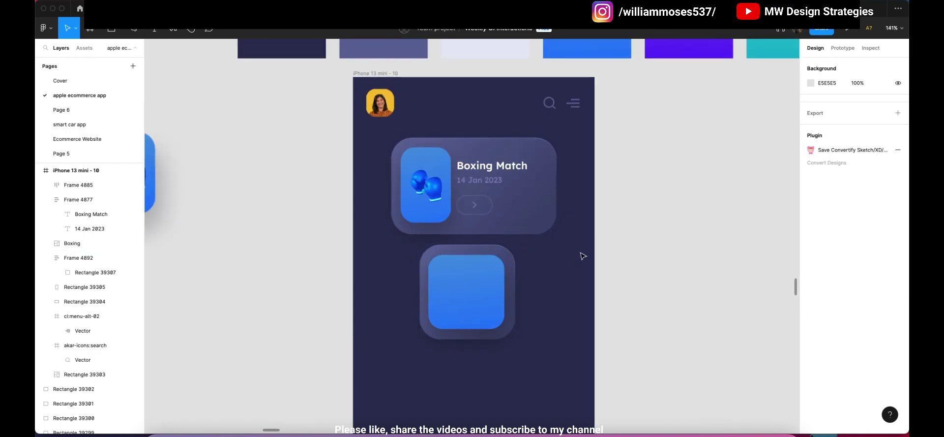
key(Return)
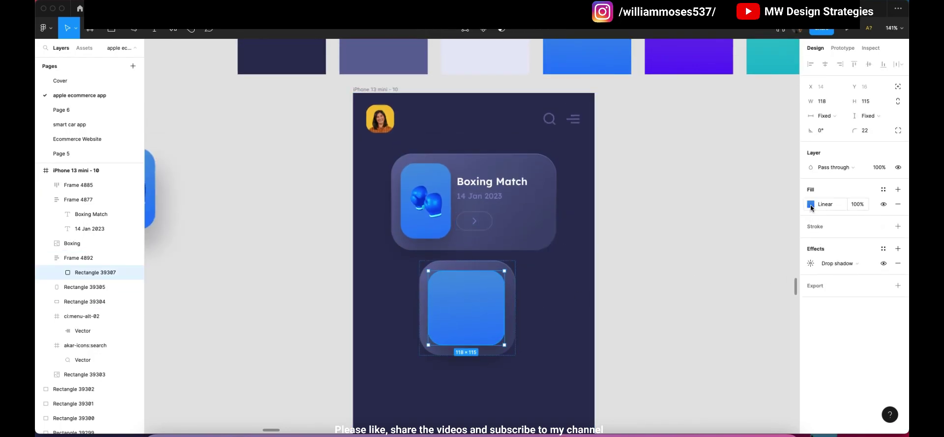
click(811, 204)
scroll(578, 280, right, 3)
scroll(585, 285, down, 3)
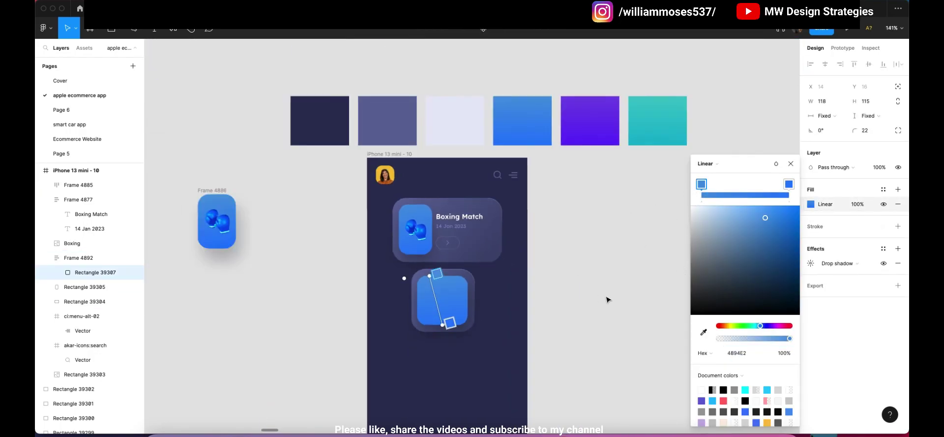
click(703, 332)
click(657, 121)
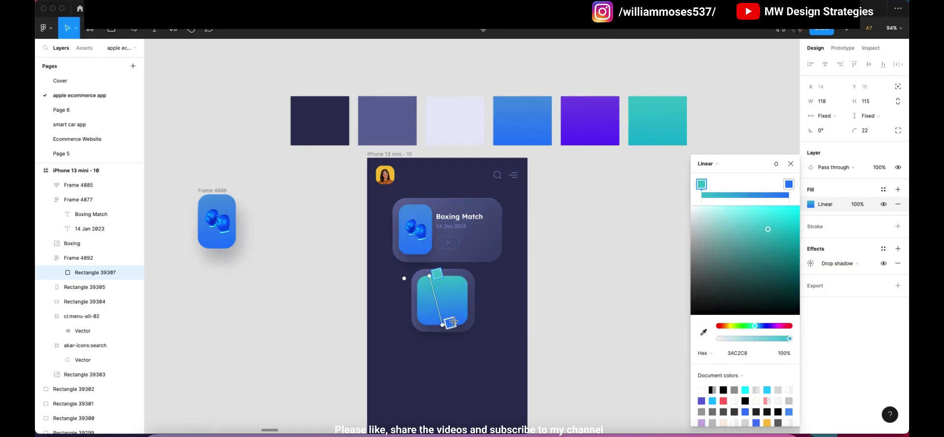
click(704, 332)
click(681, 138)
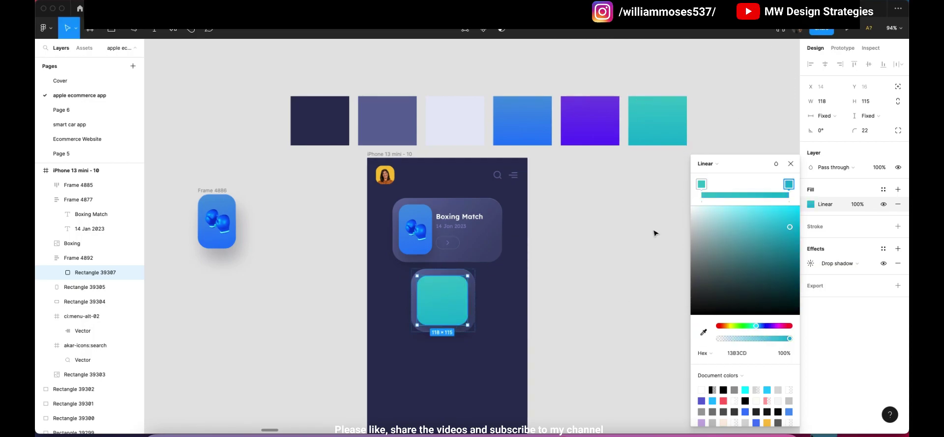
click(639, 240)
scroll(453, 334, up, 5)
click(426, 270)
double_click(435, 285)
scroll(433, 285, down, 5)
click(373, 204)
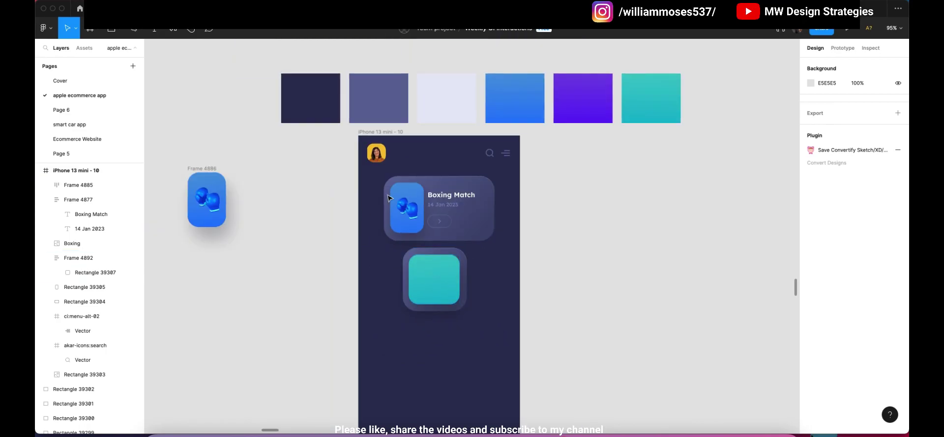
- Paste the Football image onto the teal square tile
scroll(494, 264, left, 15)
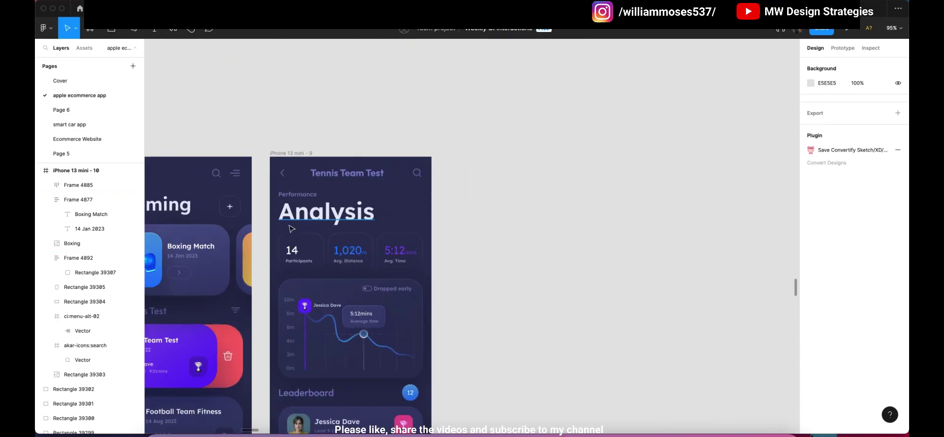
scroll(261, 245, up, 5)
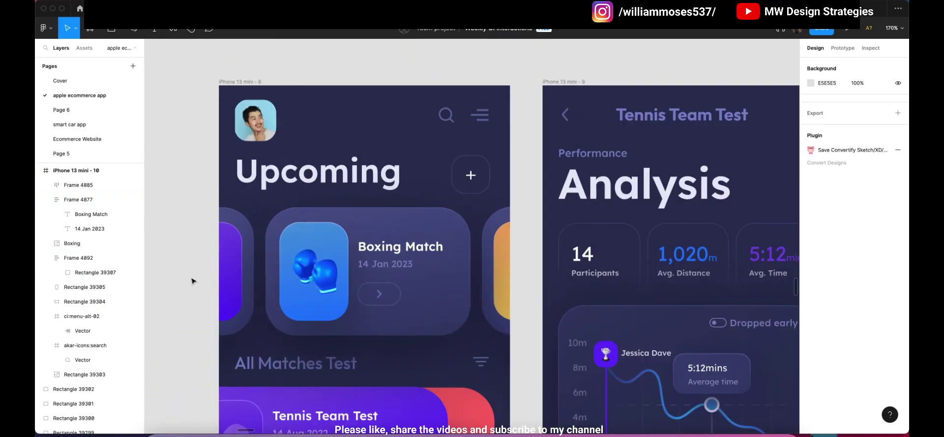
scroll(290, 304, down, 4)
click(268, 369)
scroll(268, 370, down, 4)
scroll(370, 268, right, 5)
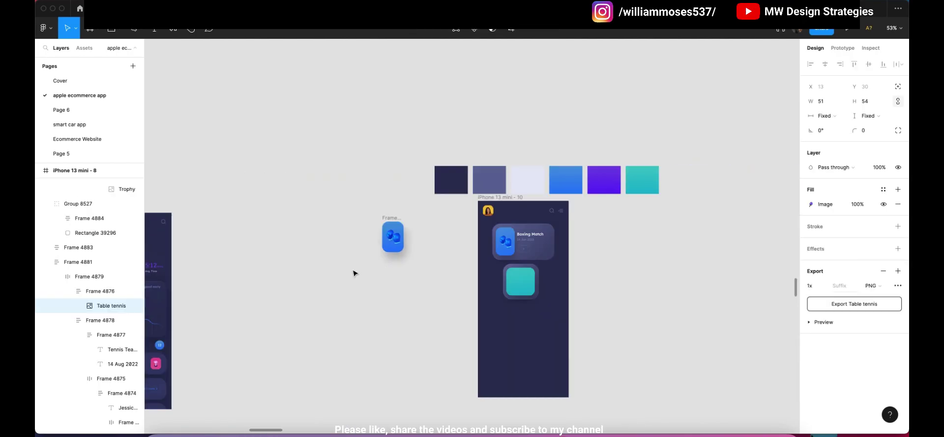
scroll(370, 267, left, 5)
scroll(189, 374, up, 3)
scroll(272, 273, down, 5)
scroll(492, 246, right, 5)
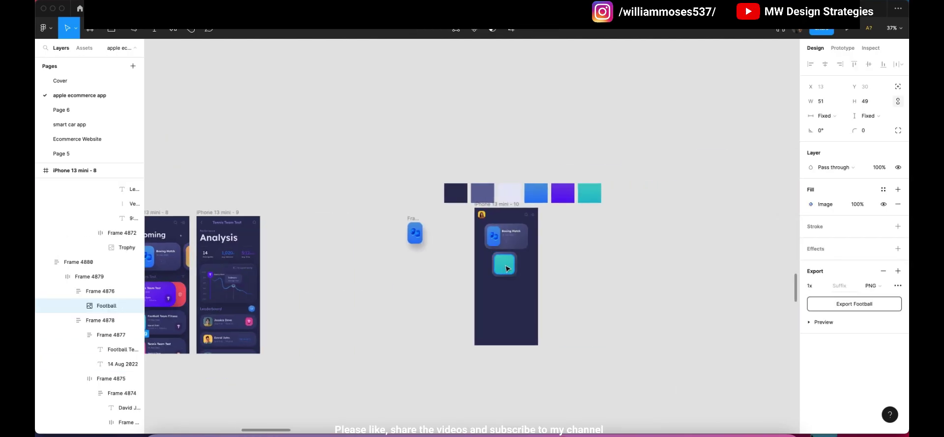
scroll(507, 266, up, 5)
click(507, 265)
scroll(476, 263, up, 5)
key(super+v)
scroll(475, 266, down, 2)
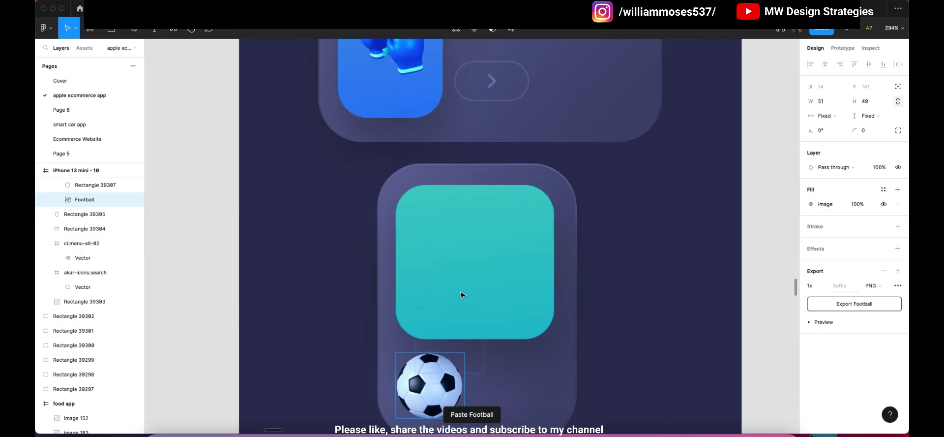
- Group the football with the teal square and centre the football on it
shift+click(483, 246)
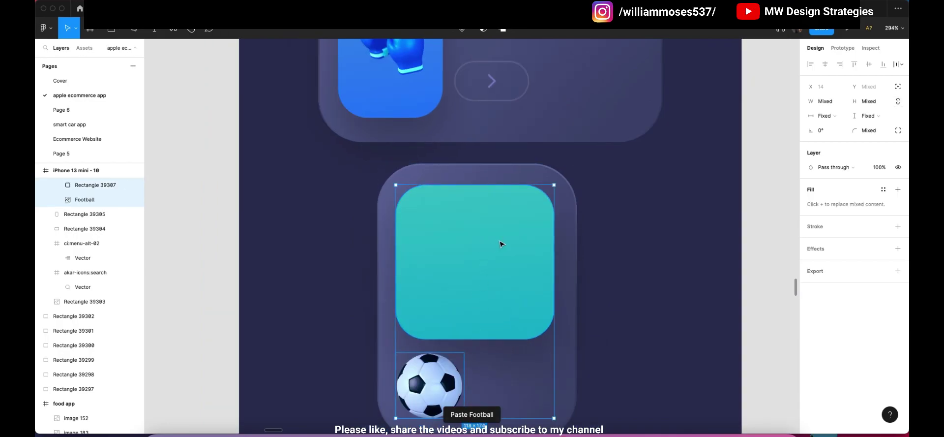
key(shift+a)
key(super+z)
key(super+g)
click(431, 384)
drag(432, 384, 353, 108)
scroll(476, 262, down, 5)
scroll(526, 244, up, 3)
key(Escape)
- Duplicate the teal football card and pull the copy out of the row
scroll(350, 148, up, 3)
key(Escape)
click(346, 185)
shift+click(566, 275)
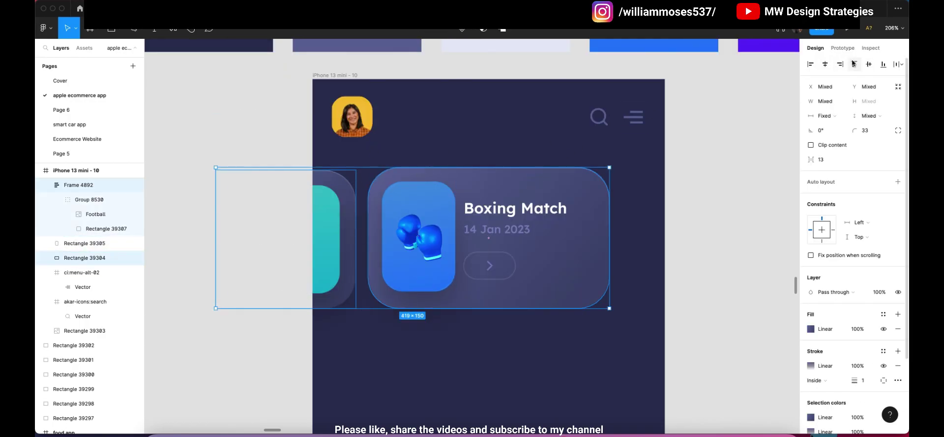
key(Escape)
scroll(338, 264, down, 1)
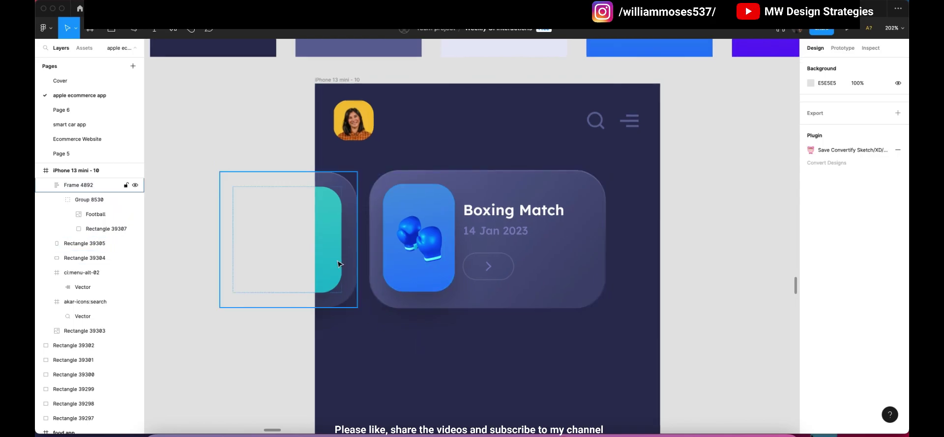
click(338, 264)
scroll(480, 201, down, 5)
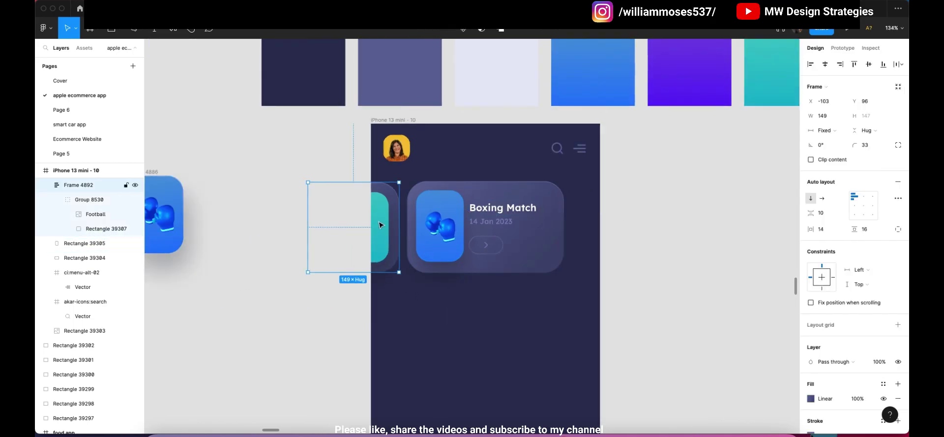
key(super+d)
drag(522, 218, 592, 217)
key(Escape)
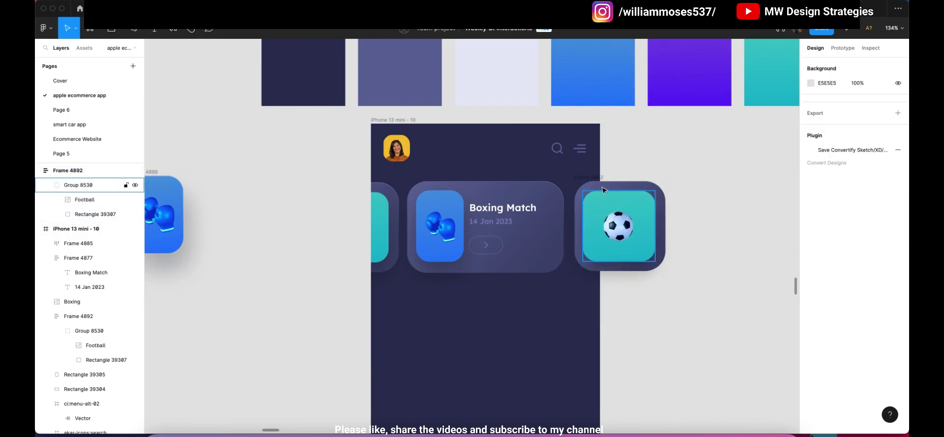
- Place the football card inside iPhone 13 mini - 10, right of the Boxing Match card
drag(596, 182, 569, 252)
scroll(597, 277, up, 2)
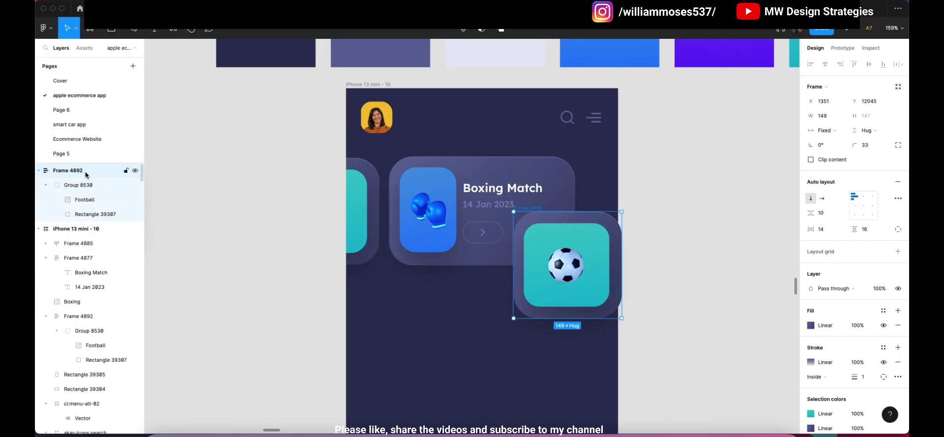
drag(94, 238, 94, 235)
drag(530, 278, 583, 216)
key(Escape)
scroll(580, 246, down, 5)
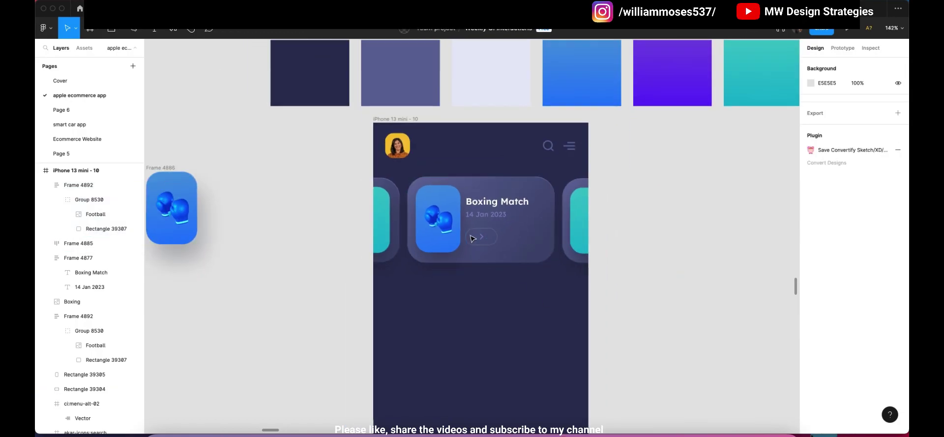
- Add an 'Upcoming' heading at size 42 in the phone screen's top-left
scroll(578, 275, up, 2)
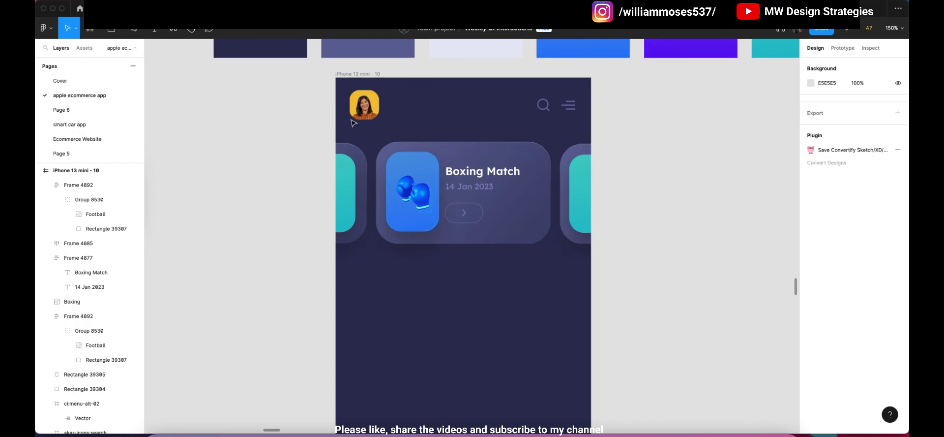
scroll(354, 122, down, 3)
scroll(428, 179, up, 3)
scroll(403, 211, down, 5)
scroll(404, 211, up, 2)
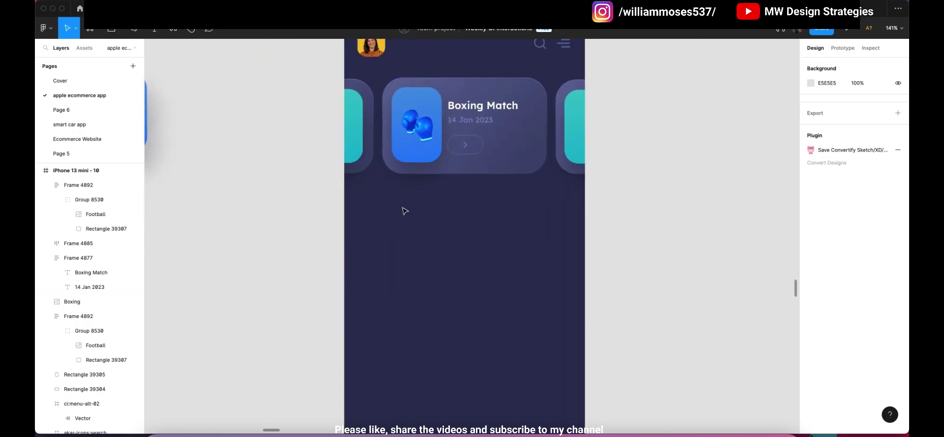
scroll(551, 137, down, 3)
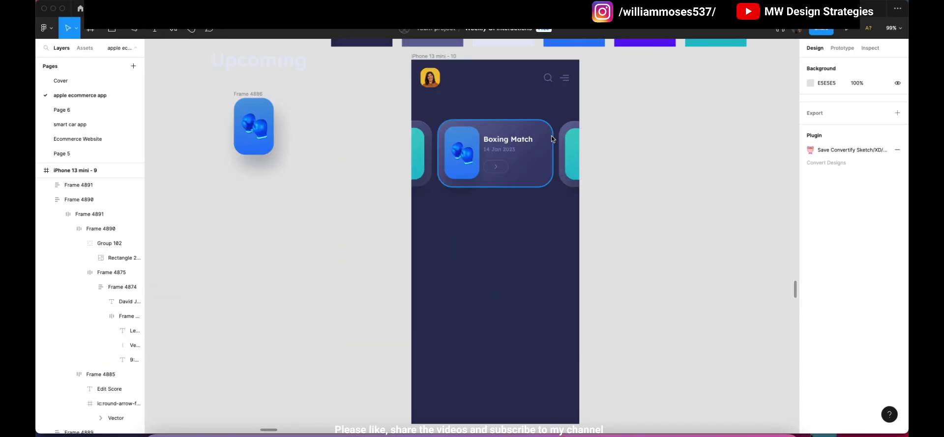
scroll(549, 125, up, 3)
scroll(444, 122, up, 2)
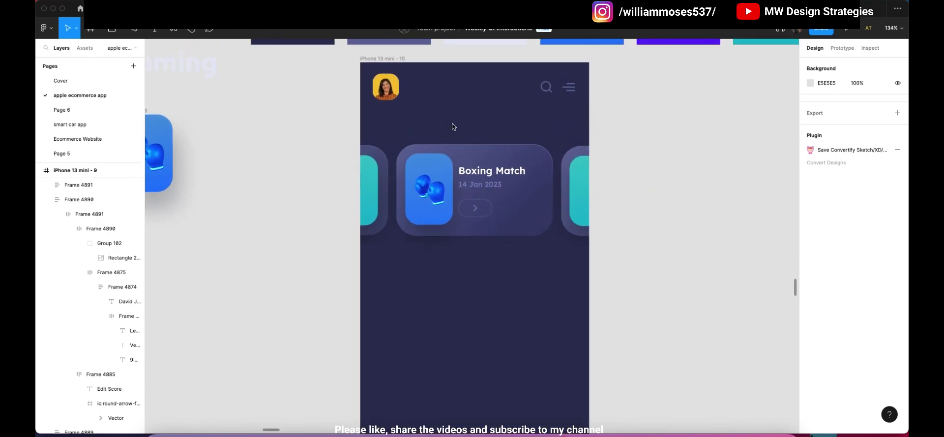
click(377, 124)
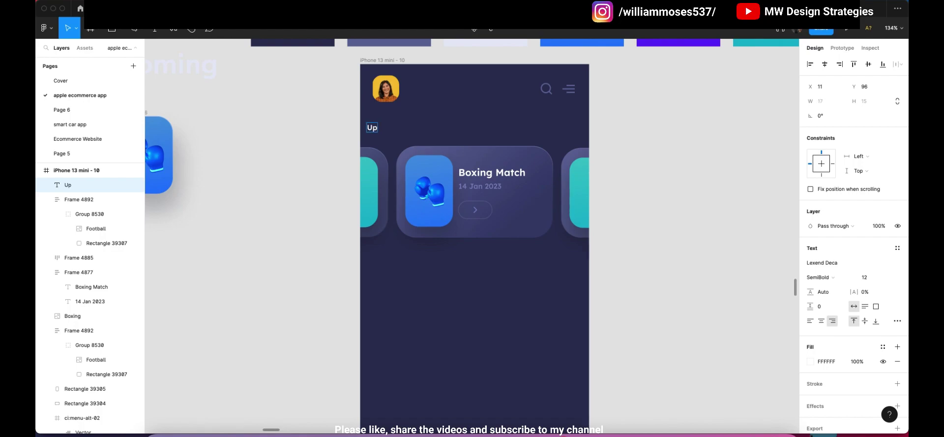
key(ctrl+z)
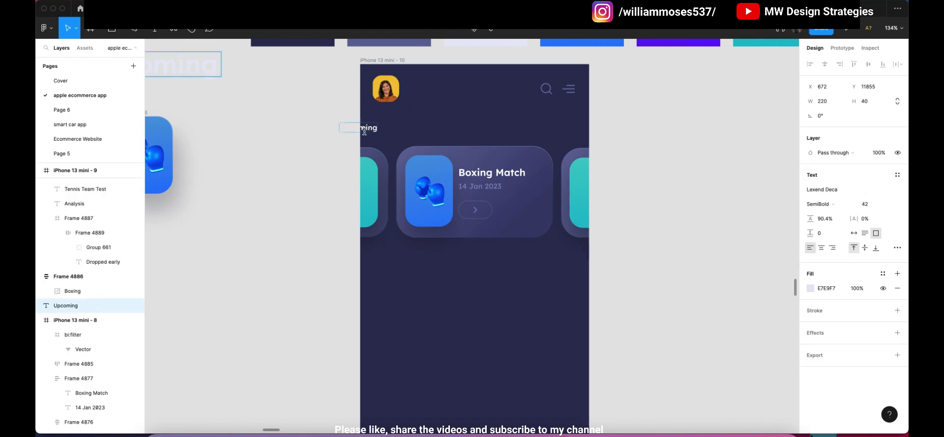
click(364, 130)
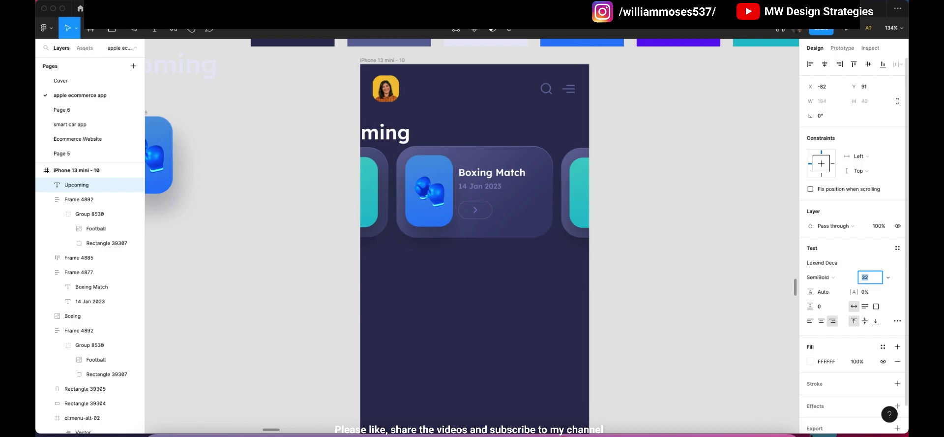
drag(391, 134, 451, 125)
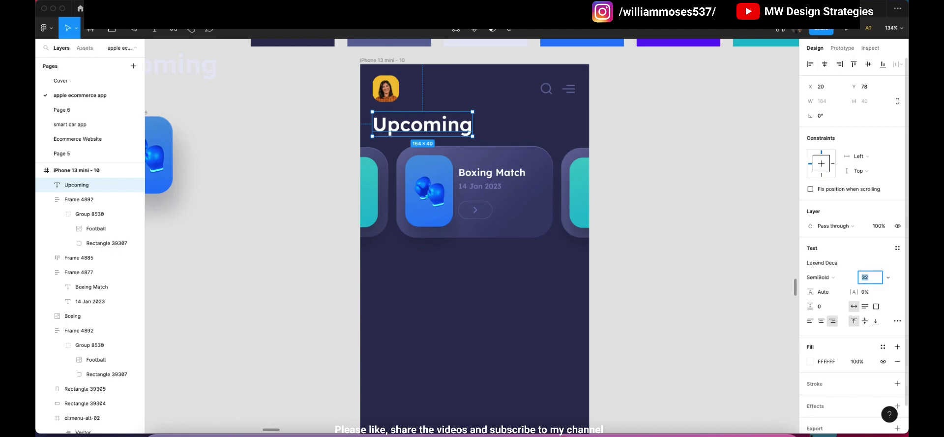
key(Up)
key(Up)
key(Up)
key(Up)
key(Up)
key(Up)
key(Up)
key(Up)
key(Up)
key(Up)
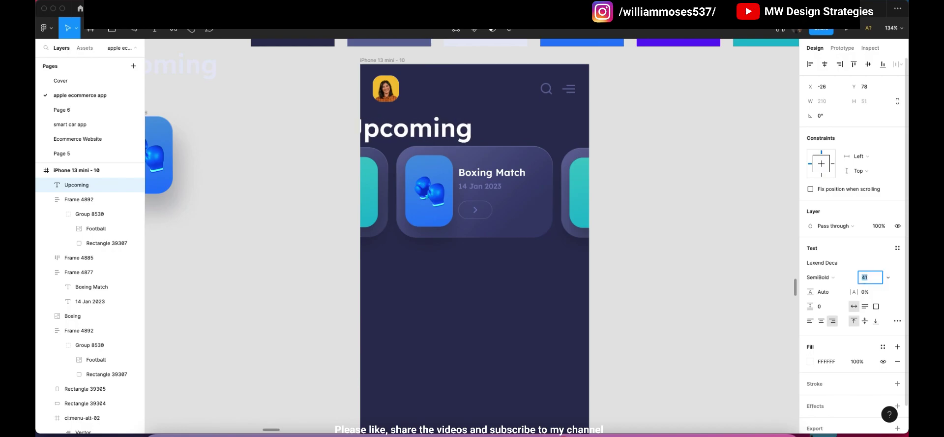
drag(449, 127, 480, 123)
- Colour the Upcoming heading light lavender by eyedropping the lavender swatch
click(812, 362)
click(778, 353)
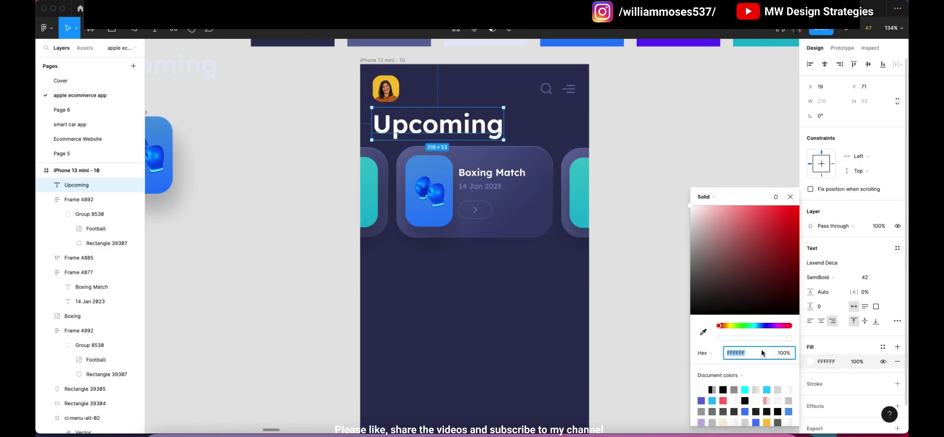
click(702, 333)
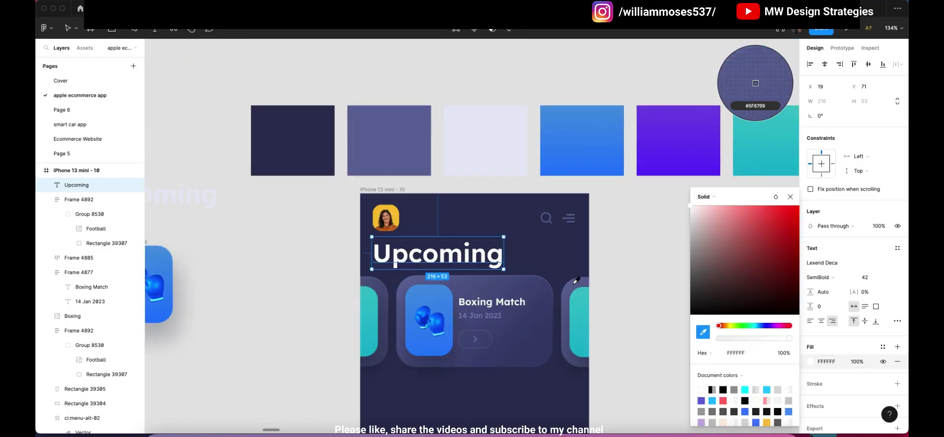
click(499, 141)
click(672, 238)
drag(296, 143, 740, 294)
click(740, 294)
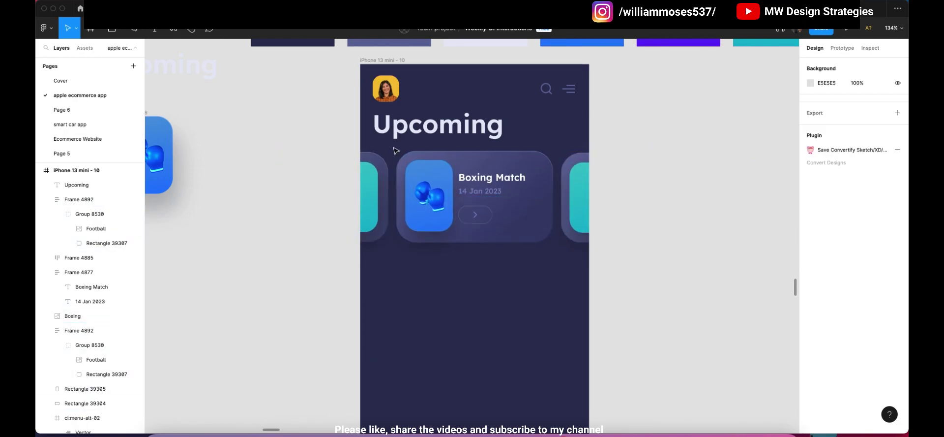
click(433, 126)
click(556, 139)
scroll(556, 139, up, 1)
scroll(556, 139, up, 5)
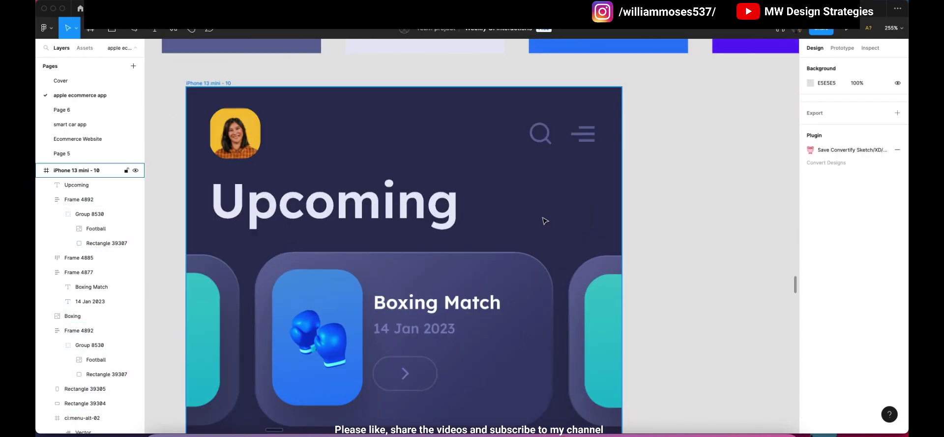
- Draw a grey rectangle beside the heading and round its corners to 30
mouse_move(538, 181)
mouse_down()
mouse_move(621, 237)
mouse_move(606, 243)
mouse_up()
drag(569, 216, 569, 215)
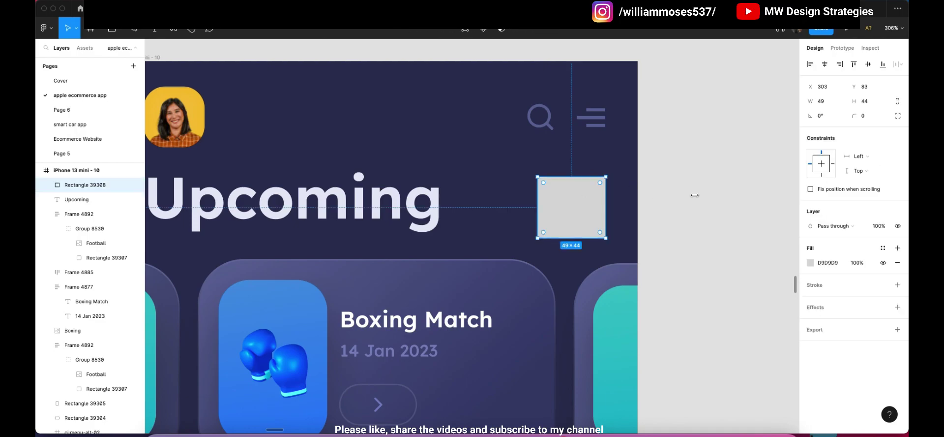
text(30)
key(Return)
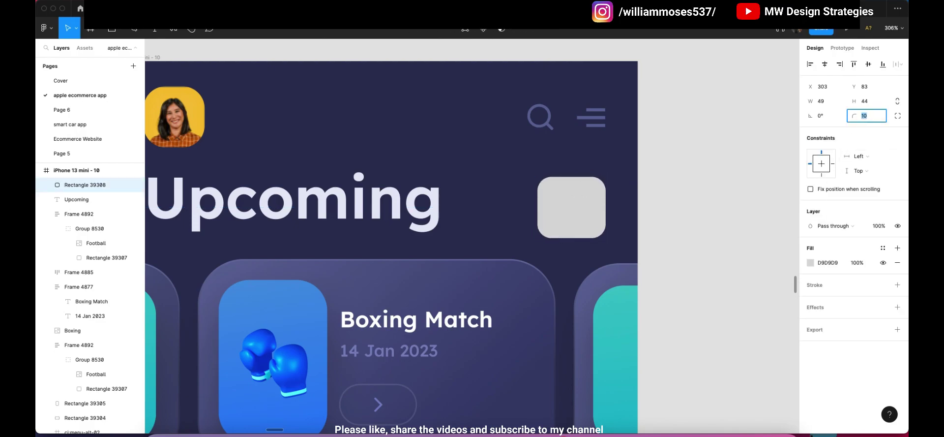
- Insert the Akar plus icon from the Iconify plugin onto the canvas
scroll(615, 196, right, 3)
right_click(633, 175)
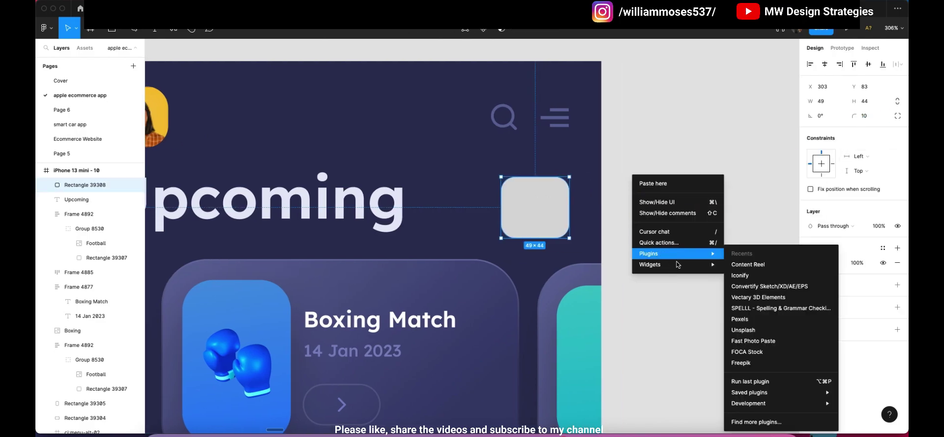
click(740, 275)
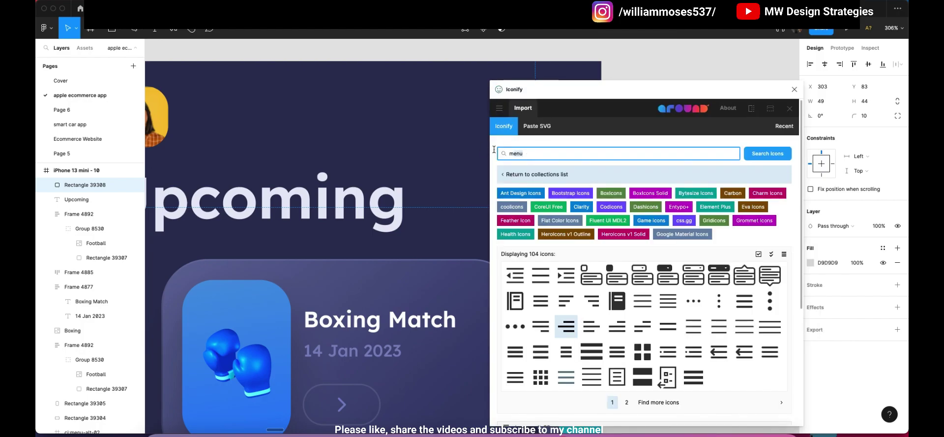
key(Return)
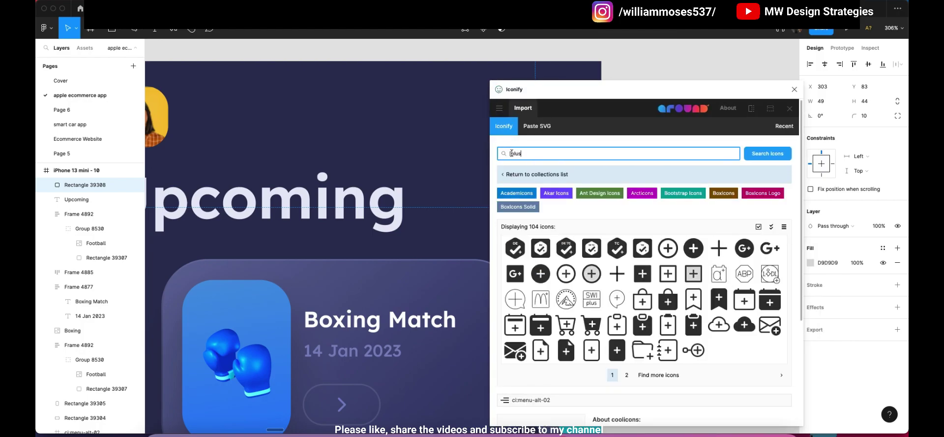
click(728, 249)
scroll(736, 301, down, 1)
scroll(736, 301, down, 3)
click(654, 412)
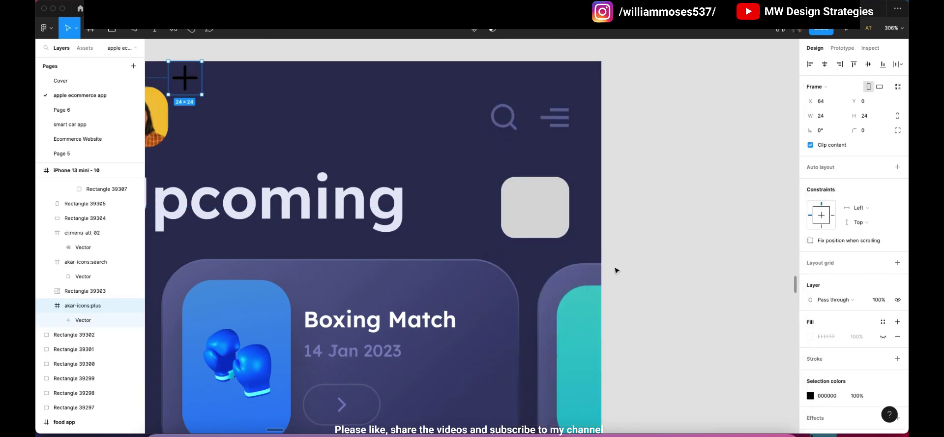
- Move the plus icon onto the grey tile, bring it forward and centre it
scroll(590, 240, down, 5)
drag(357, 150, 549, 217)
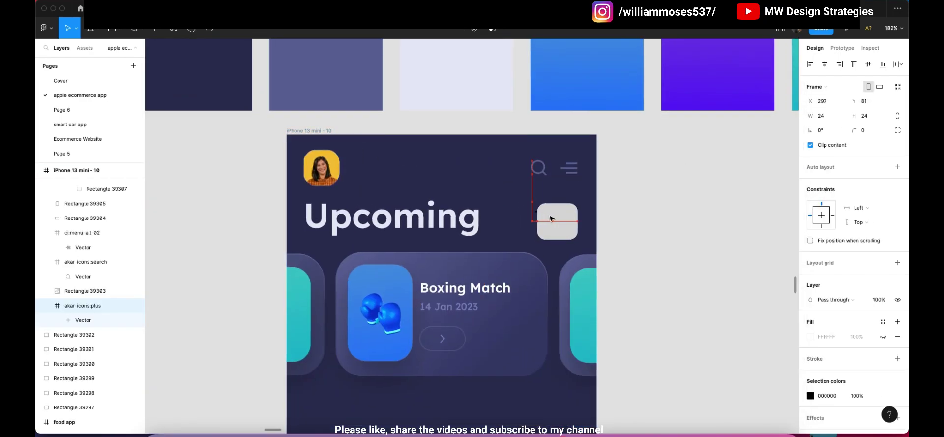
scroll(565, 208, up, 5)
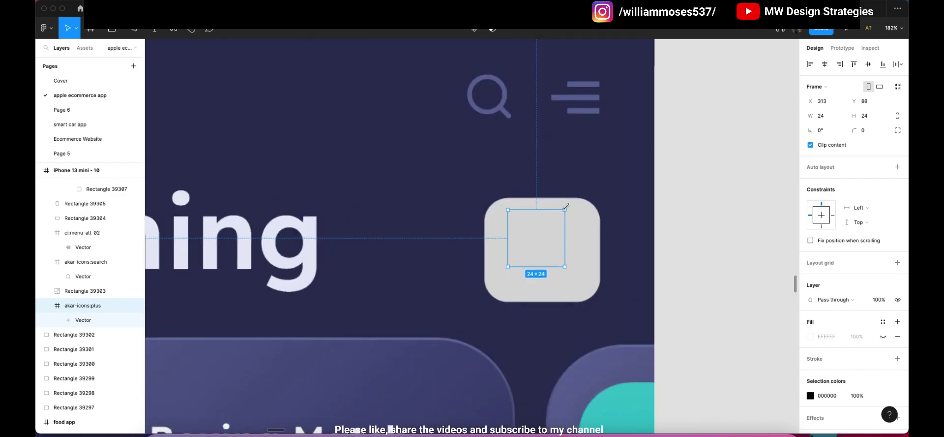
key(super+alt+bracketright)
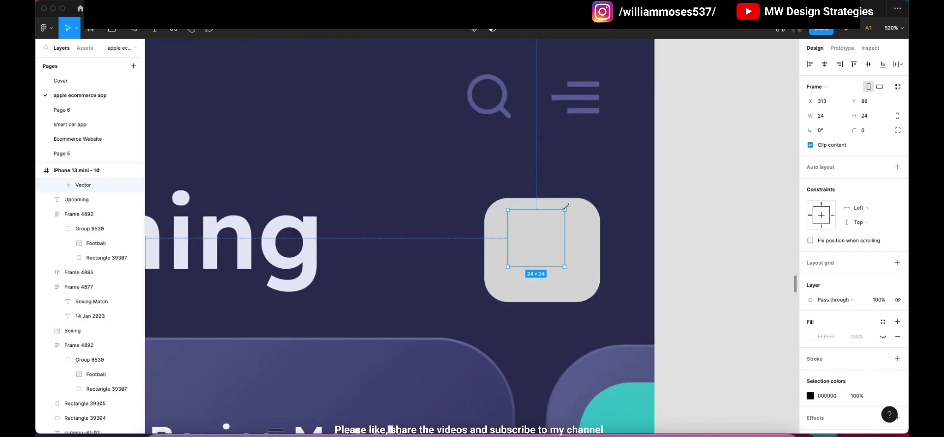
drag(548, 235, 556, 246)
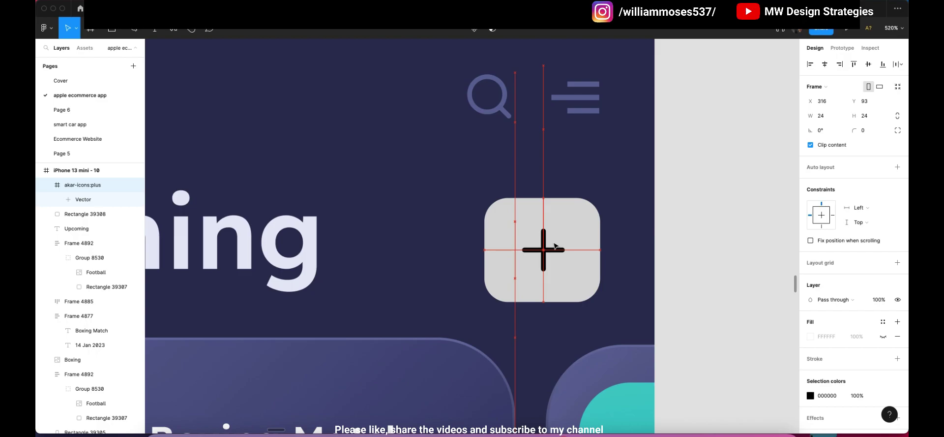
- Resize the grey tile to 47×47
click(569, 215)
drag(563, 197, 566, 196)
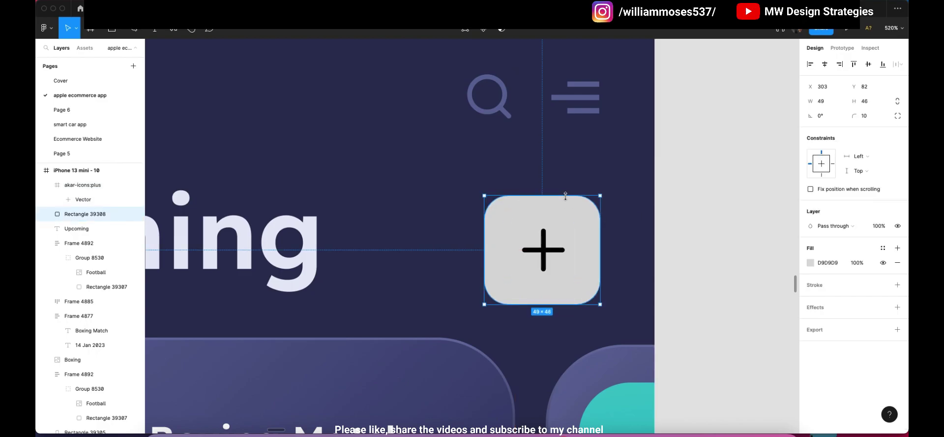
text(47)
key(Return)
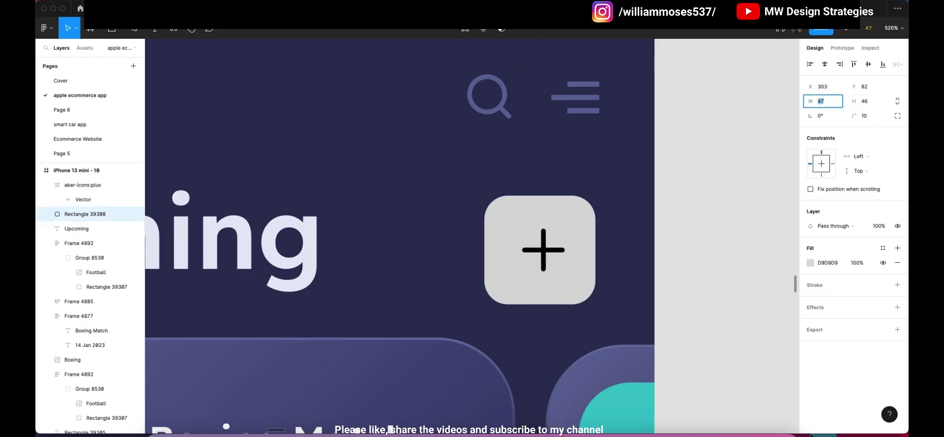
text(47)
key(Return)
- Select the plus icon together with its grey tile
click(543, 231)
shift+click(492, 295)
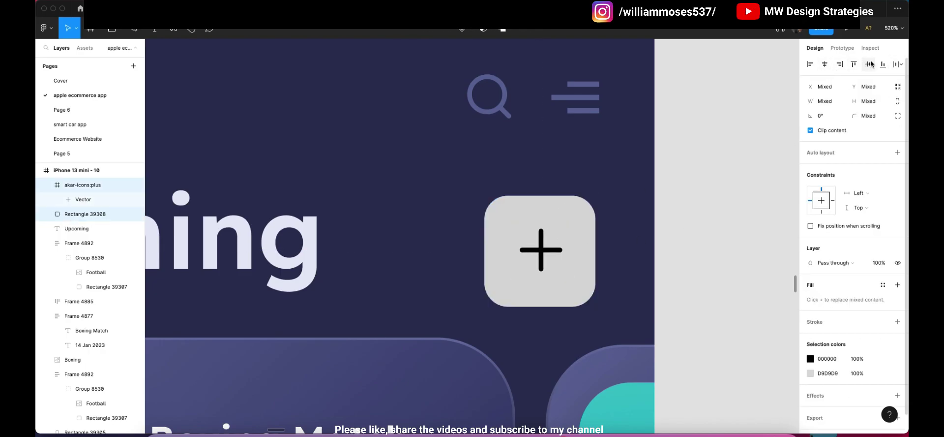
click(750, 221)
click(83, 185)
shift+click(585, 215)
- Wrap the icon and tile in auto layout, hide the grey fill and add a faint white outline
key(shift+a)
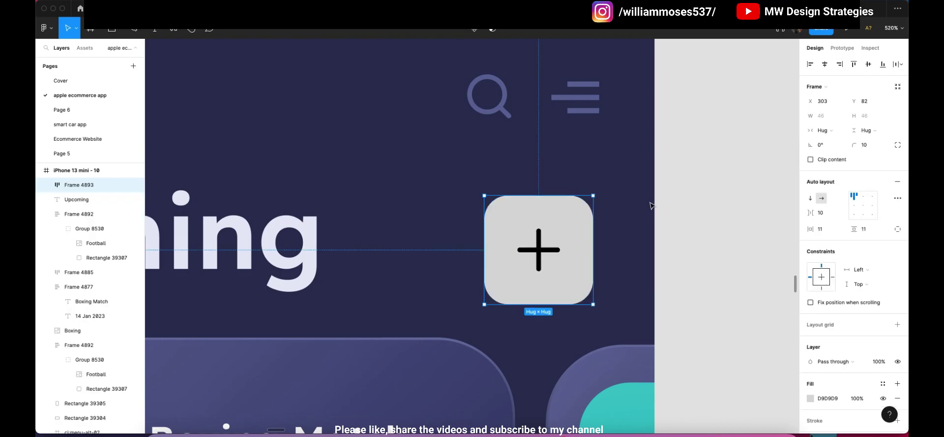
scroll(850, 246, down, 3)
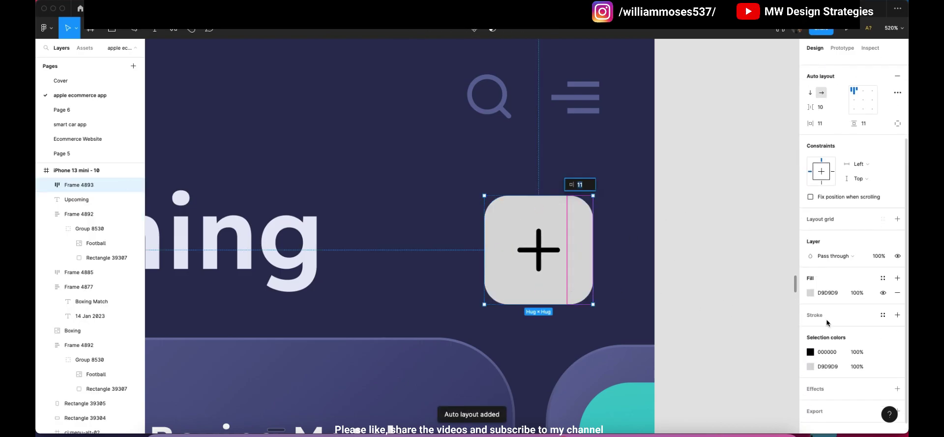
click(897, 303)
click(883, 281)
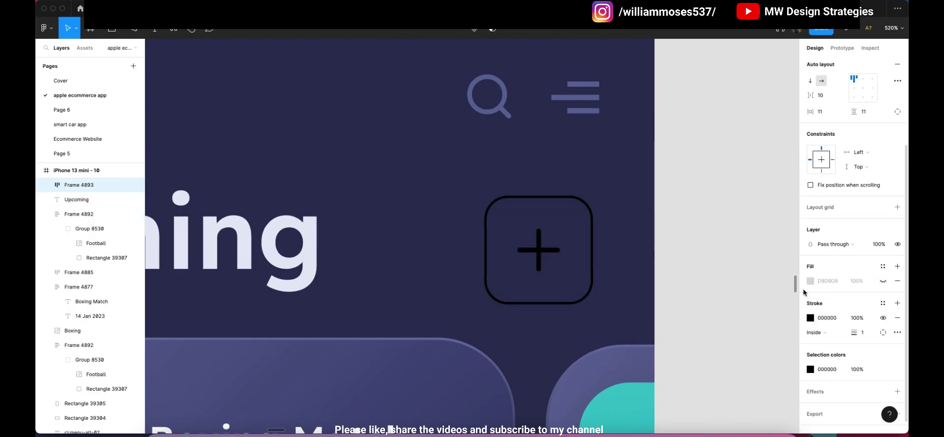
click(809, 318)
click(691, 206)
drag(787, 338, 736, 335)
- Make the plus icon white
key(Return)
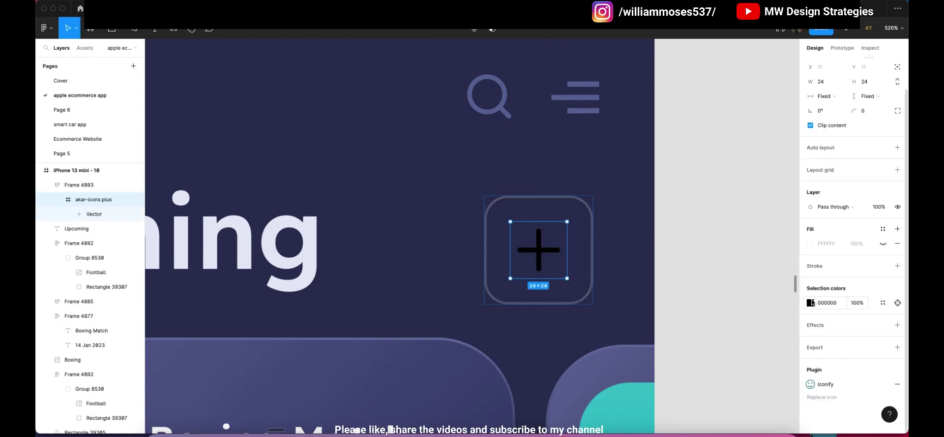
click(810, 302)
click(720, 234)
key(Escape)
key(Escape)
- Set the plus button's corner radius to 15
key(shift+1)
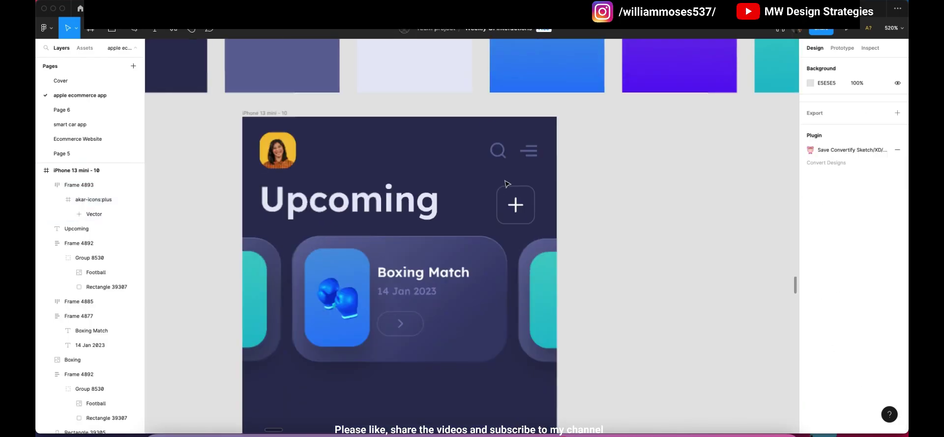
click(515, 205)
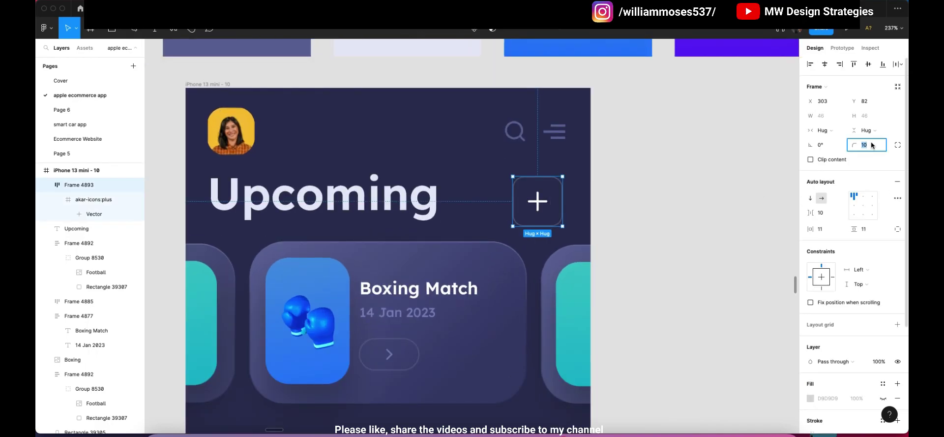
text(15)
key(Return)
click(480, 220)
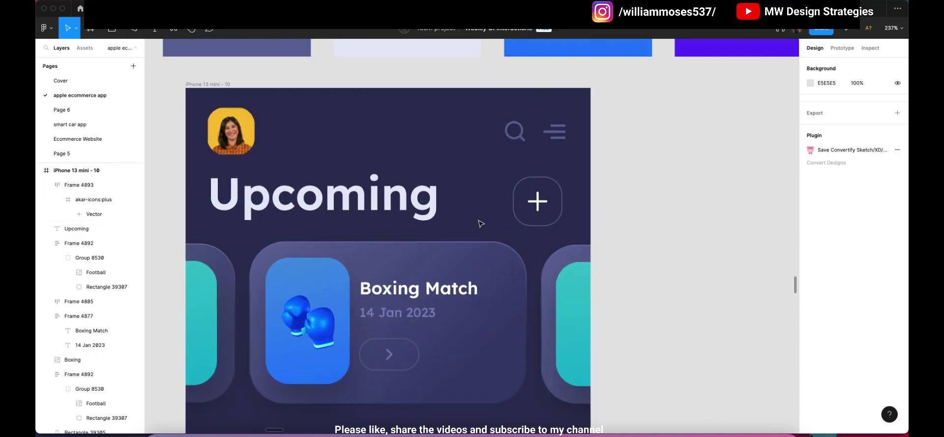
click(537, 207)
- Fade the button outline further to 13% opacity
scroll(813, 408, down, 6)
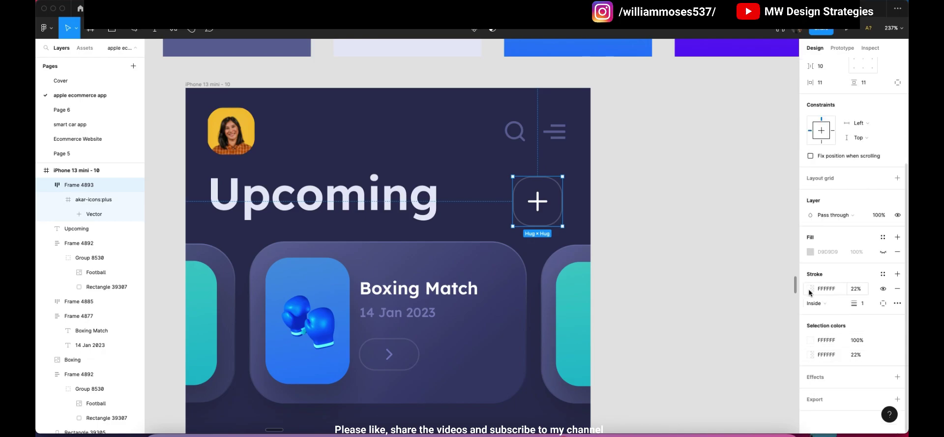
click(810, 288)
drag(745, 338, 723, 339)
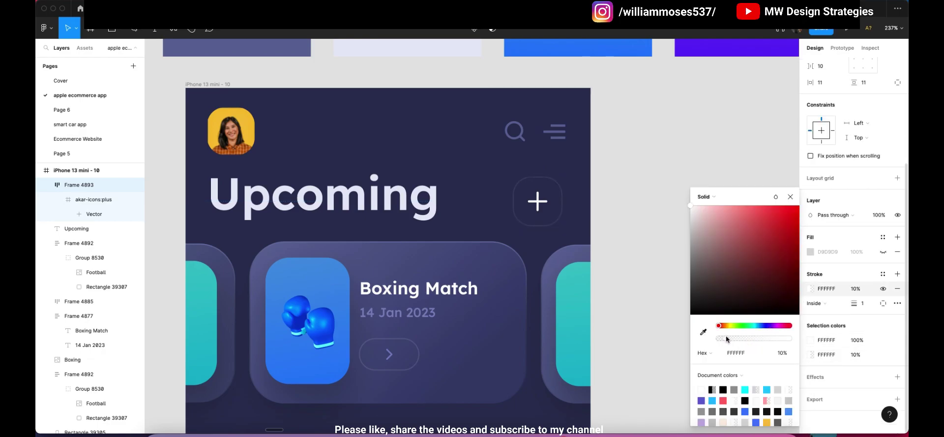
click(640, 295)
scroll(617, 263, down, 5)
scroll(516, 227, up, 4)
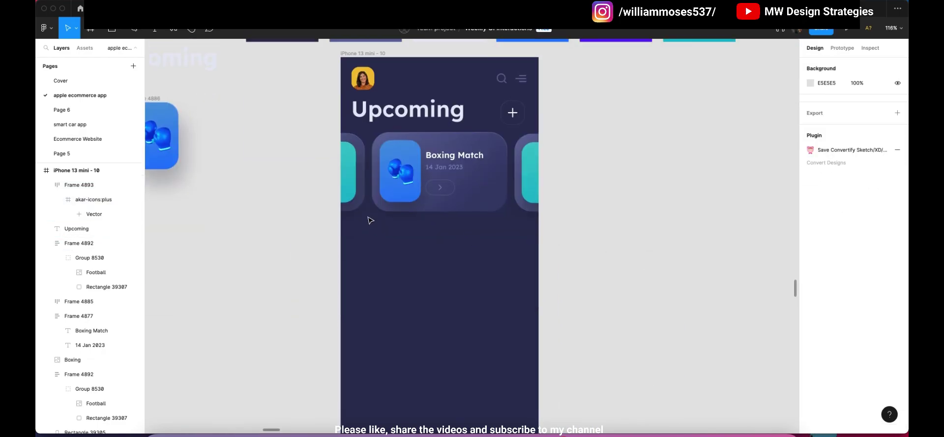
scroll(308, 131, left, 1)
scroll(245, 127, up, 3)
- Move the spare Upcoming text below the cards and set its font size to 24
click(220, 134)
drag(220, 133, 474, 315)
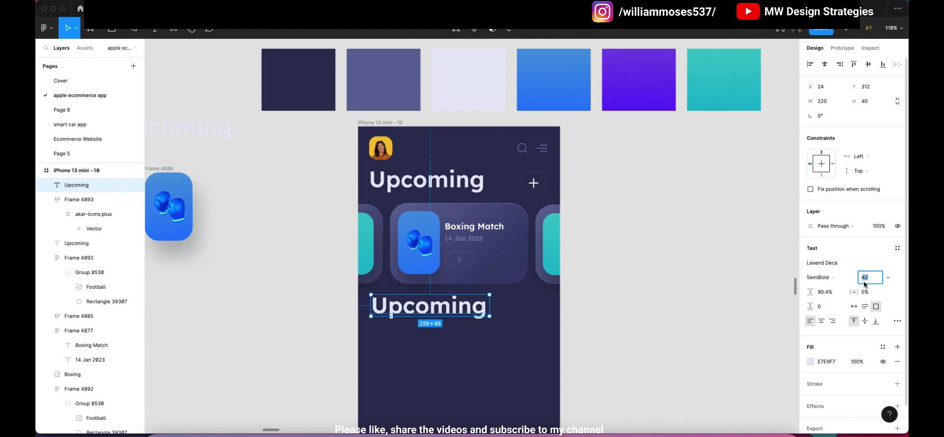
text(22)
key(Return)
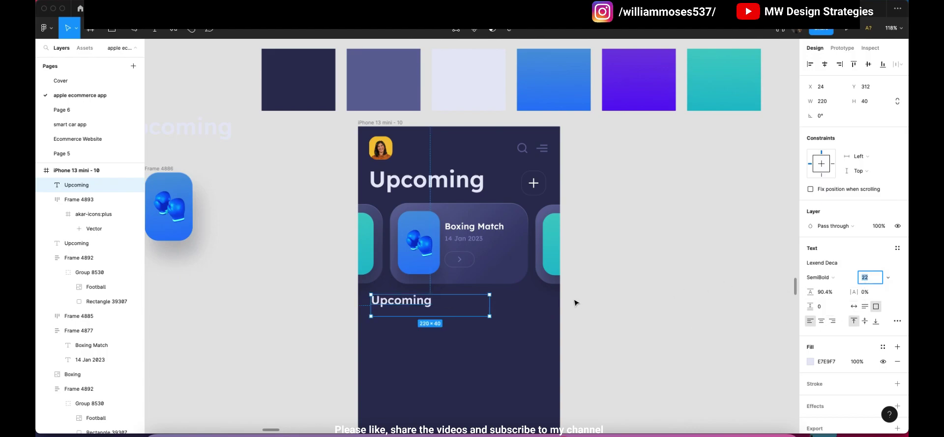
key(Up)
key(Up)
- Reword the heading to 'All Matches Test', set size 20 and make it hug its contents
double_click(393, 308)
text(AS)
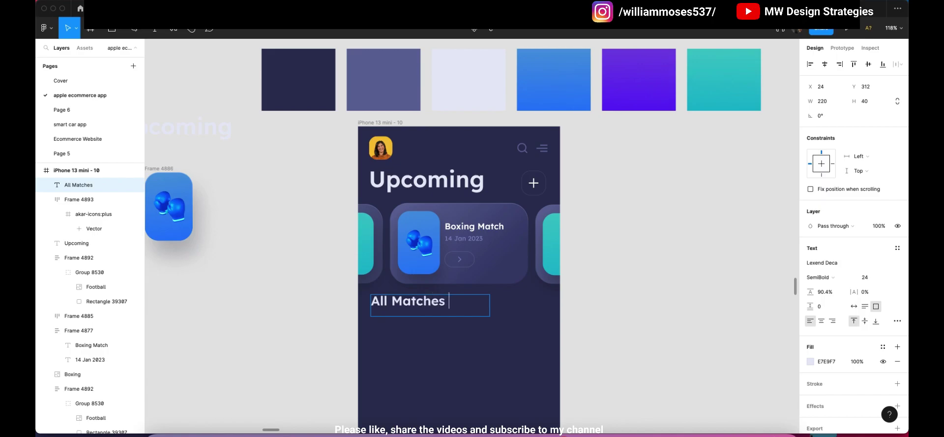
click(432, 320)
click(428, 308)
click(859, 278)
text(20)
key(Return)
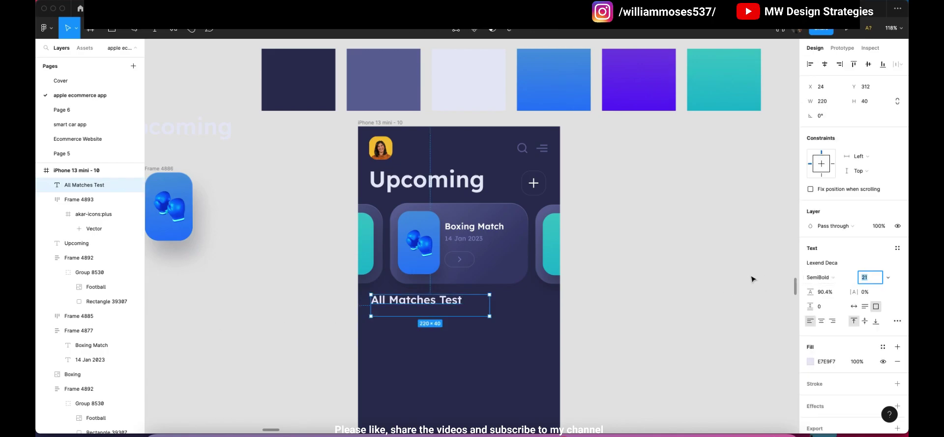
double_click(488, 316)
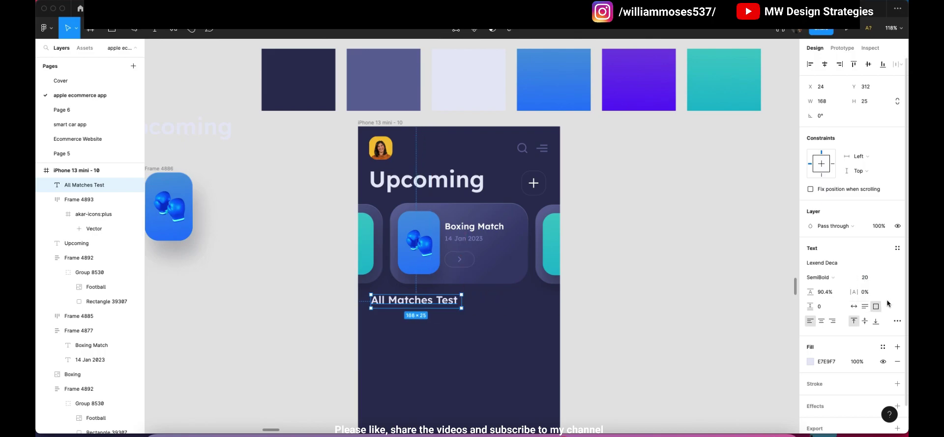
- Eyedrop the slate-purple swatch as the heading's fill colour
click(810, 362)
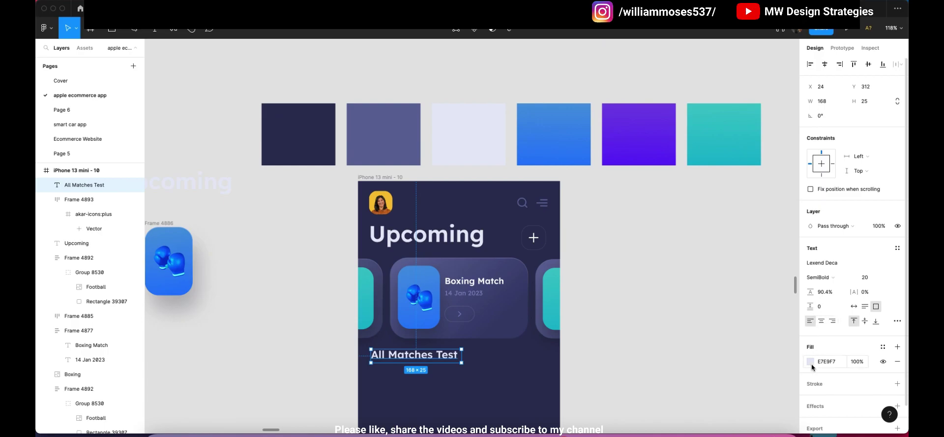
click(810, 361)
click(743, 353)
click(703, 331)
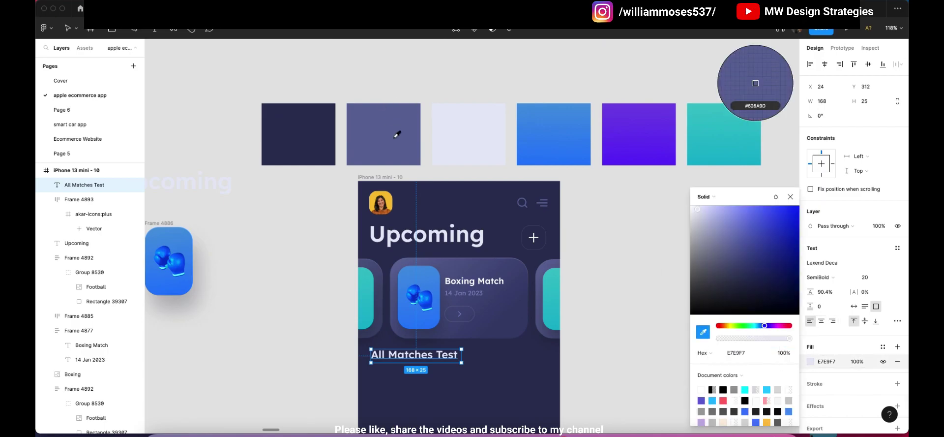
click(394, 133)
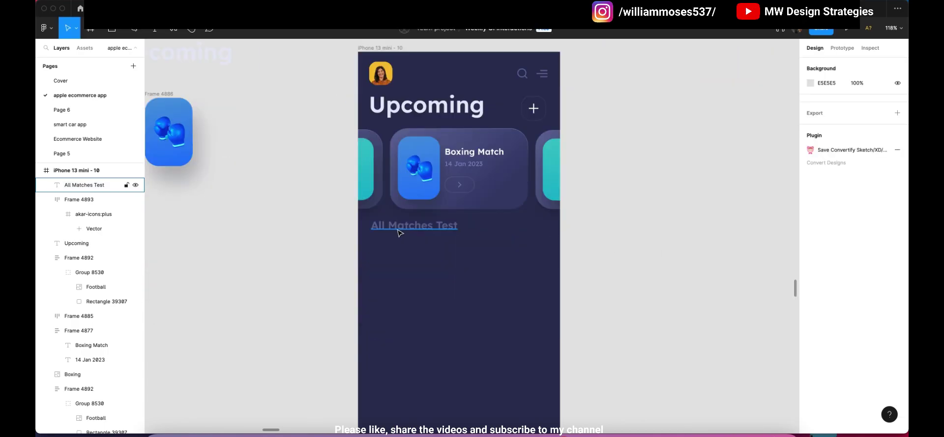
- Select the Boxing Match card's background rectangle
click(414, 227)
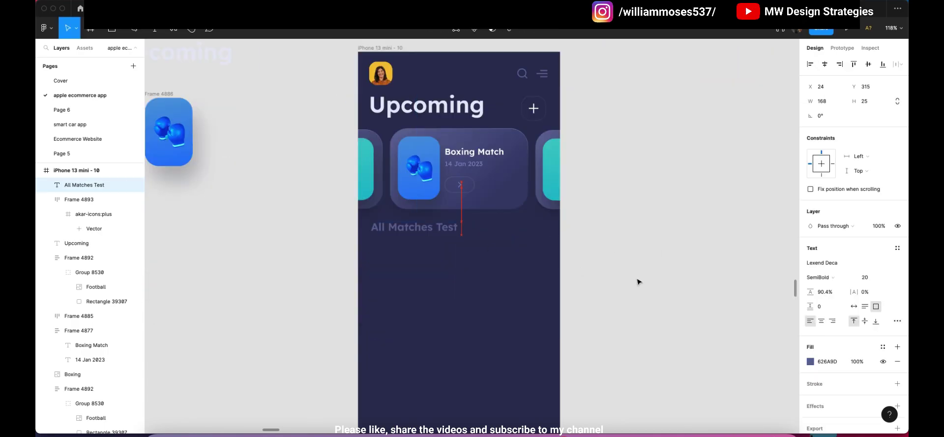
click(638, 281)
click(498, 172)
click(639, 181)
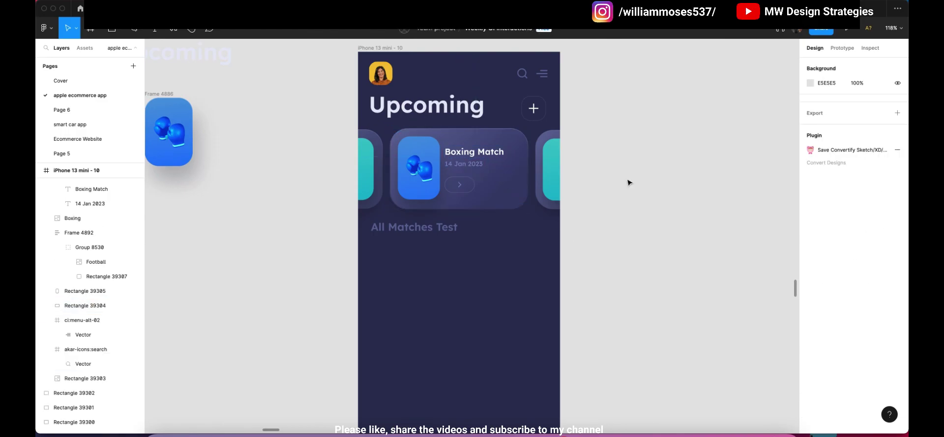
click(517, 186)
- Duplicate the card and icon rectangles below the heading and widen the new card to 332 px
shift+click(439, 147)
drag(463, 144, 440, 257)
click(504, 290)
drag(508, 290, 548, 284)
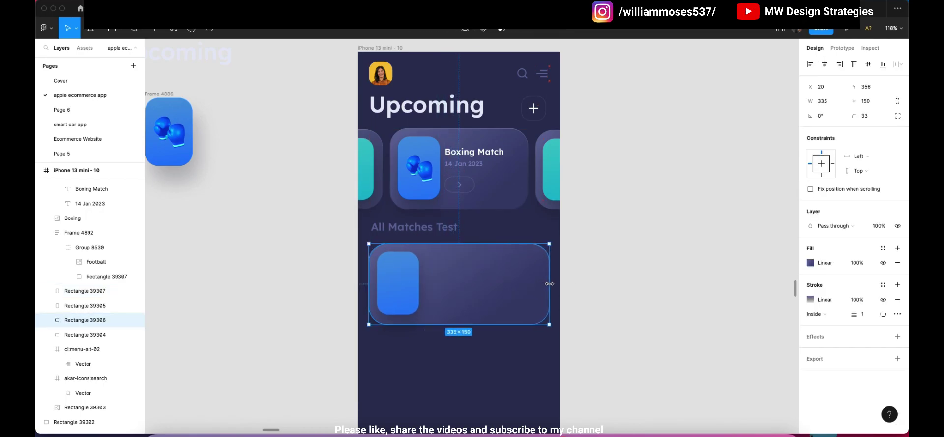
scroll(498, 313, down, 1)
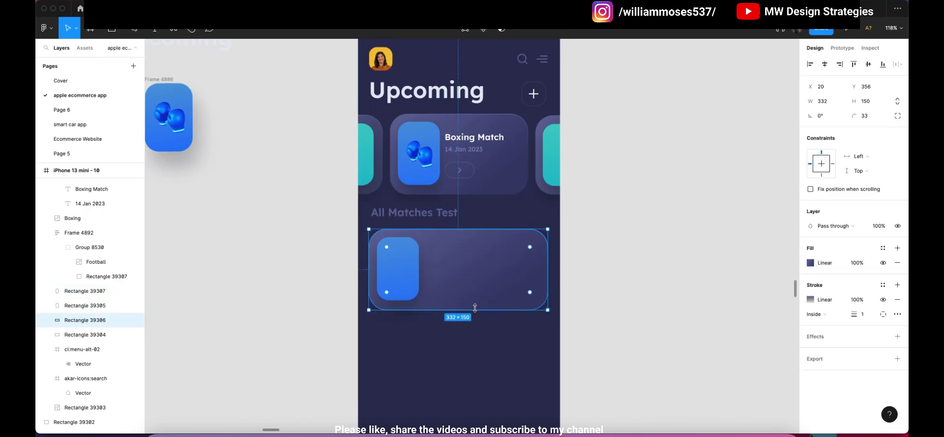
click(626, 263)
- Switch the lower card's fill from Linear gradient to Solid
drag(322, 251, 448, 302)
scroll(350, 251, down, 5)
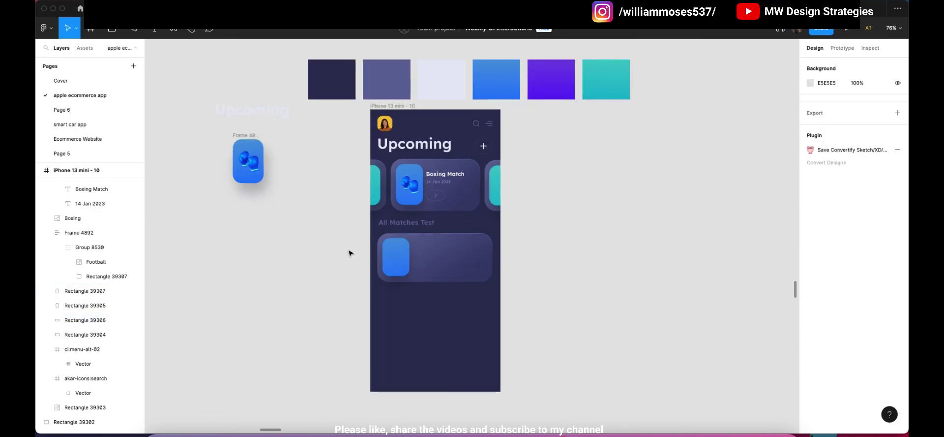
scroll(427, 267, up, 2)
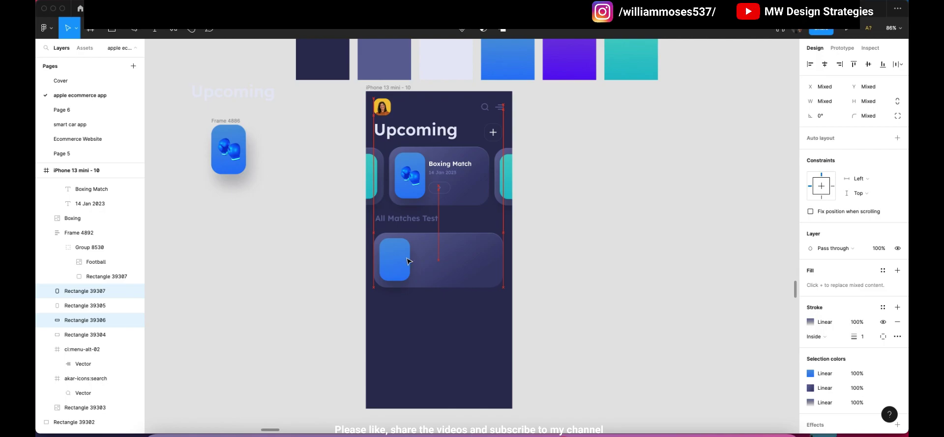
key(Escape)
scroll(384, 214, up, 4)
click(438, 281)
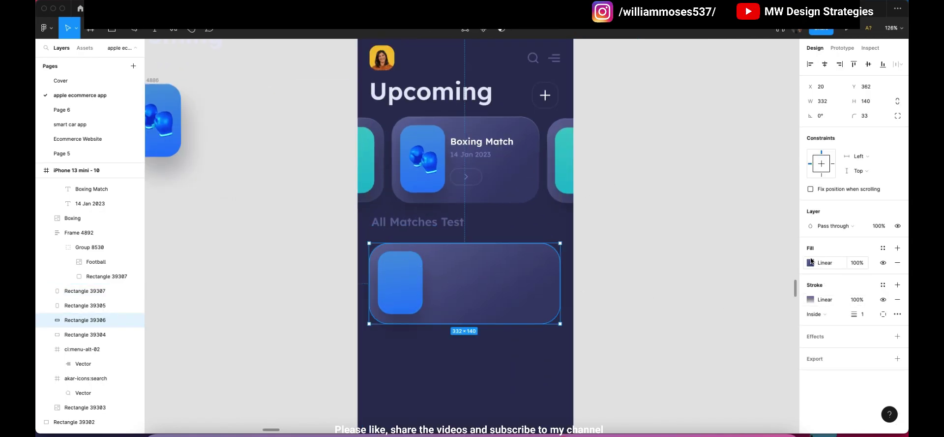
click(810, 263)
click(706, 164)
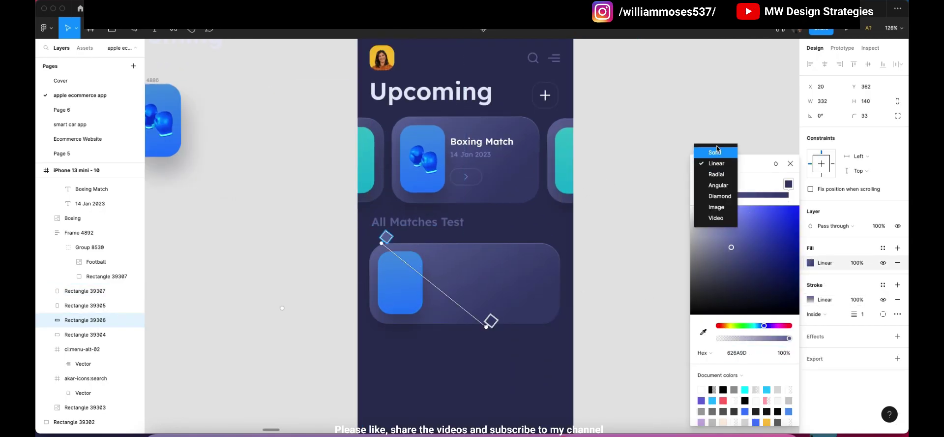
click(714, 152)
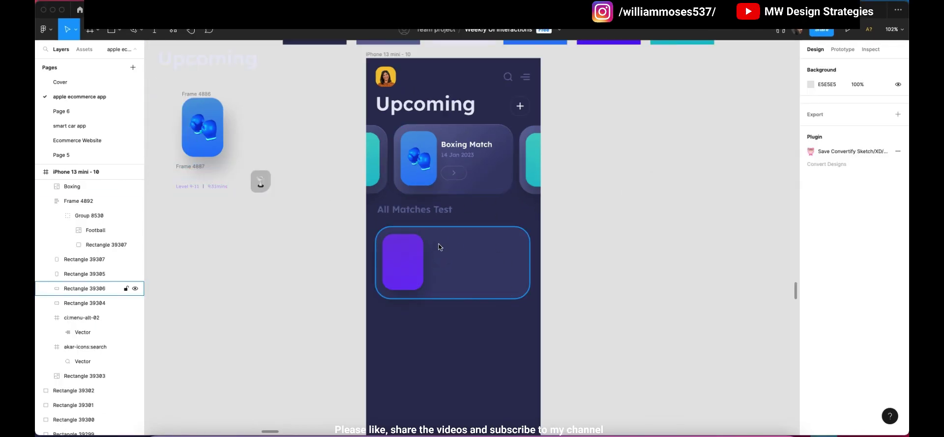
click(450, 258)
- Copy the Boxing Match title block onto the lower card and retitle it 'Football'
click(579, 236)
click(458, 255)
drag(466, 144, 462, 252)
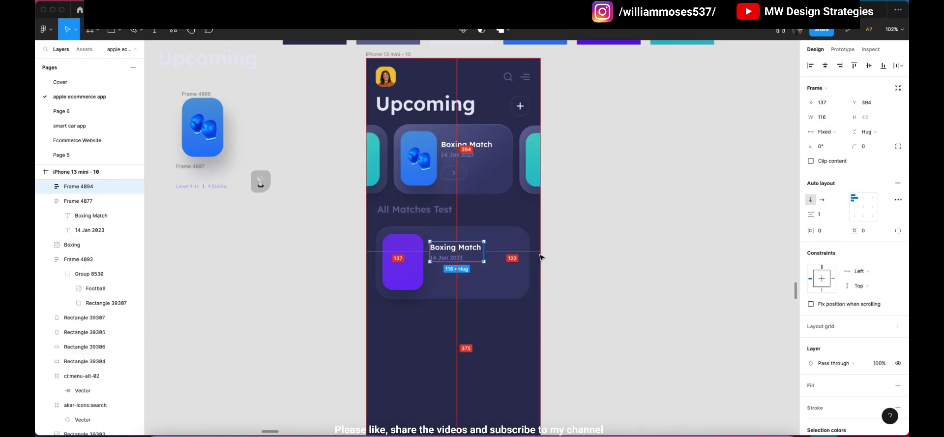
double_click(460, 248)
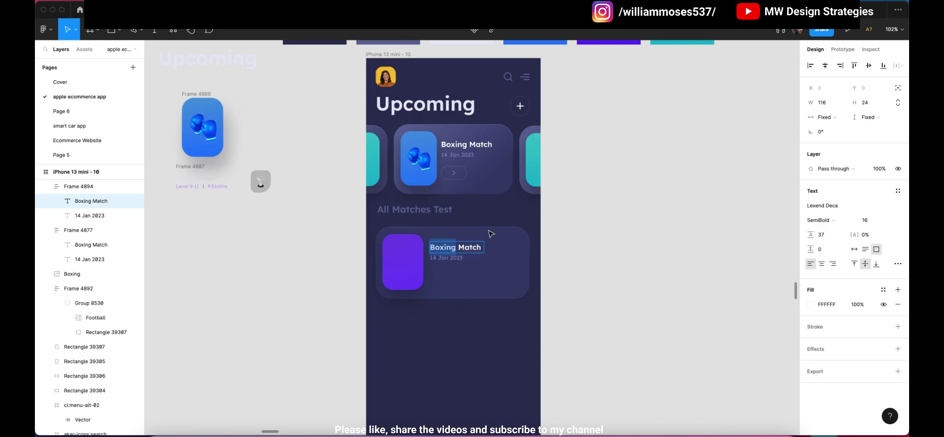
text(Foot)
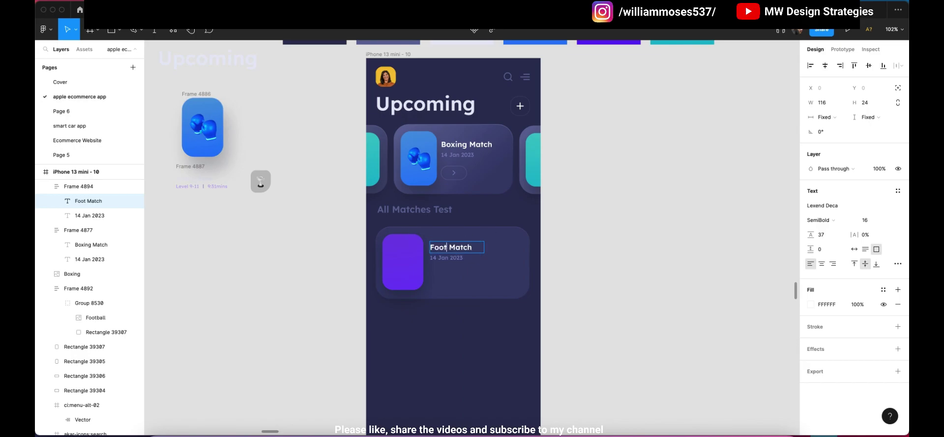
text(ball)
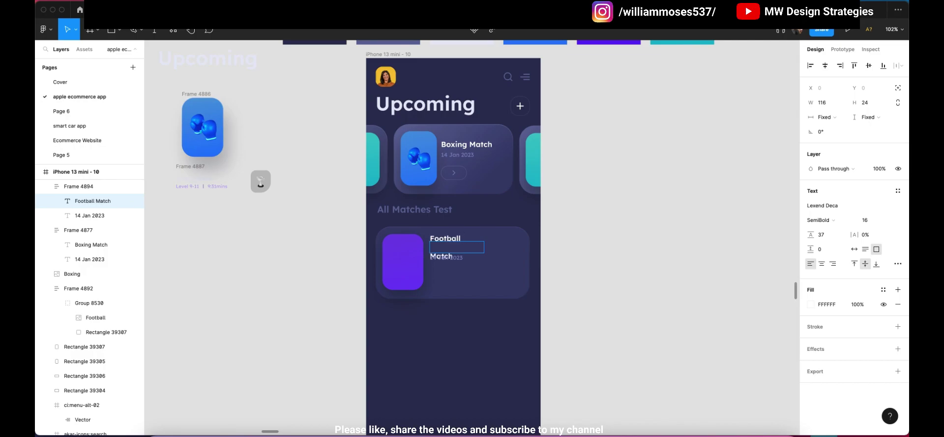
key(Escape)
drag(483, 247, 512, 252)
- Change the title to 'Football Team Test', removing the typo, and widen it to one line
double_click(456, 249)
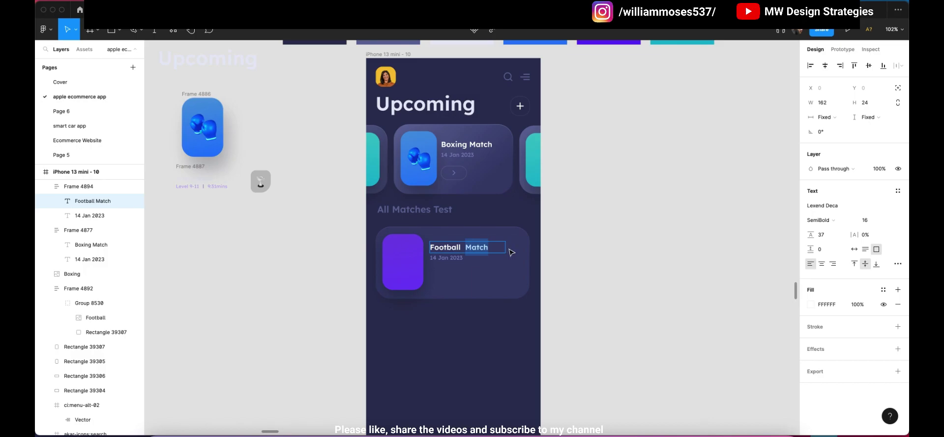
text(Team Fite)
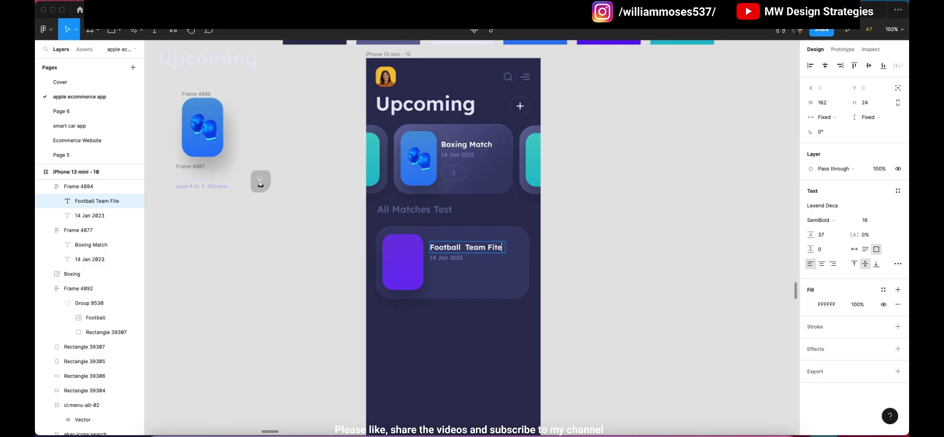
text(ss Test)
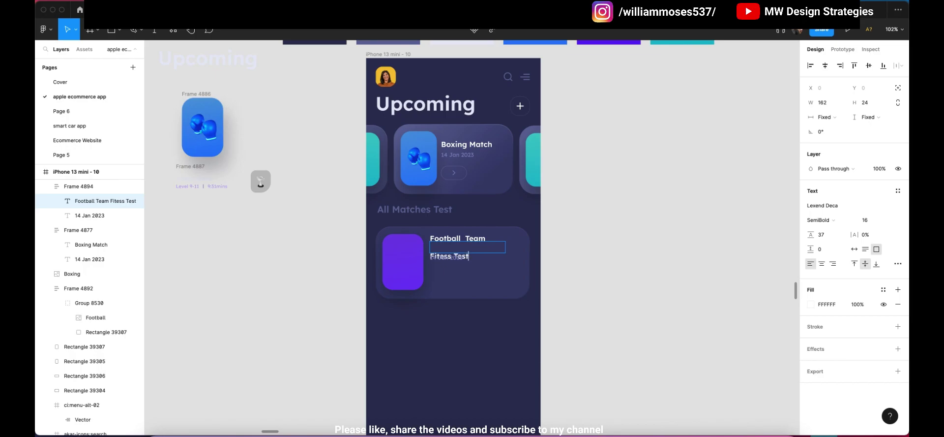
key(Escape)
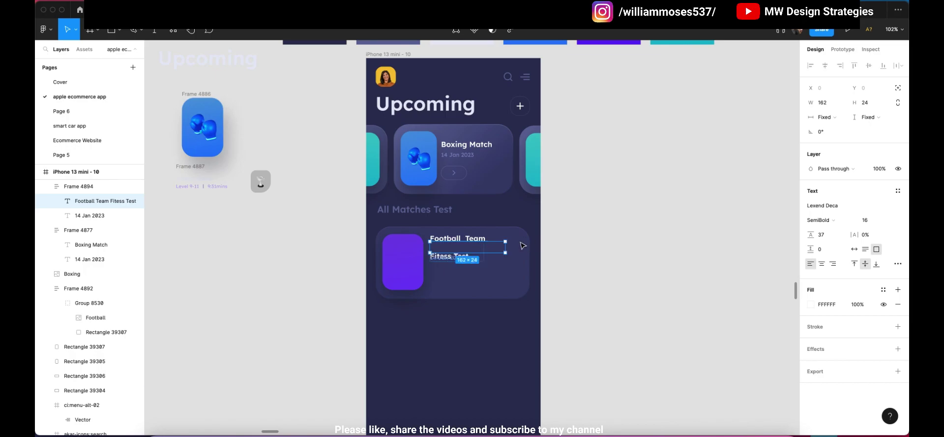
drag(505, 244, 534, 243)
double_click(504, 248)
key(BackSpace)
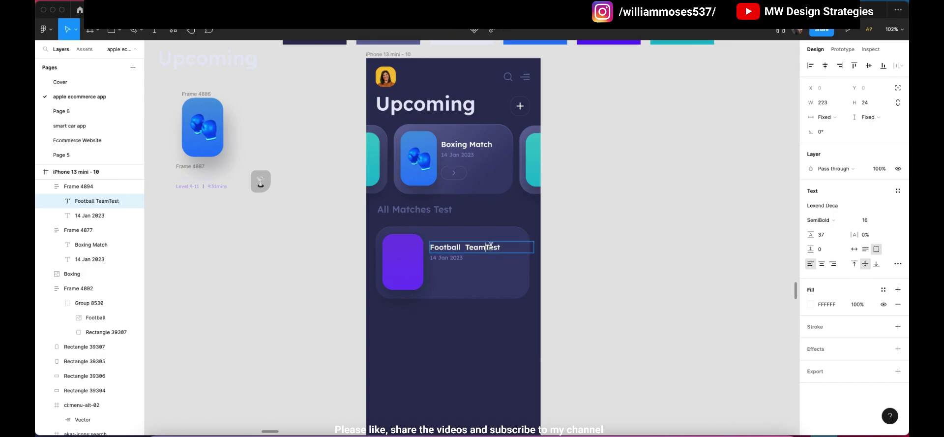
key(Escape)
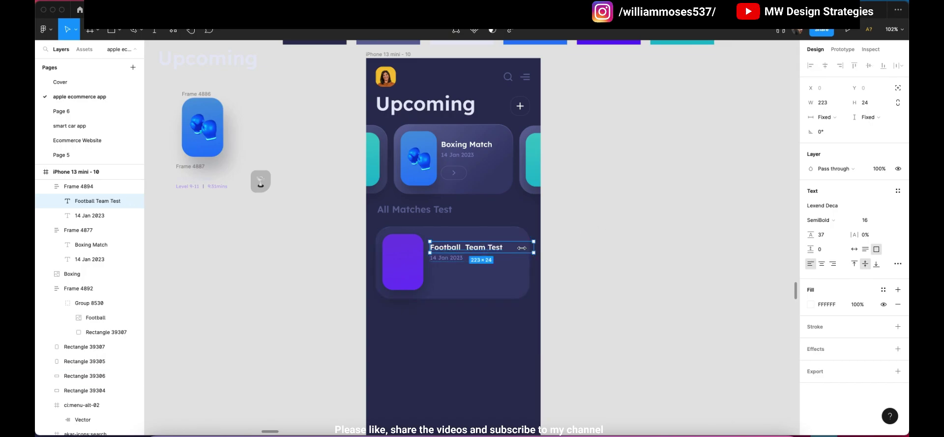
key(Escape)
scroll(462, 265, up, 2)
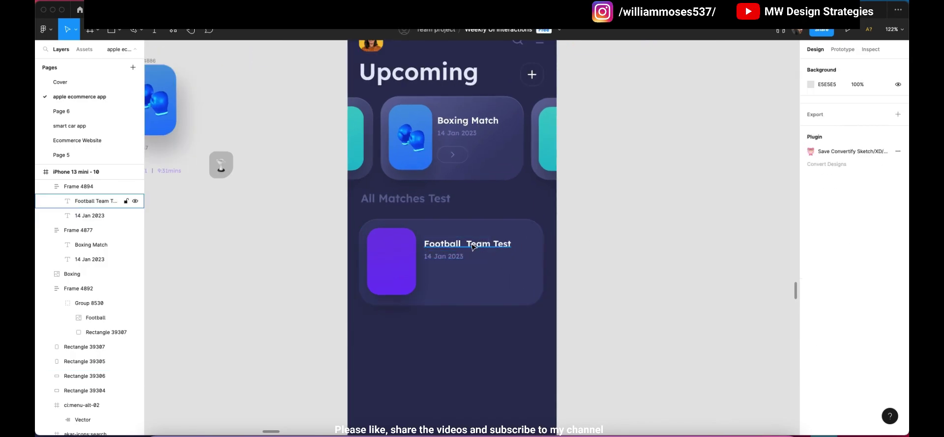
- Move the player row with level, time and trophy into the Football Team Test card
click(482, 246)
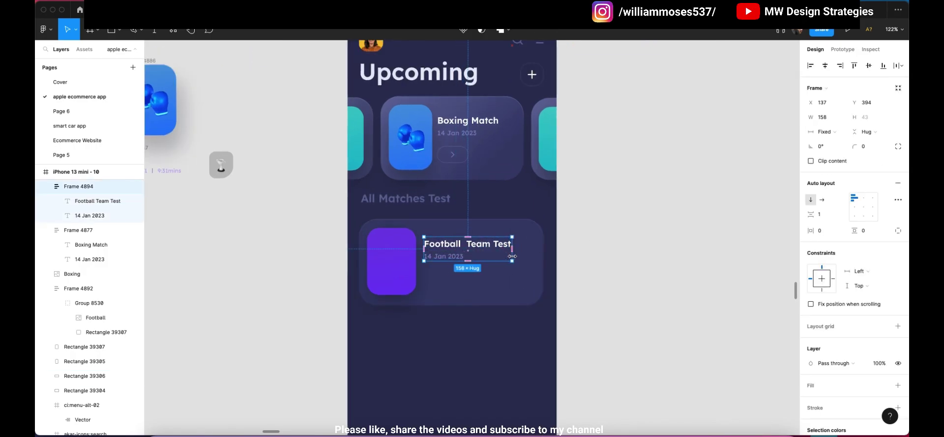
click(581, 255)
key(ctrl+z)
click(573, 260)
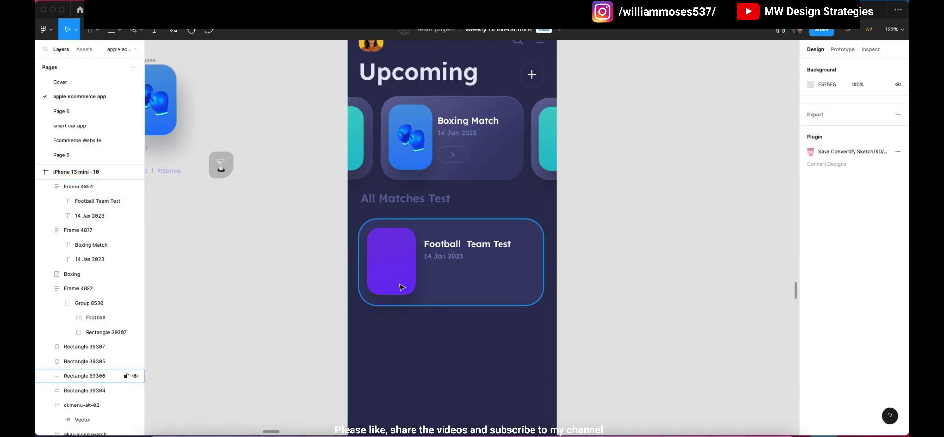
scroll(435, 290, down, 1)
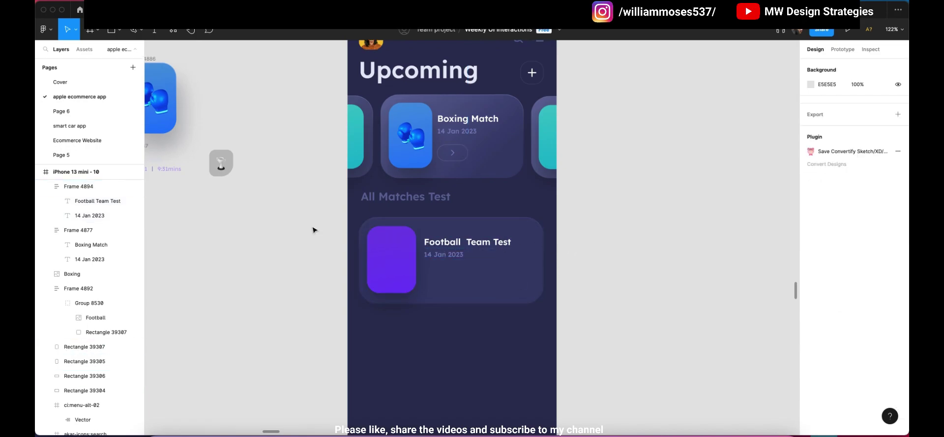
scroll(315, 231, left, 1)
drag(156, 150, 464, 248)
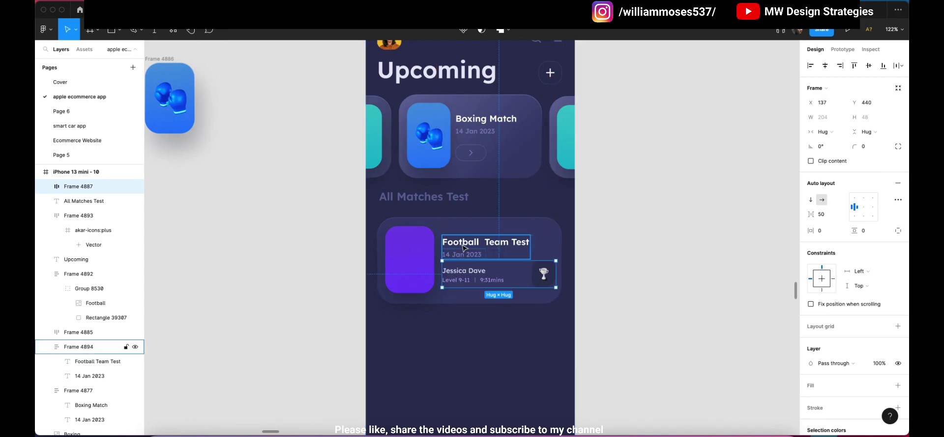
shift+click(462, 248)
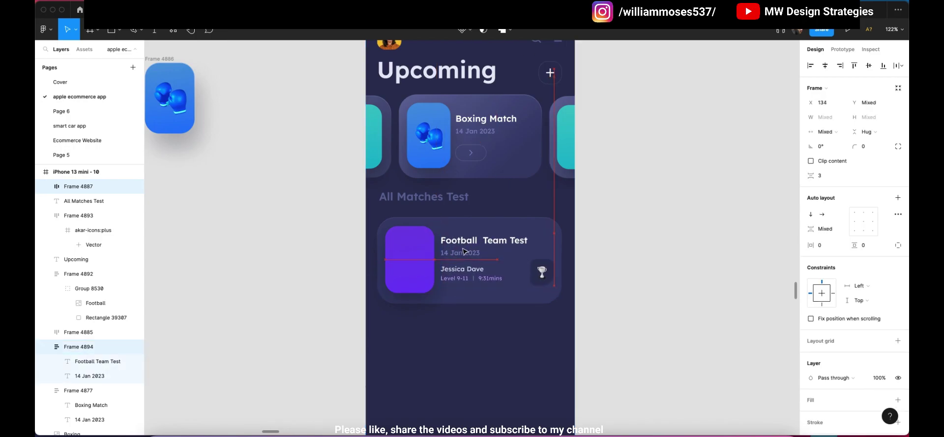
click(616, 254)
- Reduce the player row's auto-layout spacing from 50 to 47
click(549, 277)
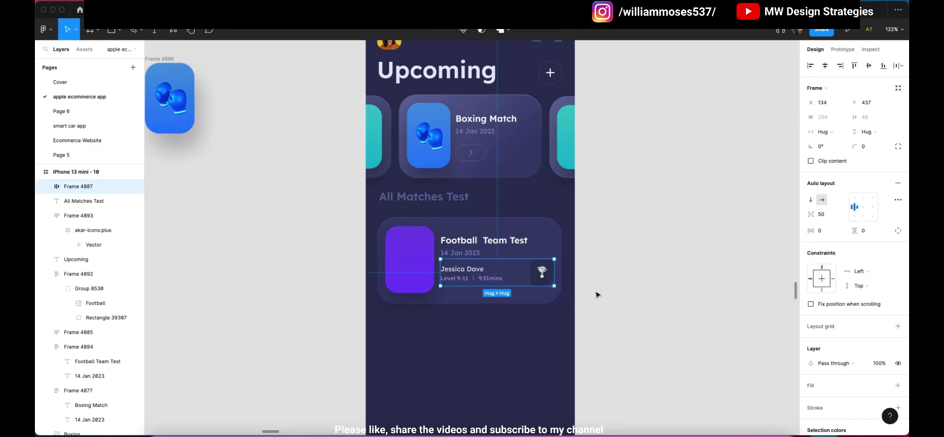
click(826, 219)
key(Down)
key(Down)
key(Down)
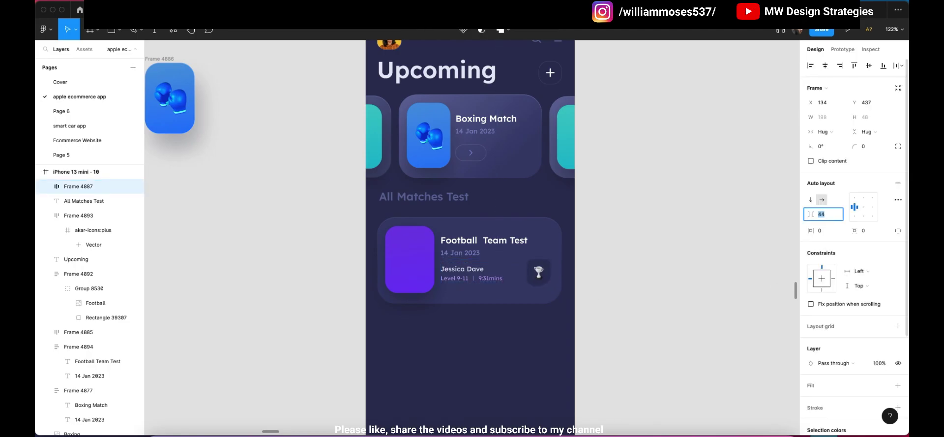
click(654, 312)
- Shorten the card from 155 to 145 px tall
click(442, 304)
scroll(442, 303, up, 1)
drag(443, 304, 447, 298)
click(632, 276)
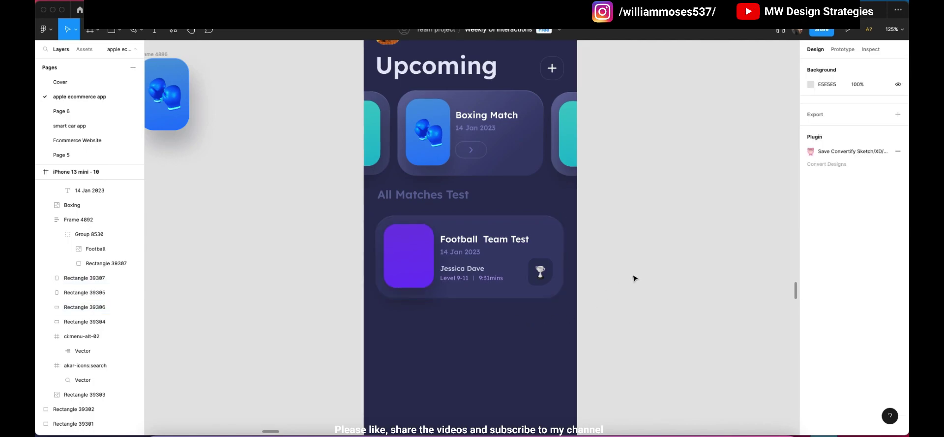
click(415, 231)
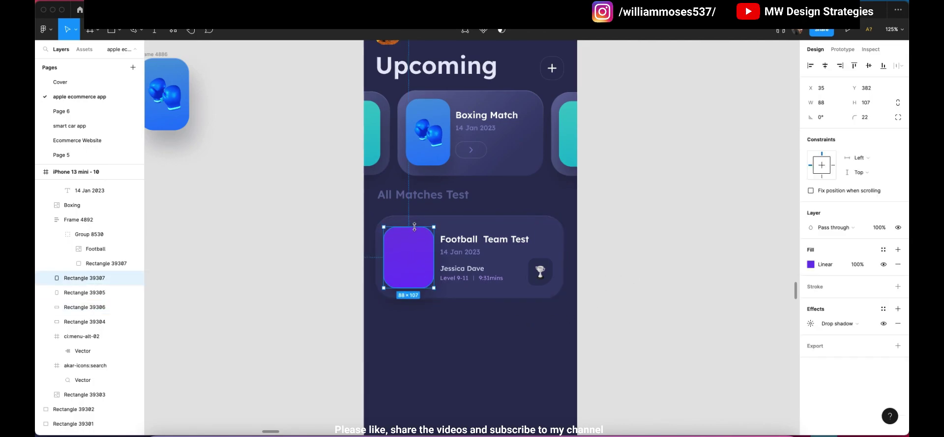
key(Escape)
scroll(477, 226, down, 3)
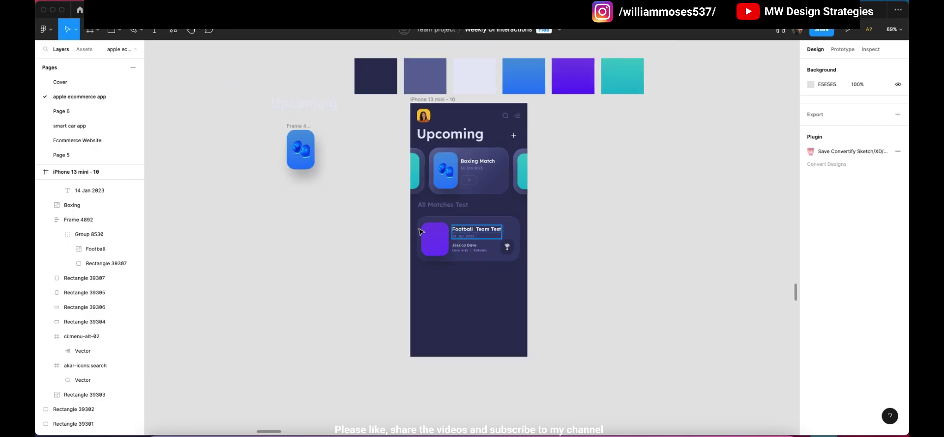
- Copy the football image from the earlier screen onto the purple tile and centre it
scroll(442, 228, down, 2)
scroll(418, 231, left, 8)
click(175, 314)
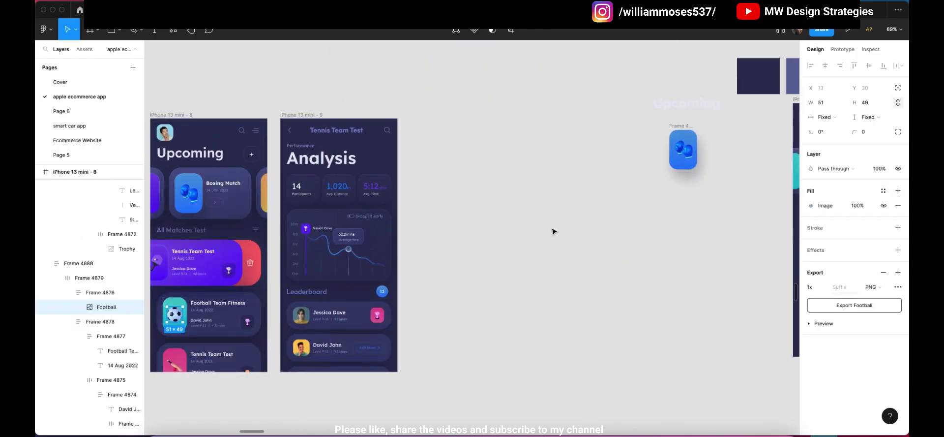
key(ctrl+c)
scroll(553, 230, right, 8)
scroll(498, 247, up, 10)
click(497, 247)
key(ctrl+v)
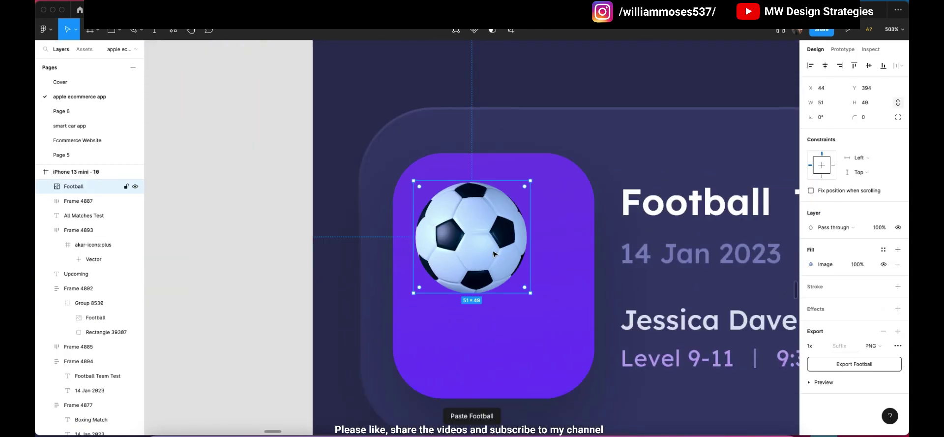
scroll(495, 254, down, 5)
drag(486, 256, 489, 269)
- Marquee-select the whole Football Team Test card
click(326, 223)
scroll(327, 224, down, 6)
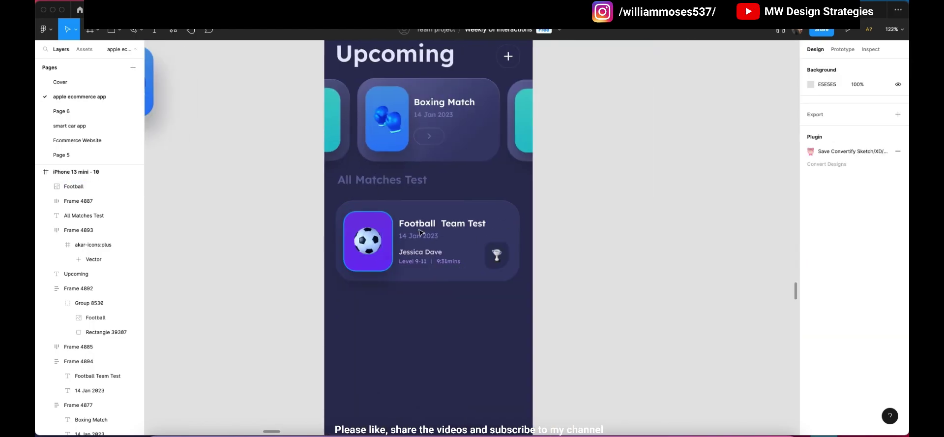
scroll(416, 208, down, 1)
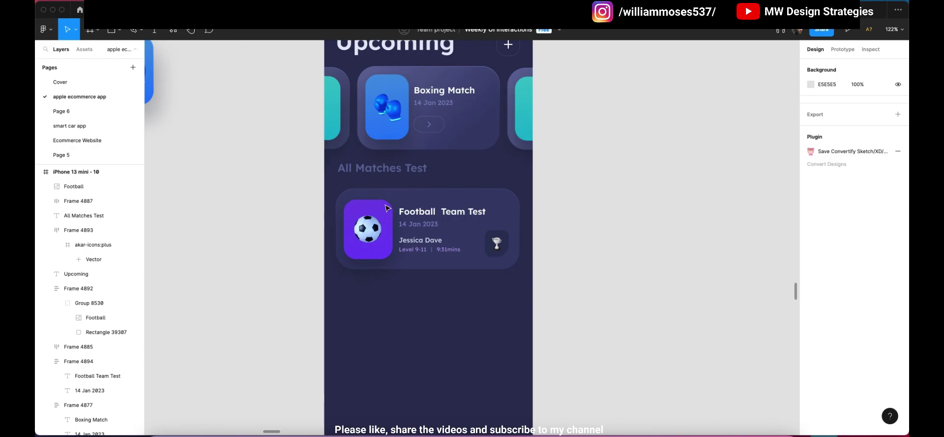
drag(266, 197, 580, 288)
click(624, 238)
scroll(321, 215, down, 1)
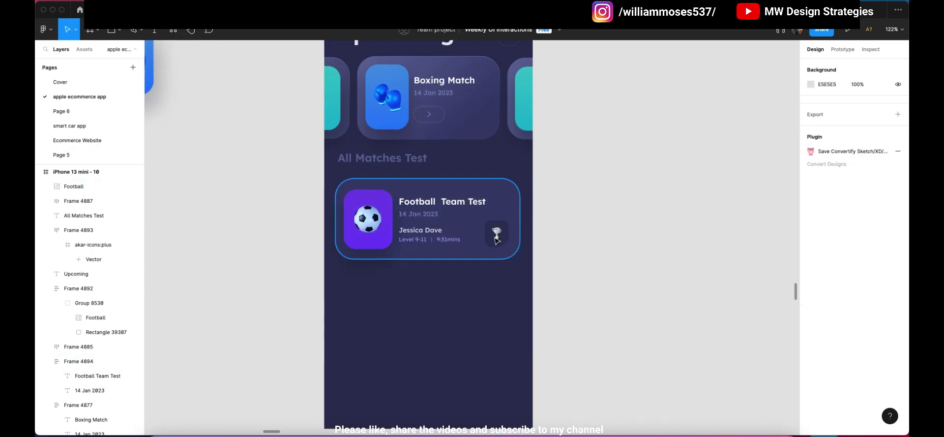
drag(264, 188, 565, 259)
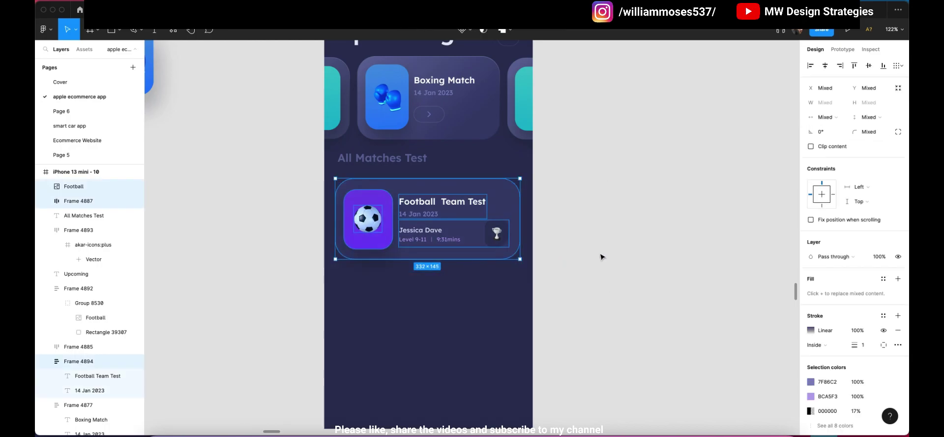
- Group the card and duplicate it twice, stacking the copies downward
key(ctrl+g)
key(ctrl+d)
key(shift+Down)
key(shift+Down)
key(shift+Down)
key(shift+Down)
key(shift+Down)
key(shift+Down)
key(shift+Down)
key(shift+Down)
key(shift+Down)
key(shift+Down)
key(shift+Down)
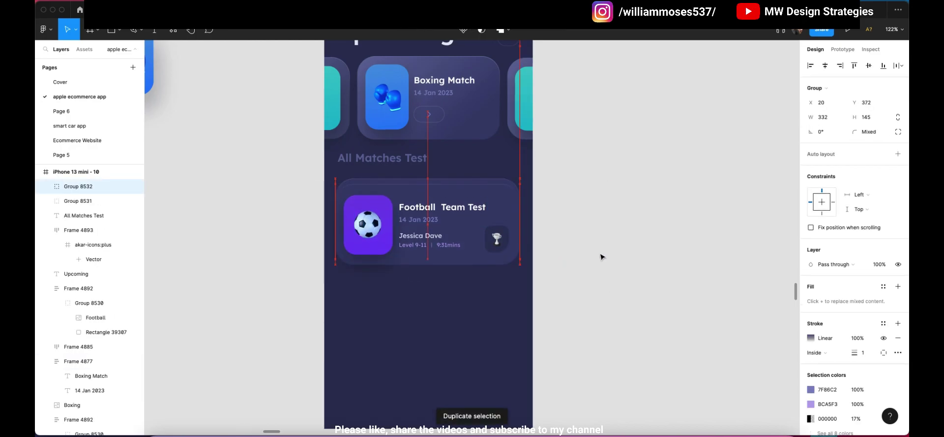
key(shift+Down)
key(shift+Down)
key(shift+Down)
key(shift+Down)
key(shift+Down)
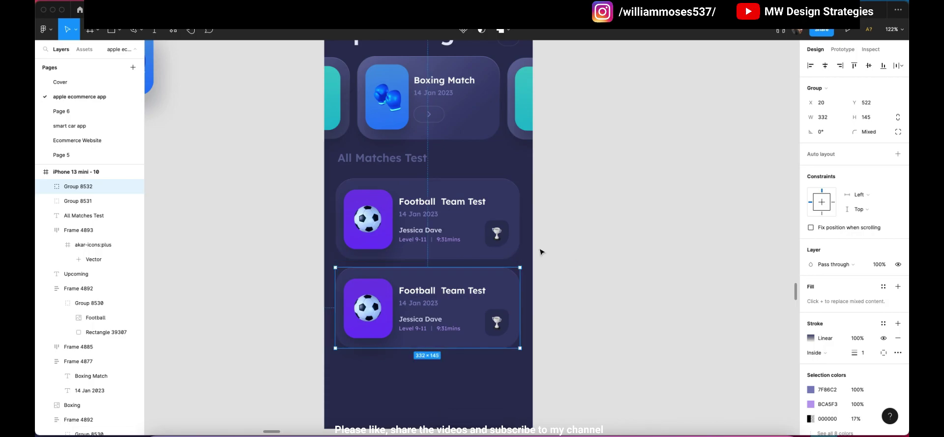
key(ctrl+d)
scroll(540, 251, down, 2)
click(633, 222)
scroll(531, 291, down, 3)
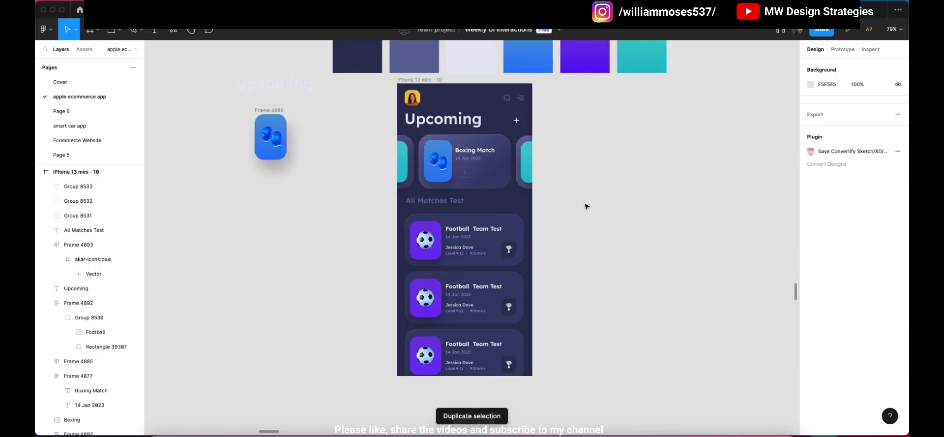
scroll(602, 216, up, 5)
scroll(548, 217, down, 3)
scroll(318, 258, up, 1)
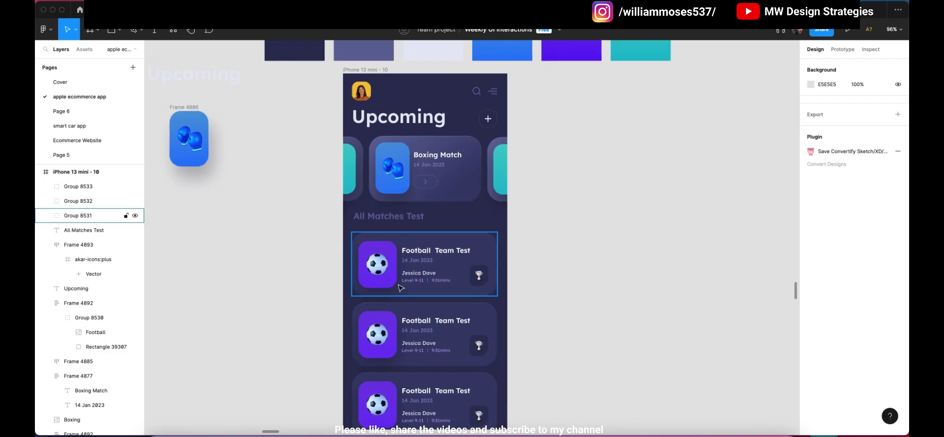
- Nudge the top Football card group to the left
click(442, 288)
scroll(381, 293, up, 3)
key(shift+Left)
key(shift+Left)
key(shift+Left)
key(shift+Left)
key(shift+Left)
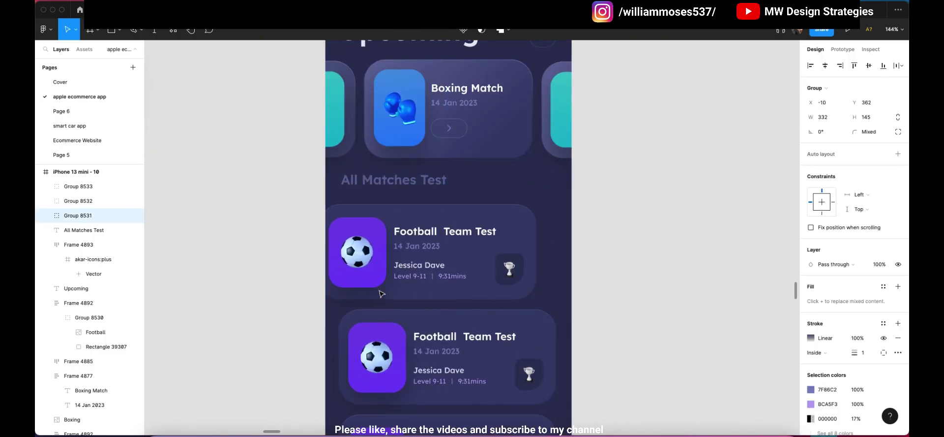
scroll(382, 293, down, 3)
scroll(459, 216, up, 2)
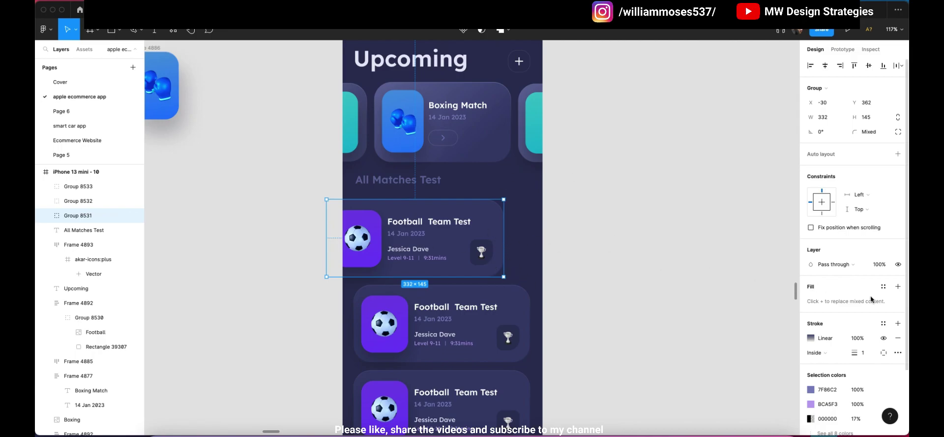
- Fill the first card's background rectangle with purple 7445E8 sampled from the canvas
scroll(835, 295, down, 3)
double_click(490, 218)
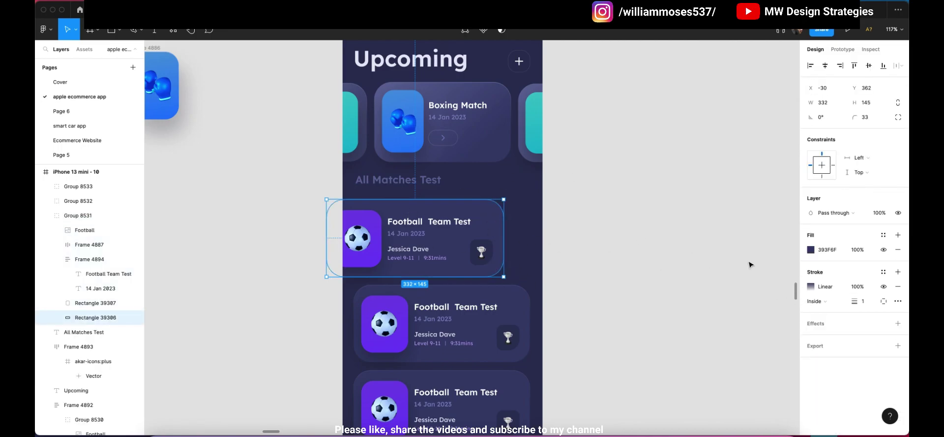
click(811, 248)
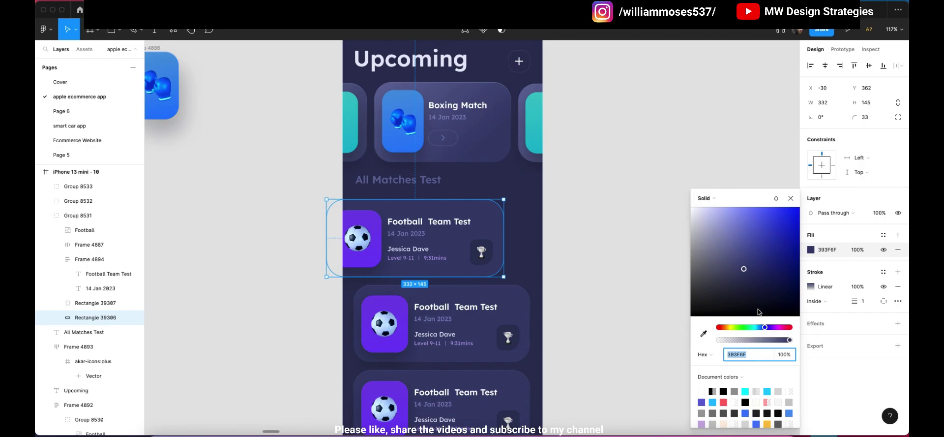
click(703, 335)
click(352, 246)
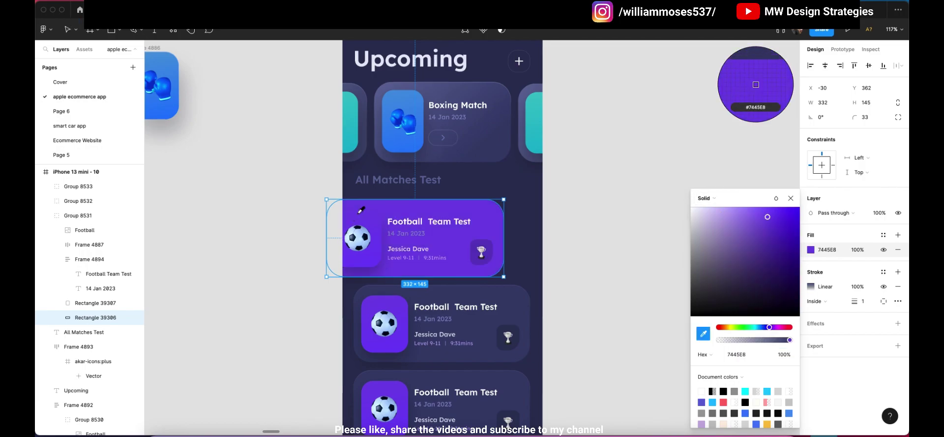
click(611, 217)
- Change the first card's ball tile from gradient to solid purple 8F62FF
click(429, 222)
click(494, 216)
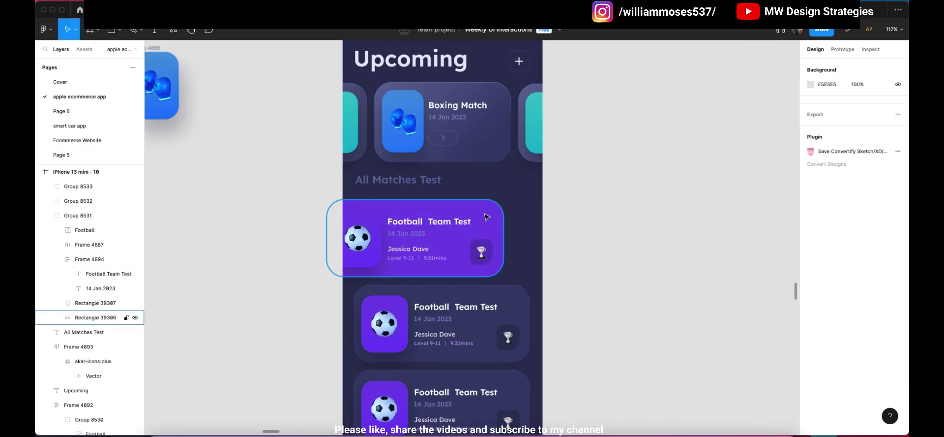
click(357, 238)
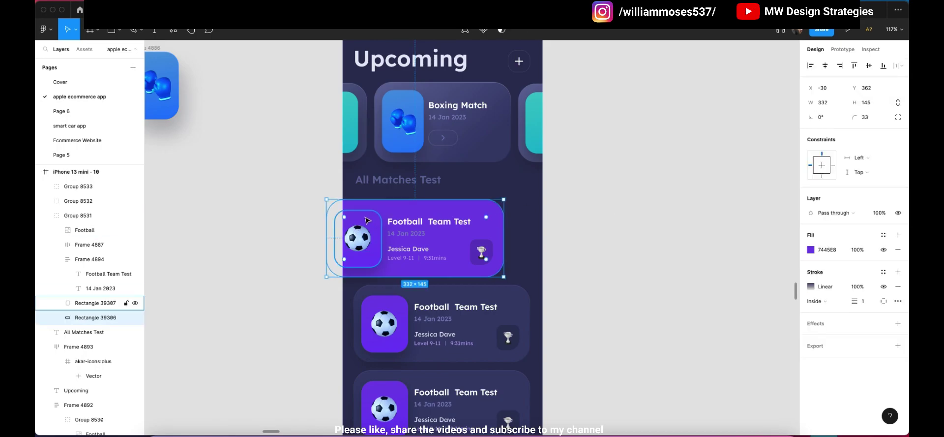
click(811, 250)
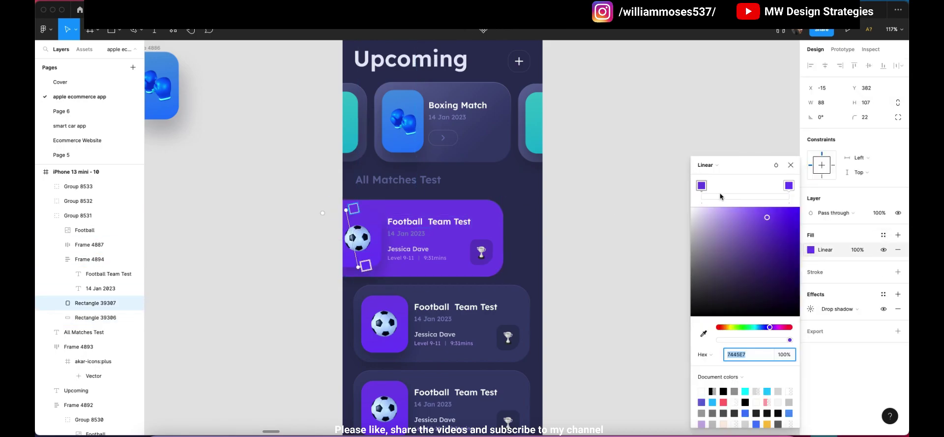
click(713, 165)
click(708, 154)
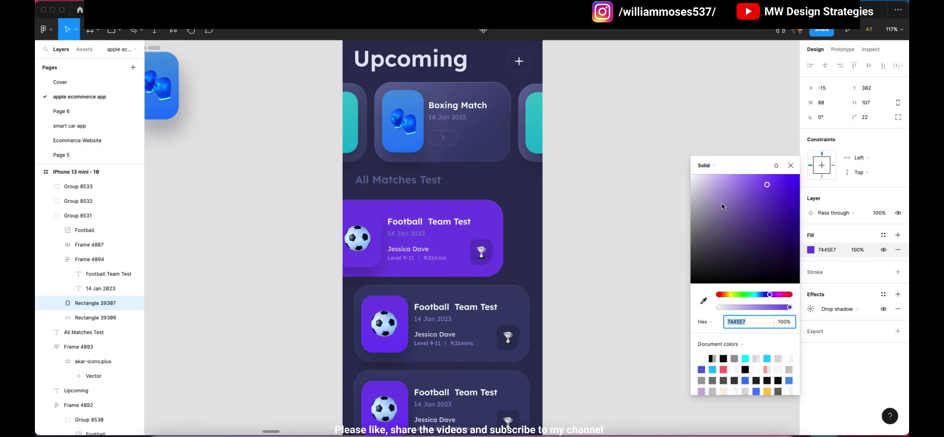
drag(735, 186, 757, 174)
- Set the second card's ball tile gradient stops to purple 6F3EF8 and the boxing icon's blue
click(659, 162)
scroll(407, 240, down, 2)
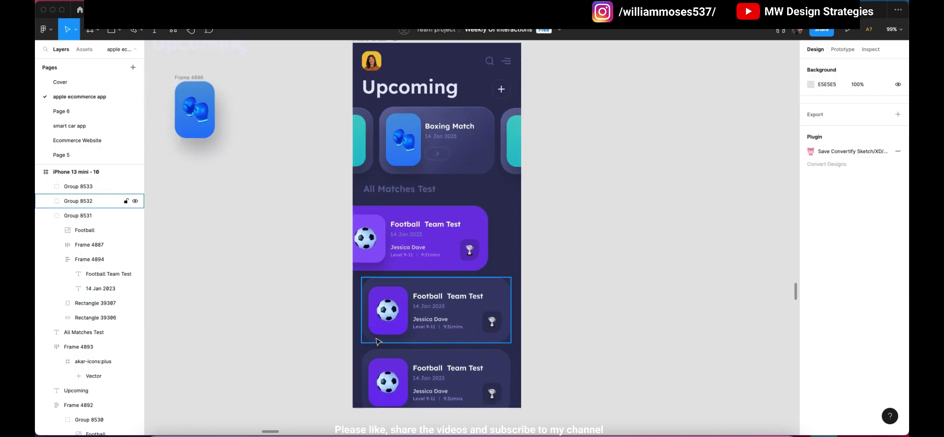
click(396, 298)
click(810, 250)
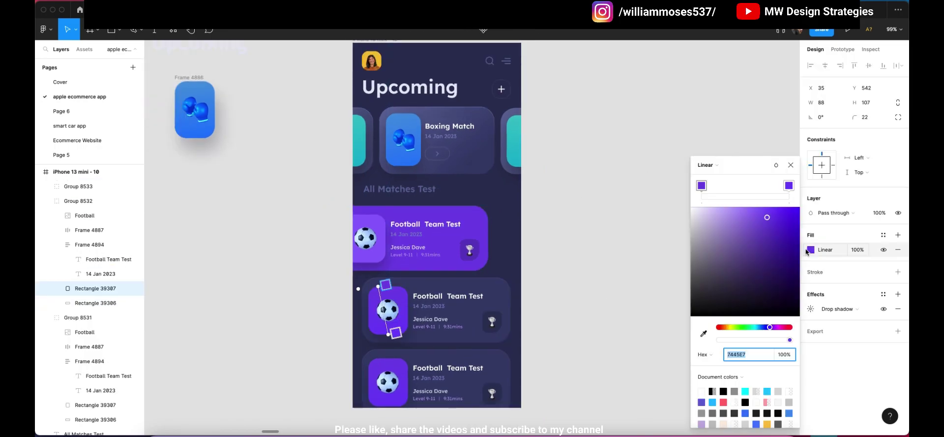
click(704, 334)
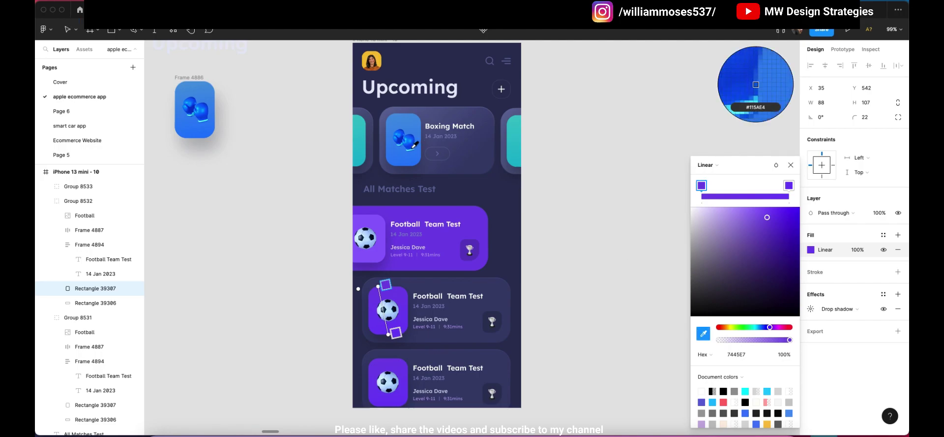
click(757, 82)
click(704, 333)
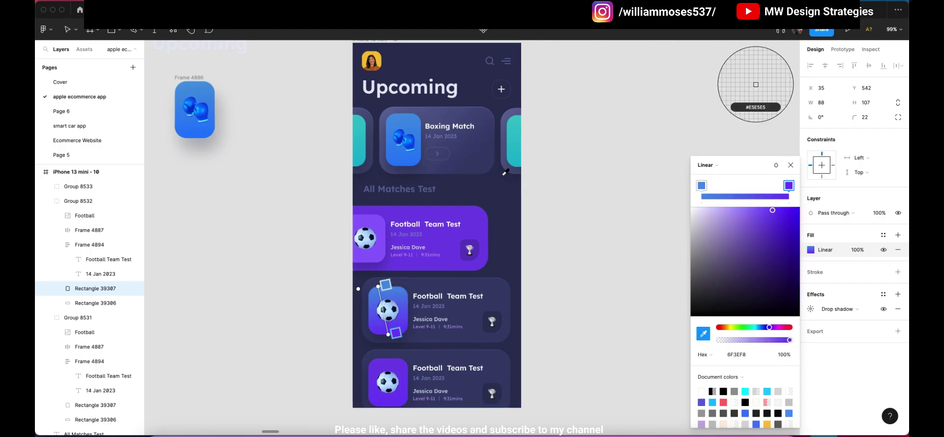
click(416, 158)
click(592, 210)
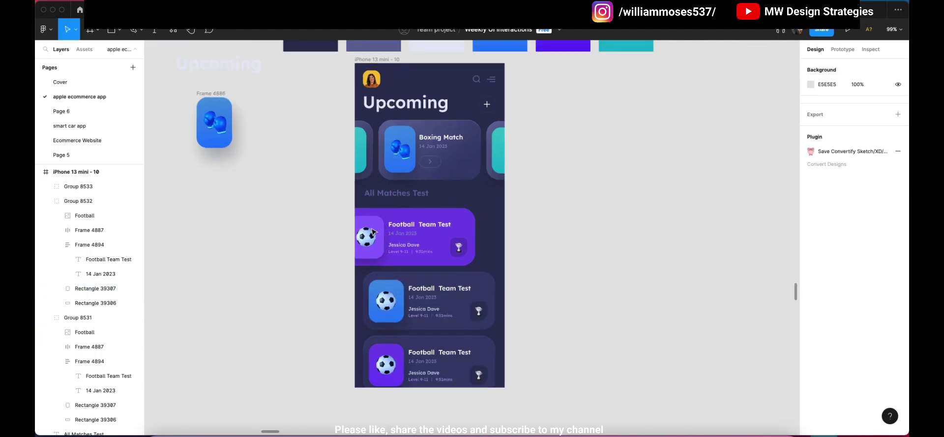
scroll(518, 223, up, 2)
scroll(475, 241, up, 1)
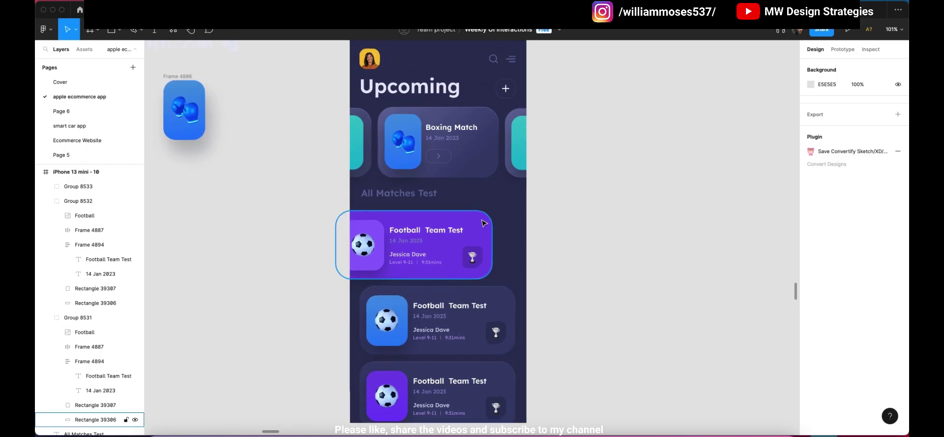
- Duplicate the first card's background rectangle and resize the copy to 186 wide on the right
click(422, 251)
key(ctrl+d)
drag(492, 251, 516, 251)
drag(335, 250, 430, 242)
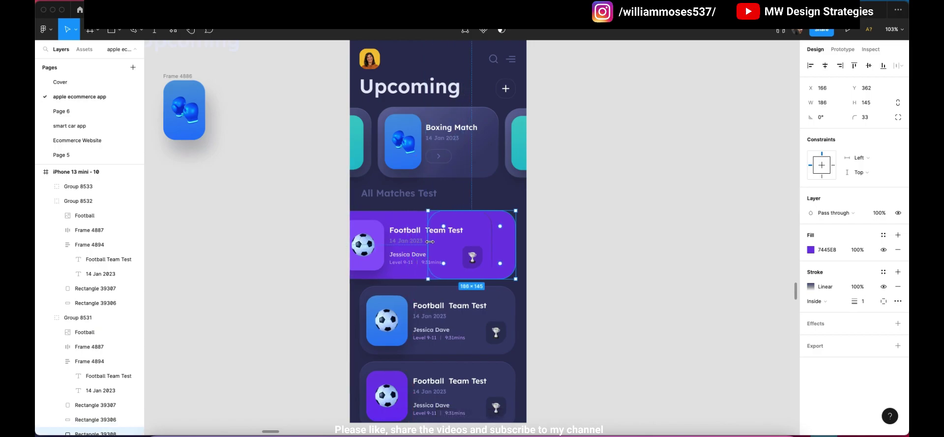
- Give the duplicate rectangle a solid red fill
click(811, 250)
click(704, 198)
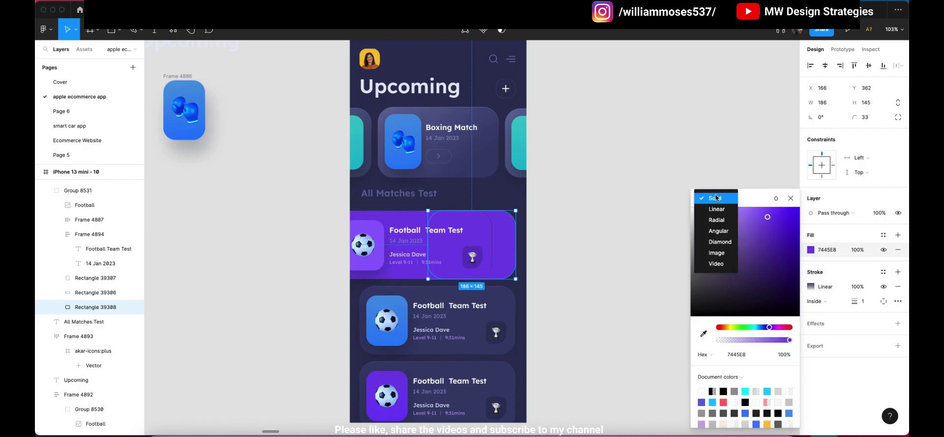
click(704, 198)
click(723, 402)
click(621, 317)
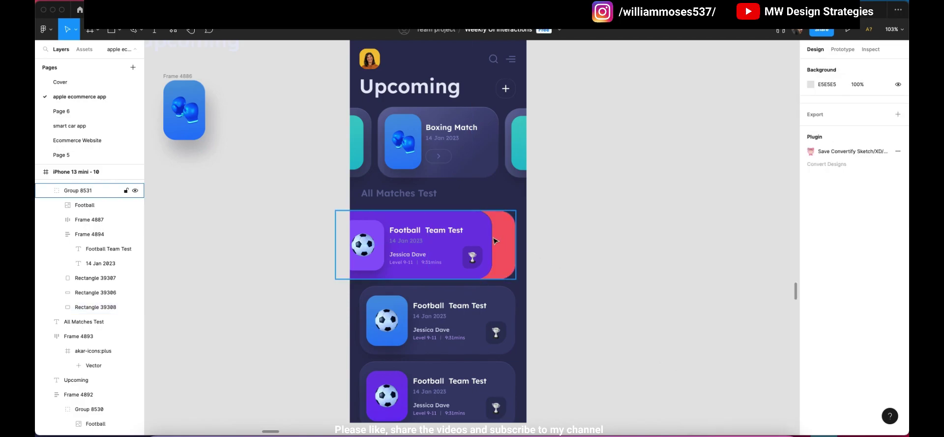
click(668, 236)
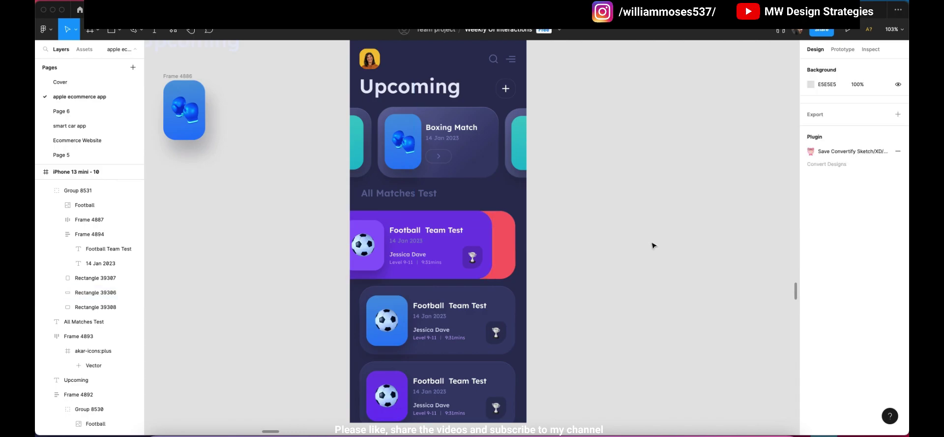
scroll(583, 203, up, 1)
- Import the fluent:delete-12-regular trash icon with the Iconify plugin
right_click(586, 222)
mouse_move(612, 299)
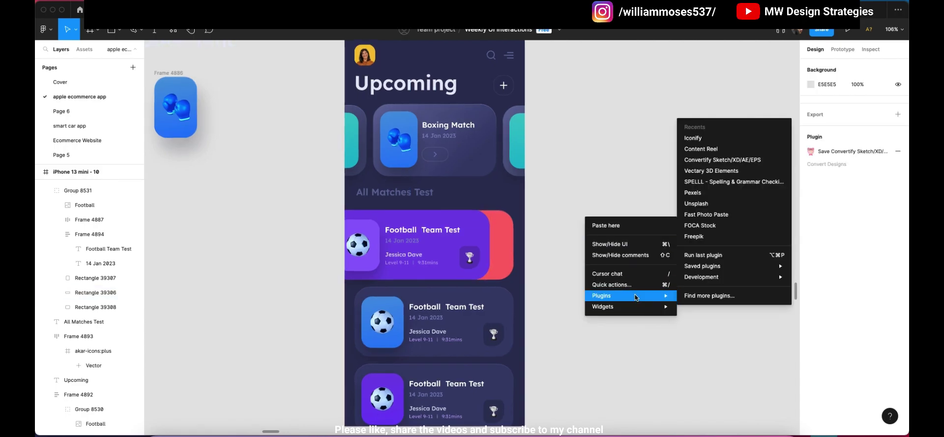
click(700, 142)
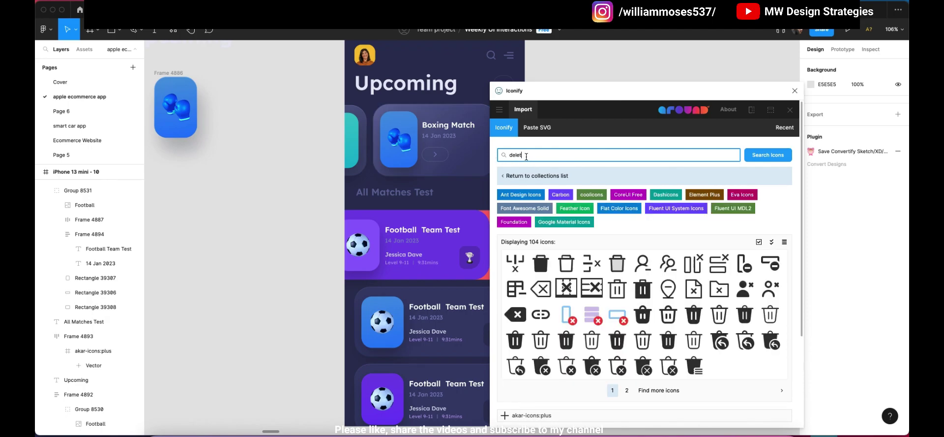
click(668, 313)
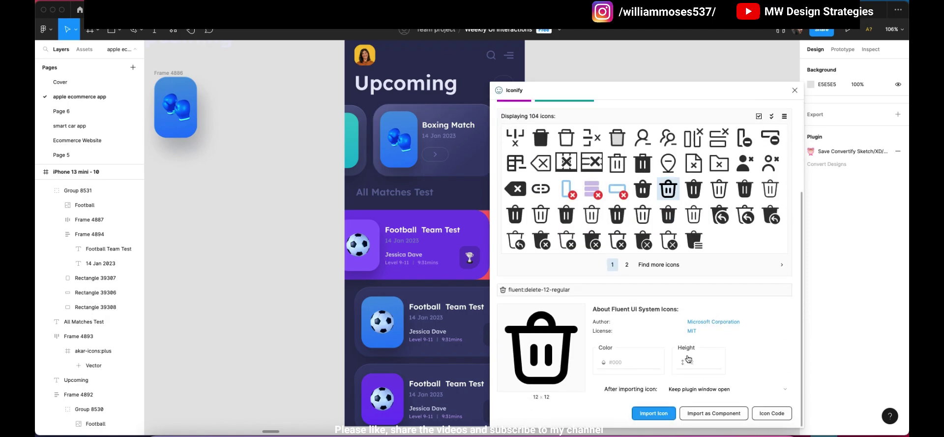
click(653, 412)
click(795, 90)
- Place the 21×21 delete icon on the red strip and colour it white
scroll(514, 231, up, 5)
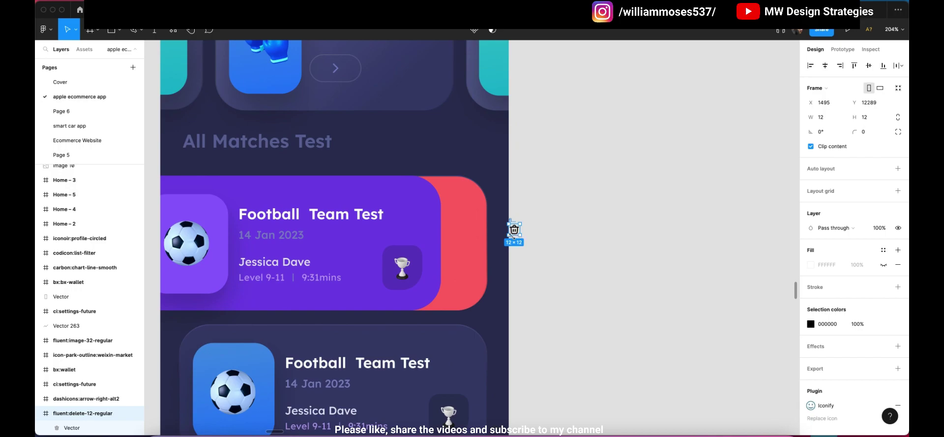
drag(515, 232, 438, 263)
scroll(467, 247, up, 5)
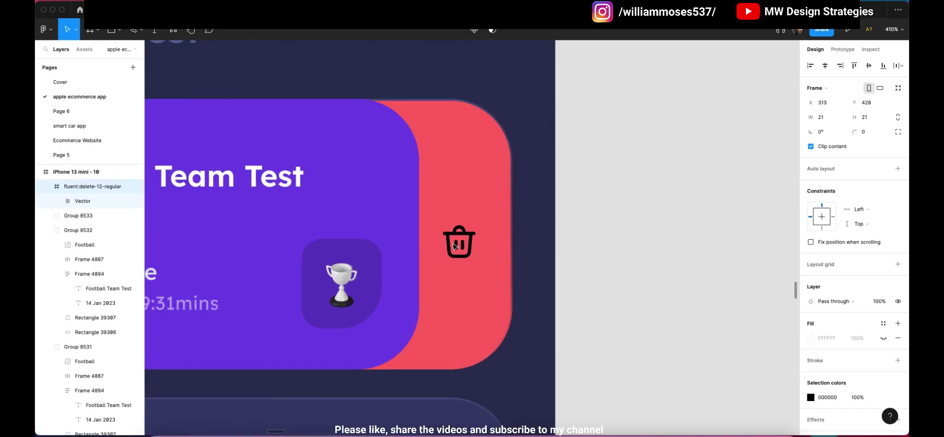
click(811, 396)
scroll(637, 220, down, 7)
click(636, 220)
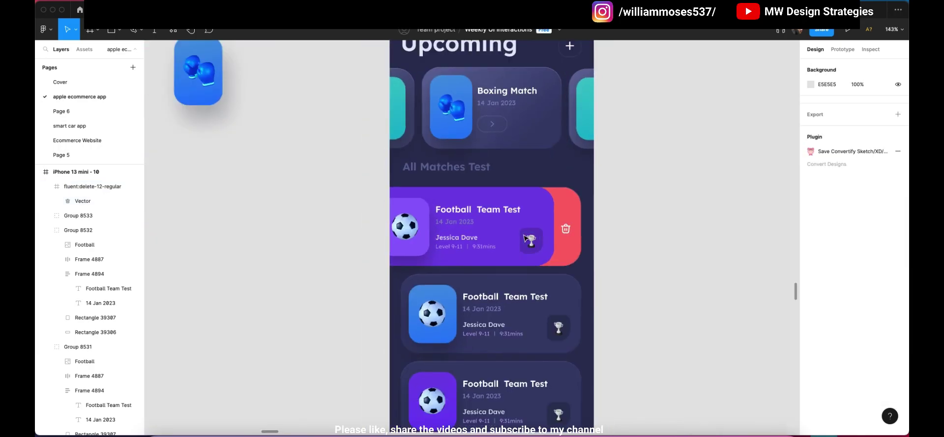
scroll(526, 239, down, 5)
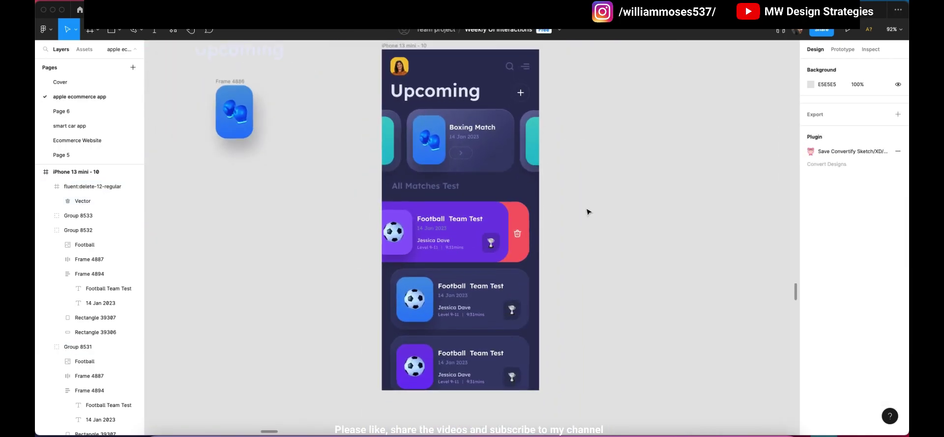
scroll(588, 211, up, 3)
scroll(383, 268, down, 1)
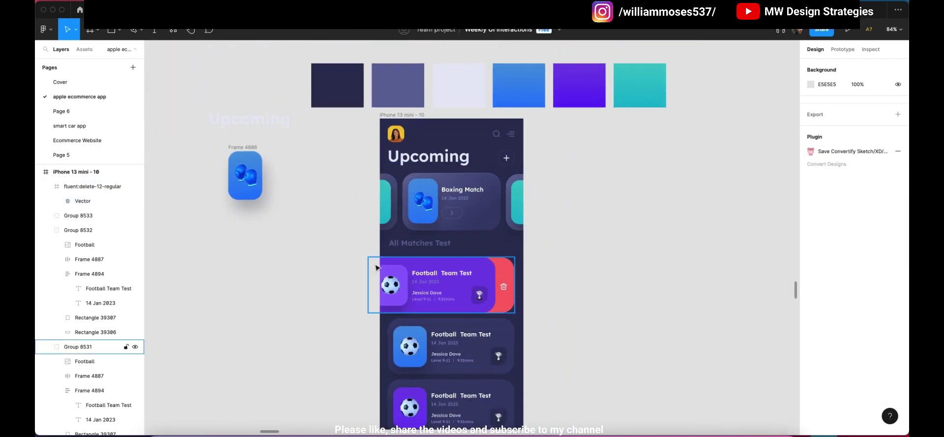
drag(351, 250, 595, 405)
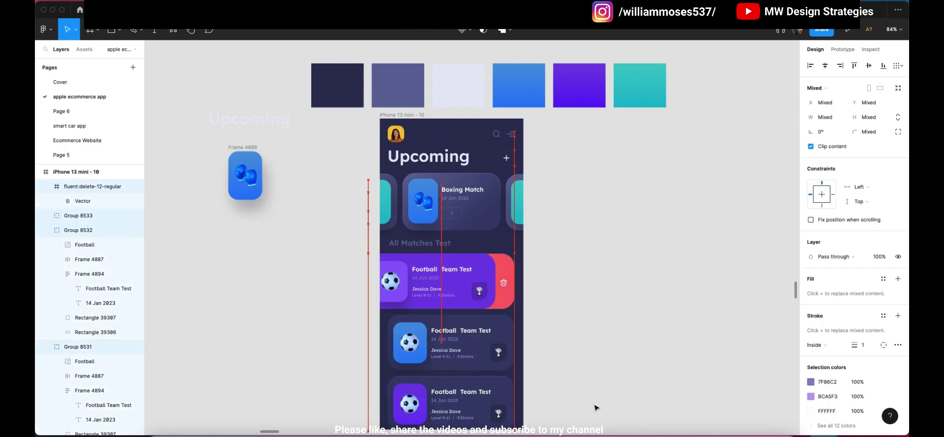
click(546, 275)
- Search Iconify for a filter icon and import it
scroll(531, 251, up, 3)
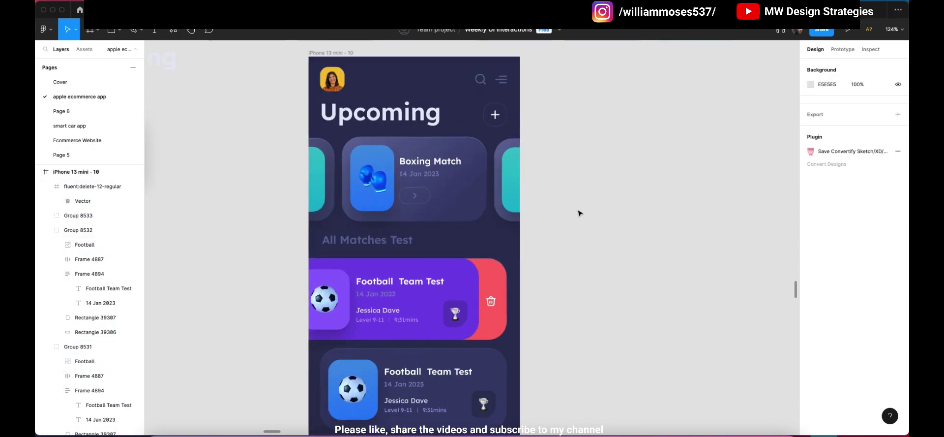
right_click(578, 213)
mouse_move(640, 270)
click(700, 131)
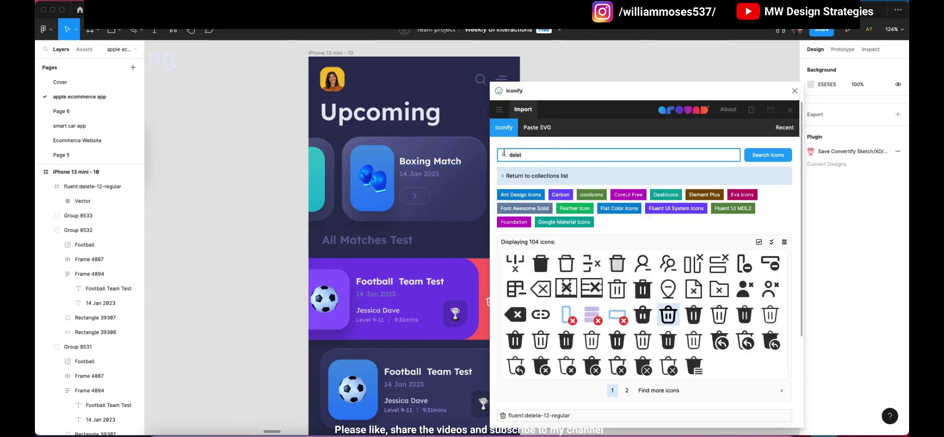
text(er)
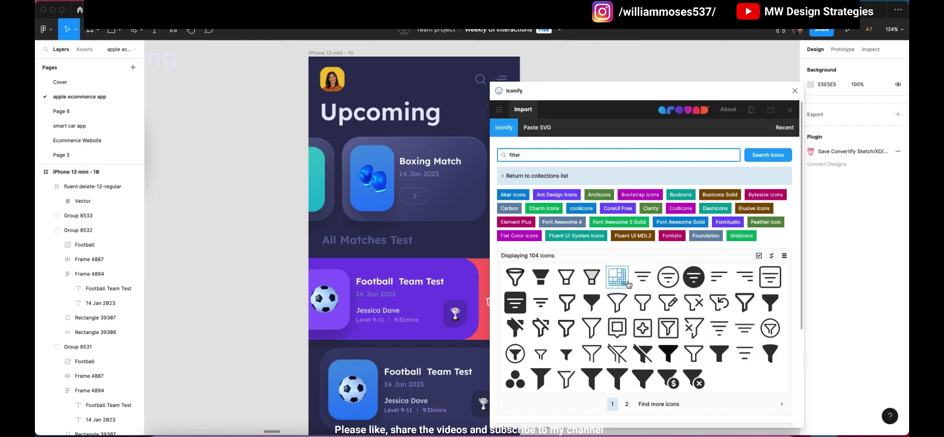
click(643, 276)
scroll(639, 275, down, 5)
click(654, 411)
click(795, 90)
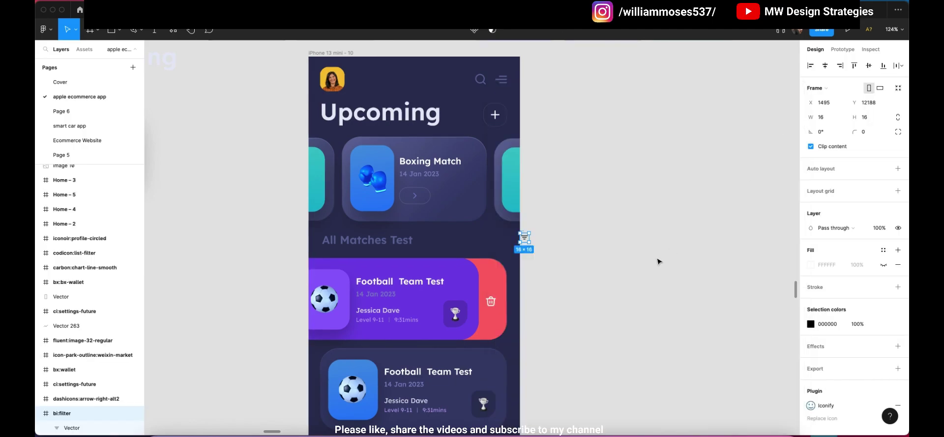
- Move the filter icon beside All Matches Test and recolour it 626A9D
drag(525, 237, 488, 241)
scroll(497, 243, up, 5)
scroll(479, 227, down, 5)
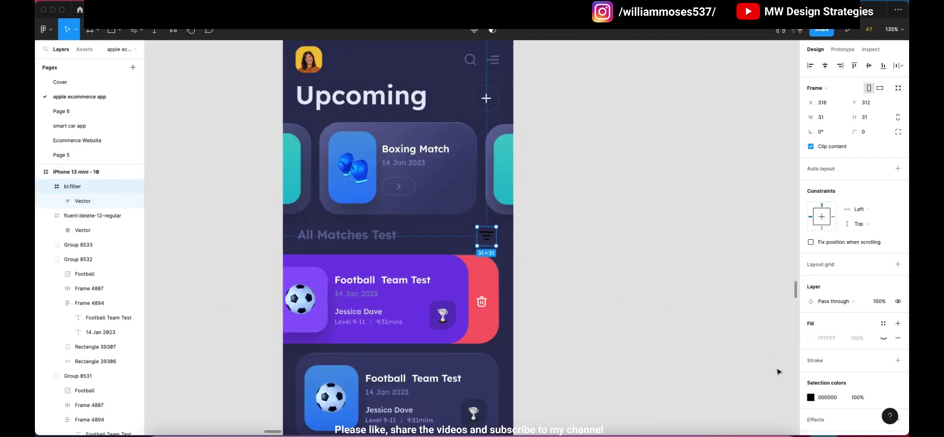
click(811, 397)
click(704, 333)
scroll(605, 301, up, 3)
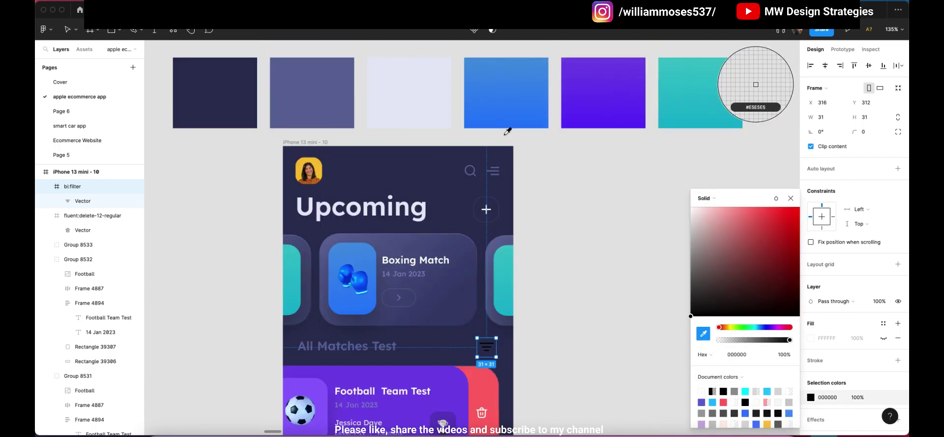
click(335, 101)
scroll(543, 180, down, 3)
scroll(516, 246, up, 5)
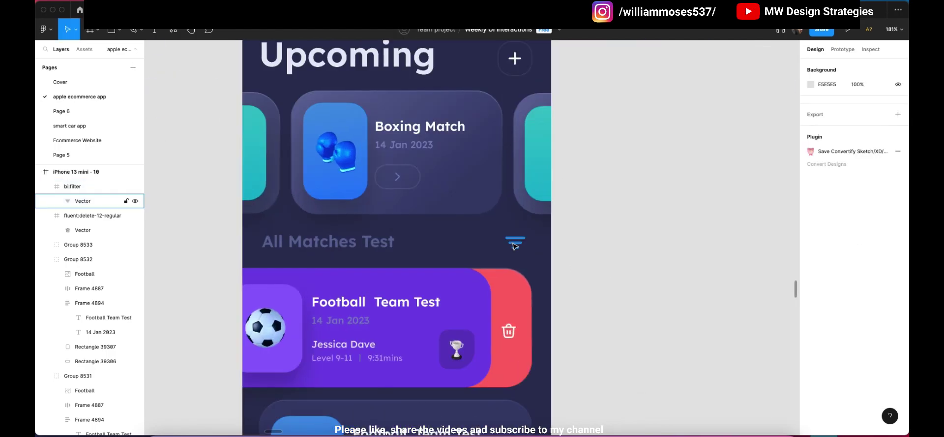
- Shrink the filter icon to 28×28
drag(517, 256, 512, 236)
scroll(515, 244, down, 3)
key(shift+1)
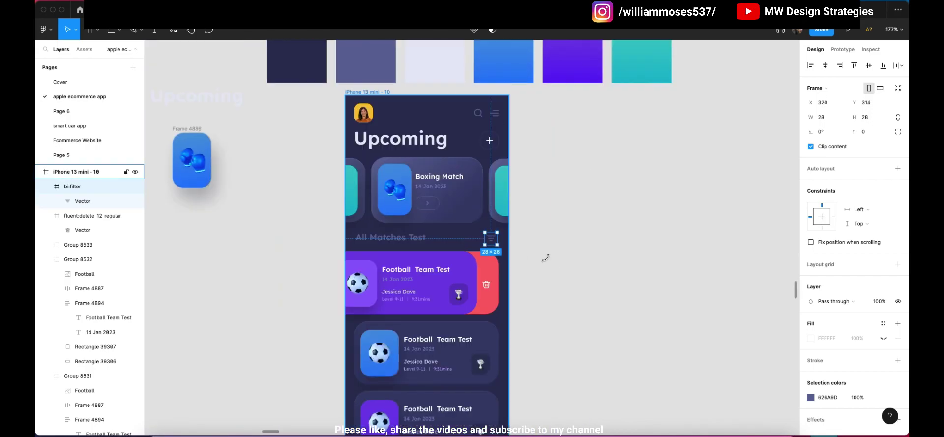
click(529, 257)
scroll(567, 218, down, 3)
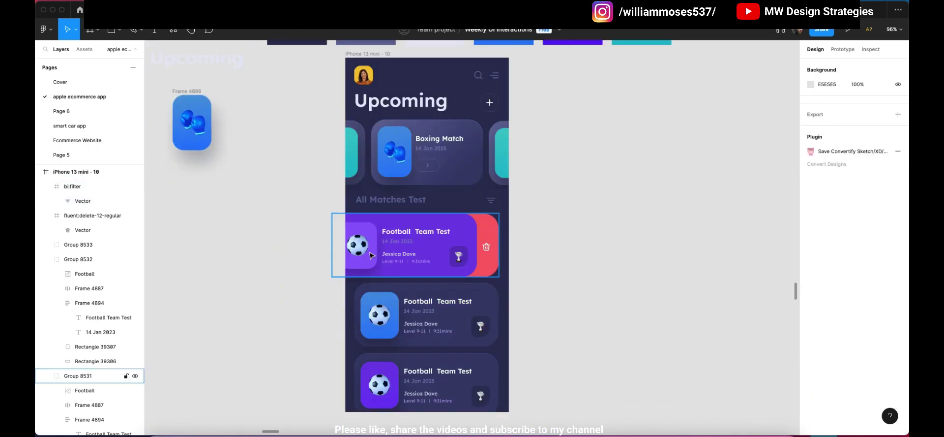
- Duplicate the Upcoming phone frame to the right and delete its body content
click(367, 63)
drag(366, 63, 544, 63)
scroll(544, 148, right, 3)
drag(625, 100, 450, 370)
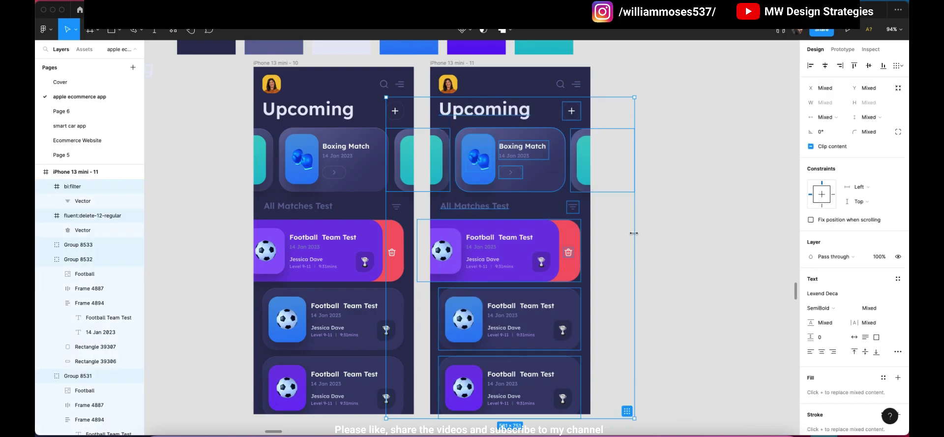
drag(700, 128, 434, 413)
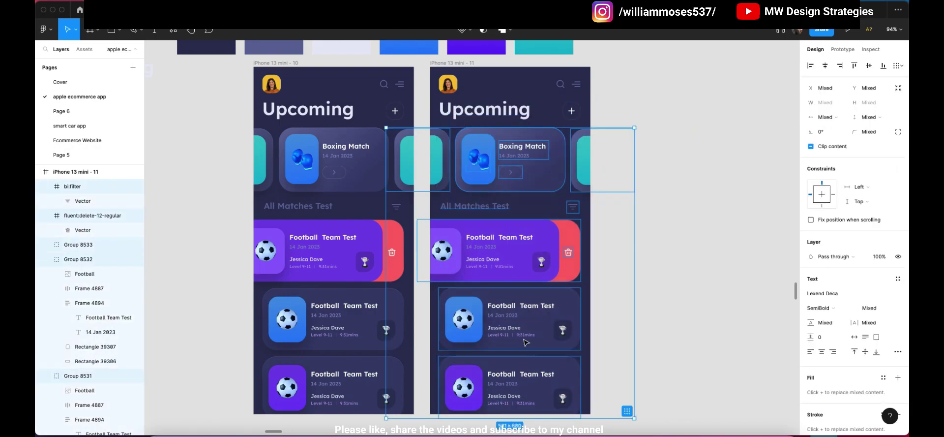
key(Delete)
- Remove the avatar and menu icon from the copied screen's header
scroll(499, 210, up, 3)
drag(624, 154, 450, 161)
key(Escape)
click(450, 162)
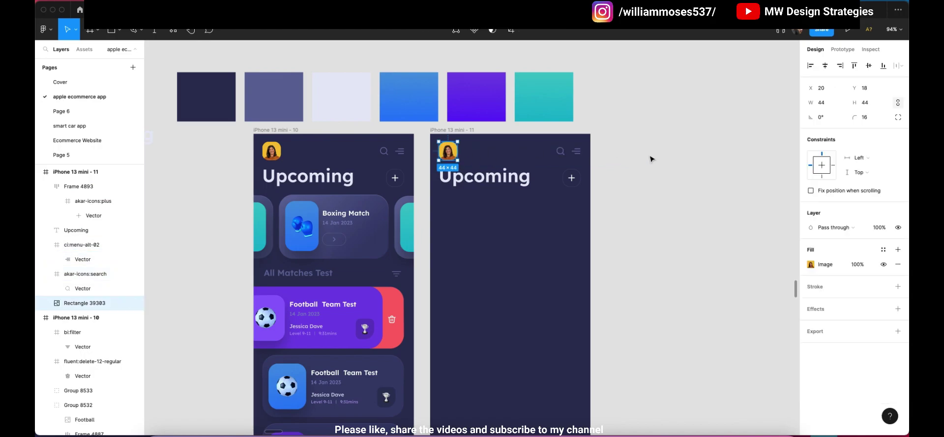
key(Delete)
click(574, 154)
key(Delete)
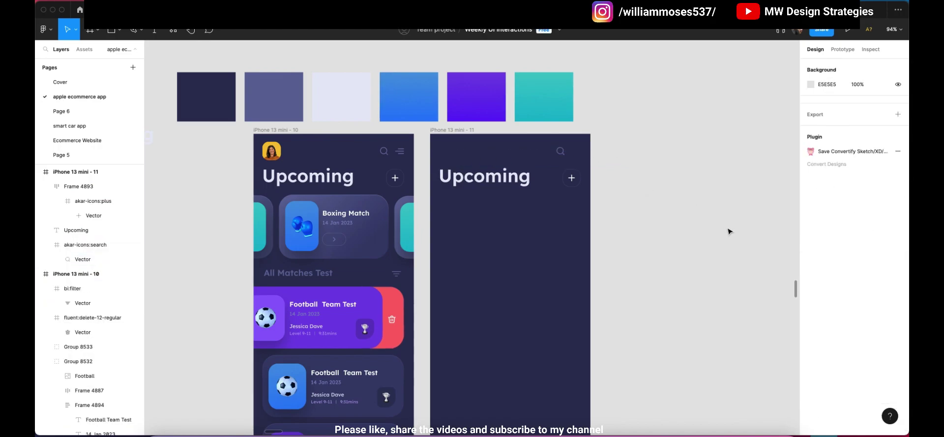
- Import a back-arrow icon from the Iconify plugin and place it at the second screen's top-left
right_click(659, 213)
mouse_move(688, 290)
click(762, 132)
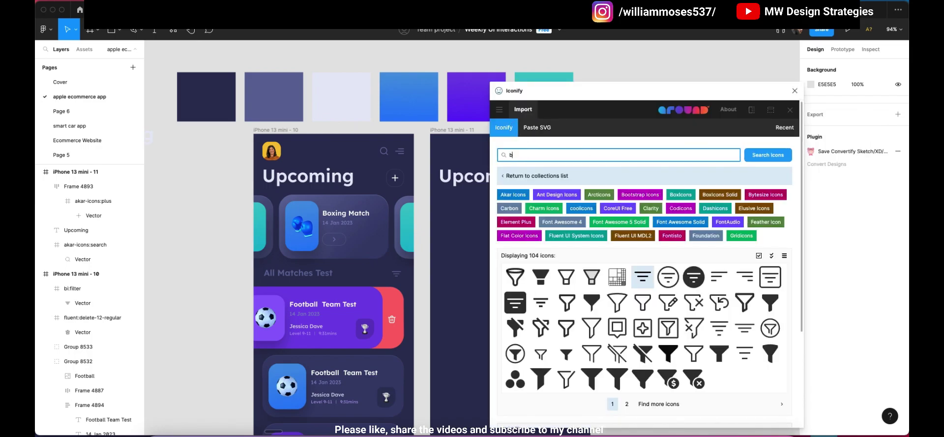
key(Return)
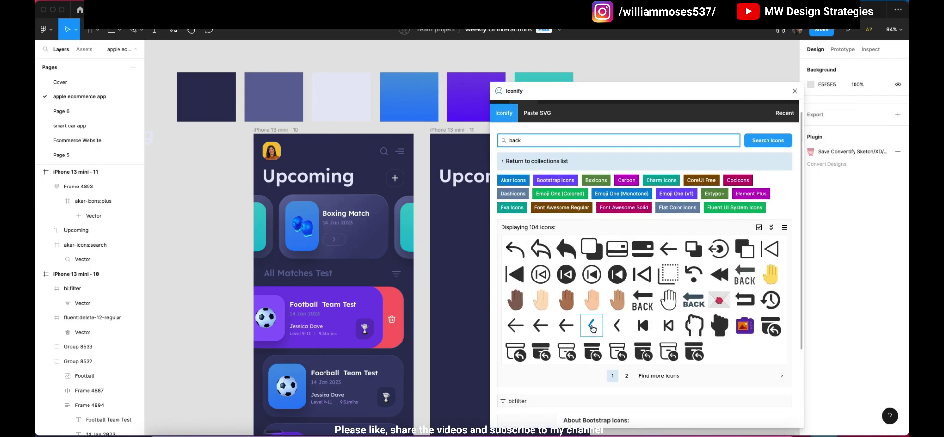
click(592, 326)
scroll(682, 359, down, 1)
click(654, 412)
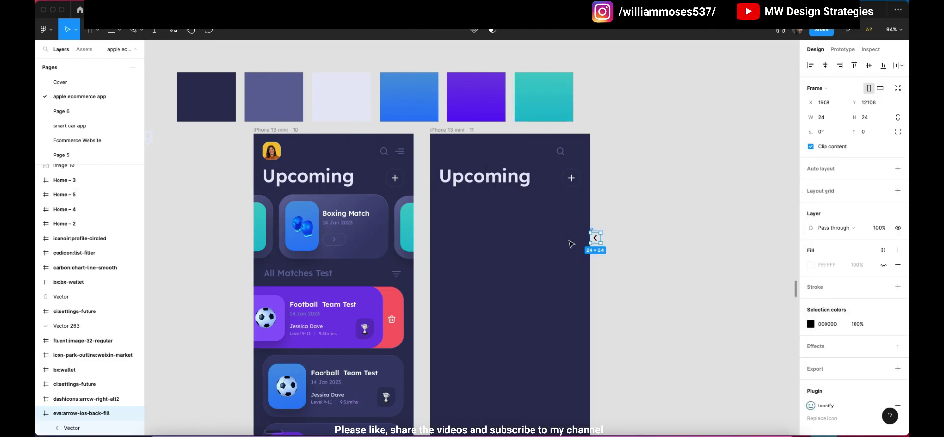
drag(596, 243, 446, 160)
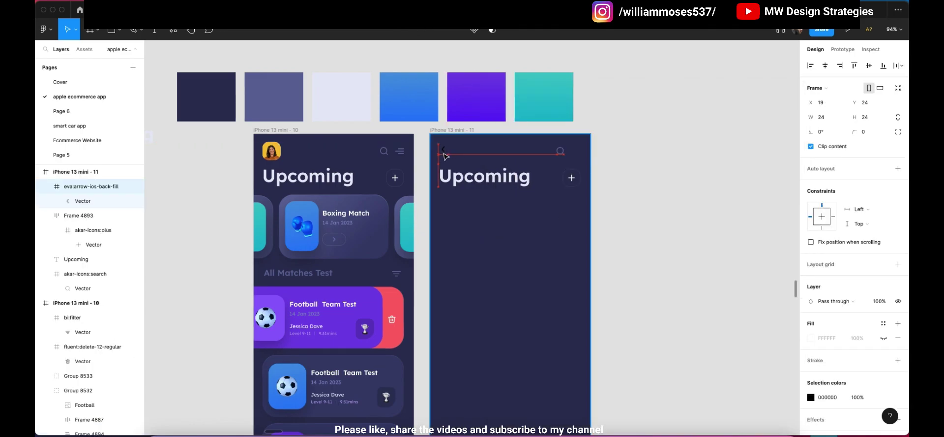
- Resize the back arrow to about 30×30 and eyedrop the muted swatch colour for it
scroll(454, 155, up, 3)
drag(416, 131, 414, 139)
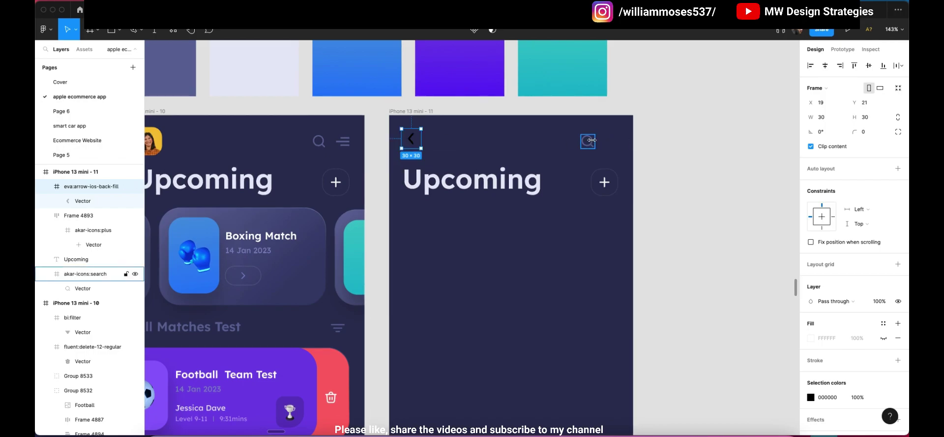
shift+click(593, 143)
key(Escape)
click(411, 138)
scroll(811, 357, down, 2)
scroll(810, 357, down, 1)
click(811, 304)
click(703, 333)
scroll(207, 254, up, 5)
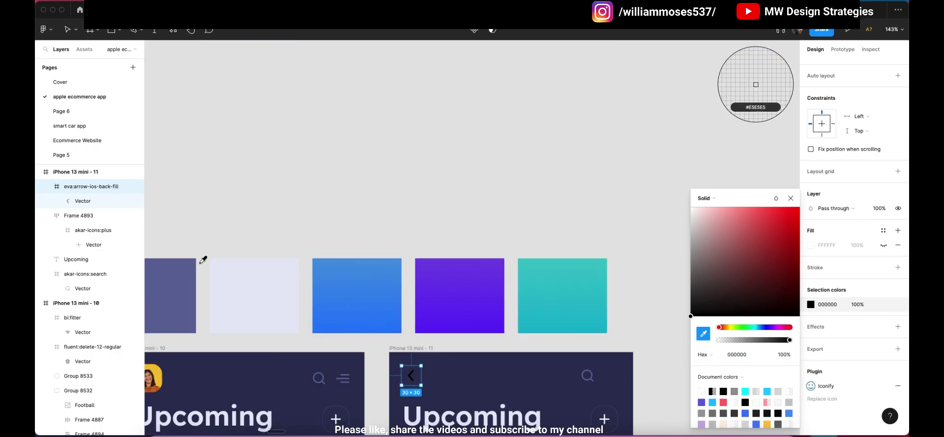
key(Escape)
scroll(312, 179, down, 5)
key(Escape)
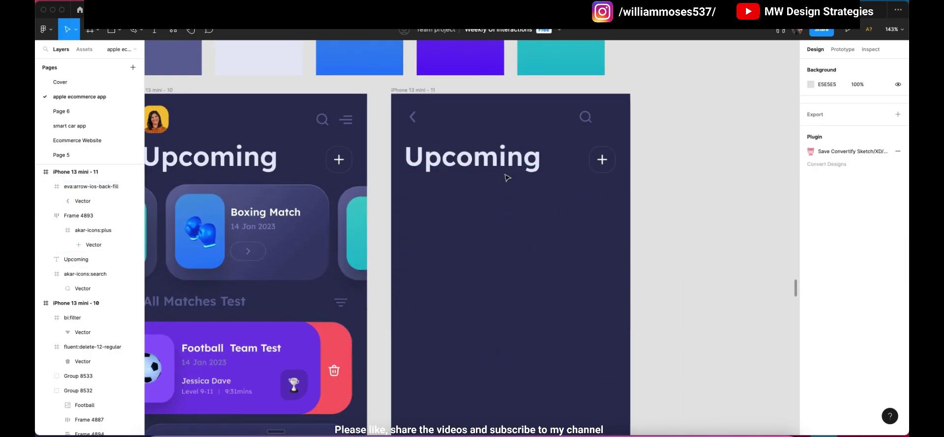
- Retype the second screen's Upcoming title as 'Analysis'
click(540, 162)
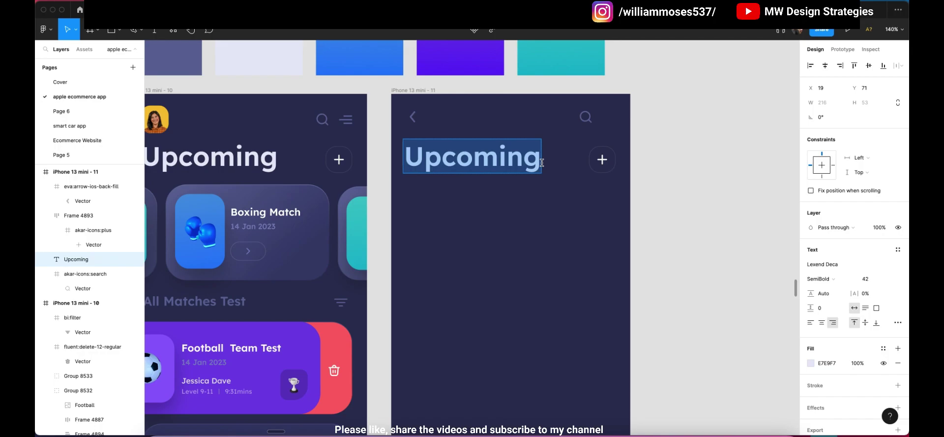
text(aNAY)
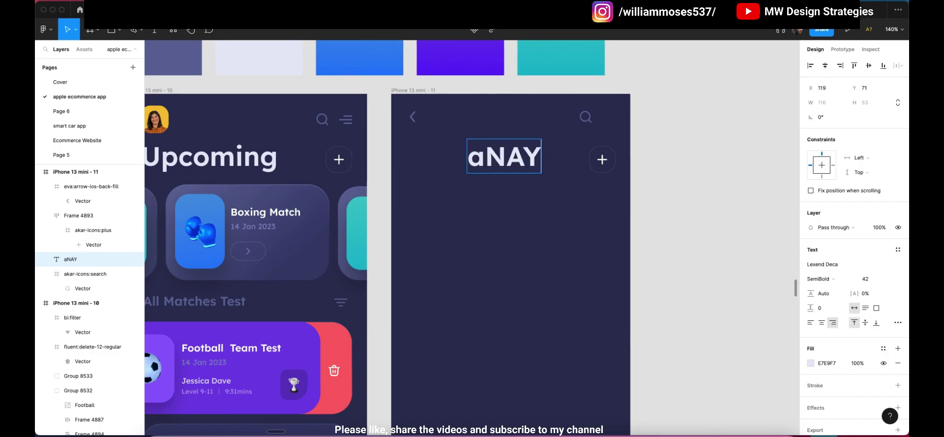
key(BackSpace)
key(BackSpace)
key(BackSpace)
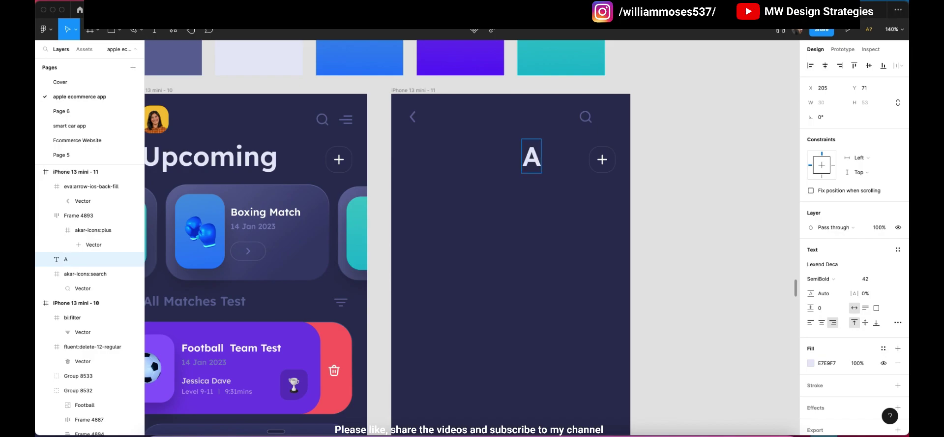
text(nalysis)
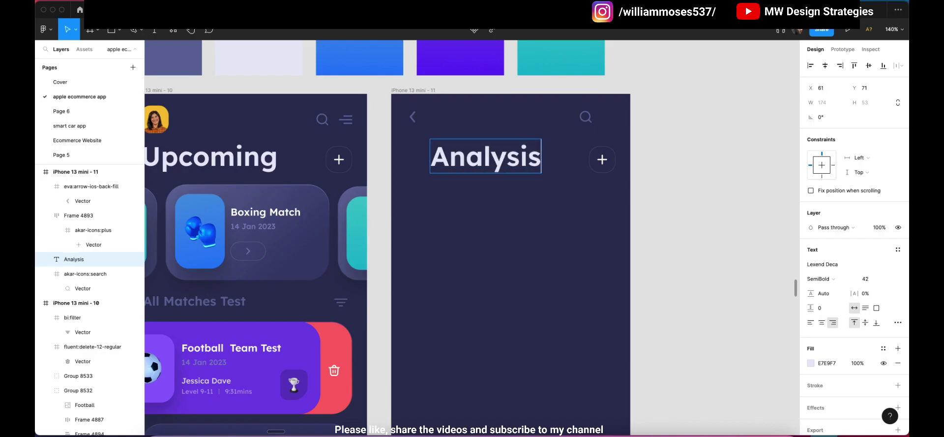
click(454, 228)
- Set the Analysis title to font size 52 and align it with the left margin
scroll(454, 228, down, 5)
drag(474, 189, 470, 190)
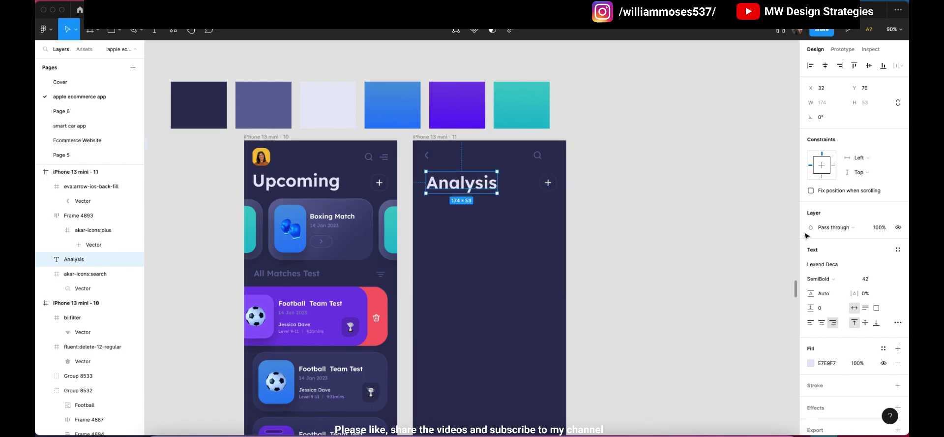
text(52)
key(Return)
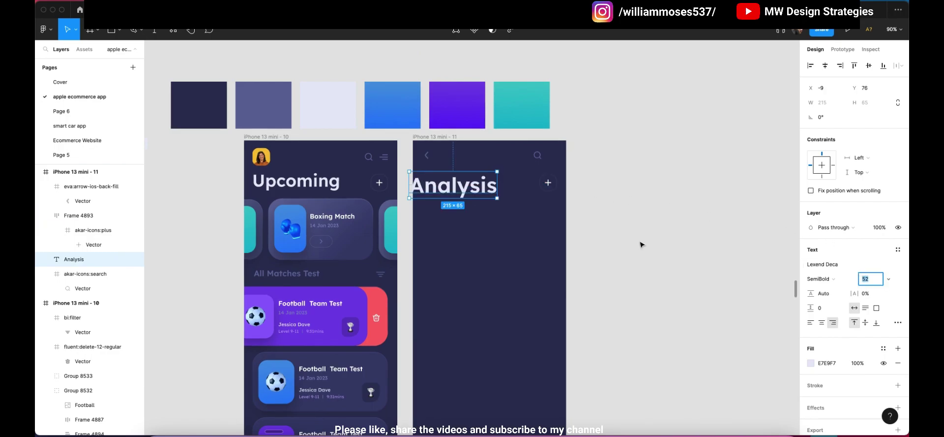
scroll(522, 207, up, 3)
drag(443, 179, 459, 179)
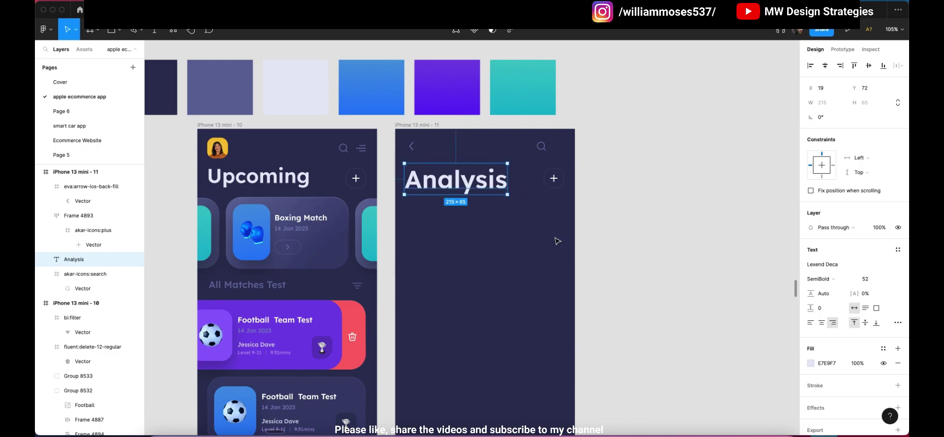
click(582, 233)
scroll(596, 233, down, 1)
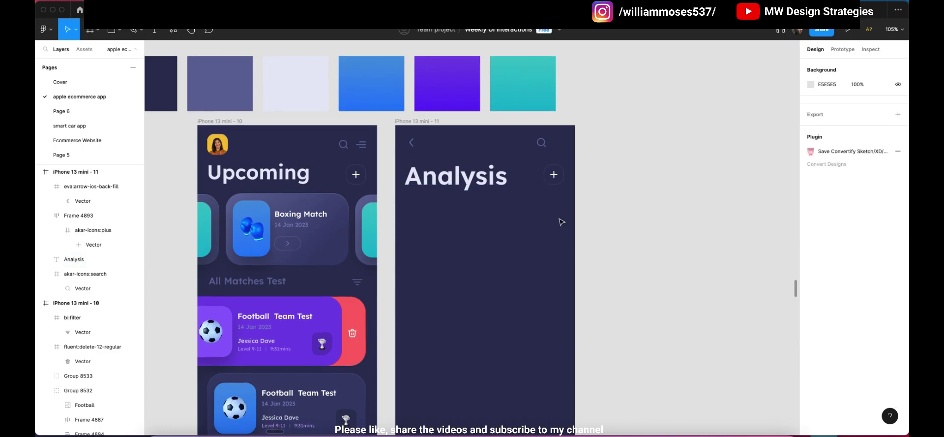
scroll(464, 158, up, 2)
click(505, 182)
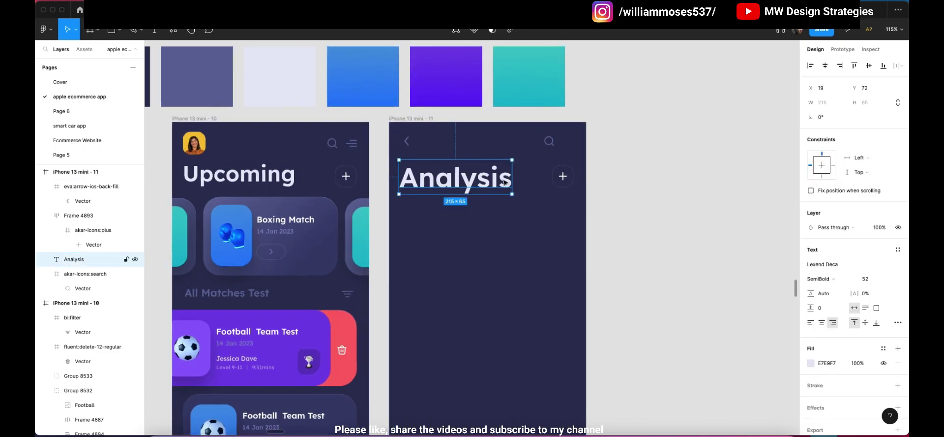
click(618, 193)
- Copy the All Matches Test label above Analysis at size 16 and rename it 'Performance'
drag(258, 298, 476, 162)
click(878, 281)
text(16)
key(Return)
double_click(470, 165)
text(Performance)
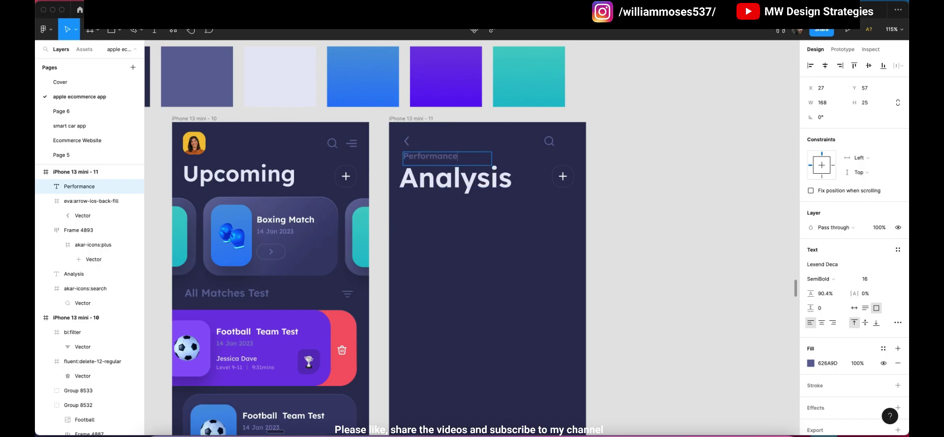
- Align Performance and Analysis at X 20 and wrap both in an auto layout
shift+click(455, 178)
drag(453, 165, 442, 163)
key(shift+Right)
key(shift+Right)
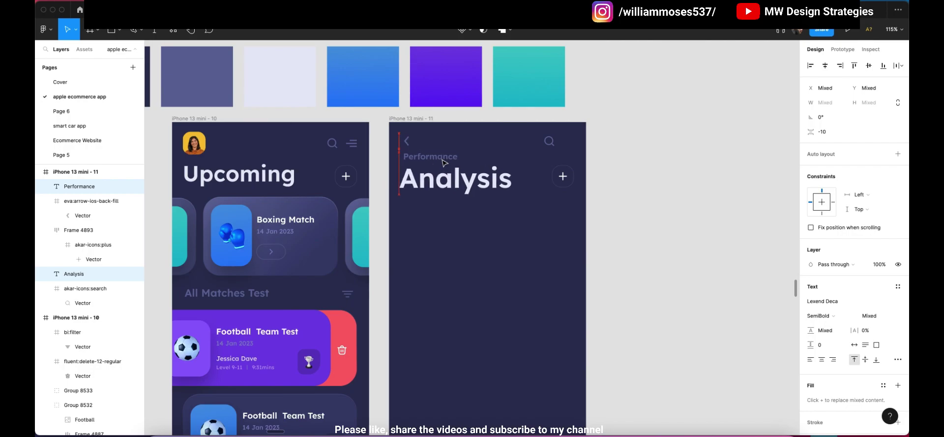
key(shift+Down)
key(shift+Down)
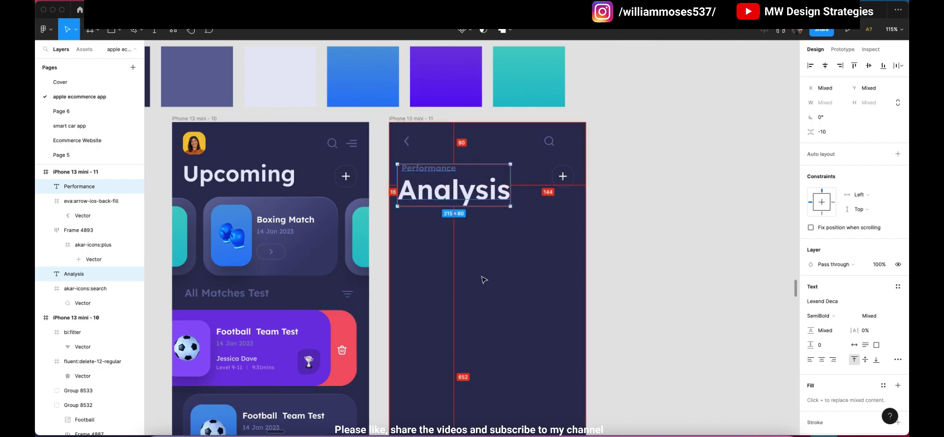
key(Right)
key(Right)
key(Right)
key(Right)
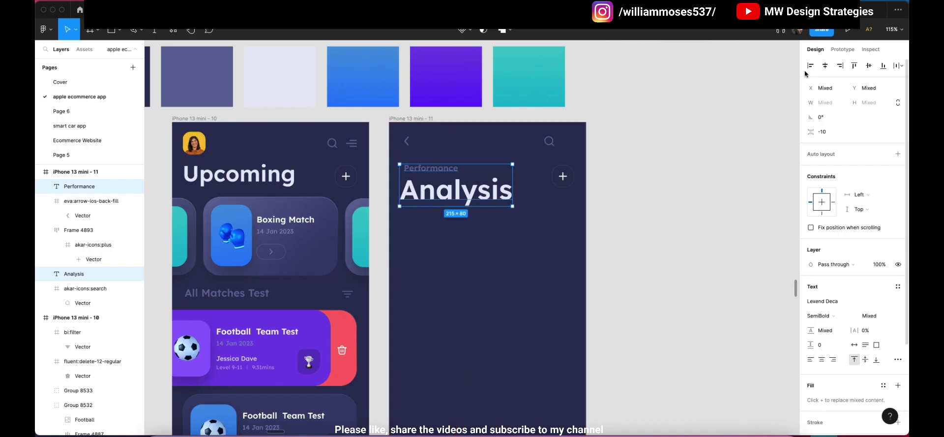
click(716, 170)
click(456, 196)
shift+click(427, 168)
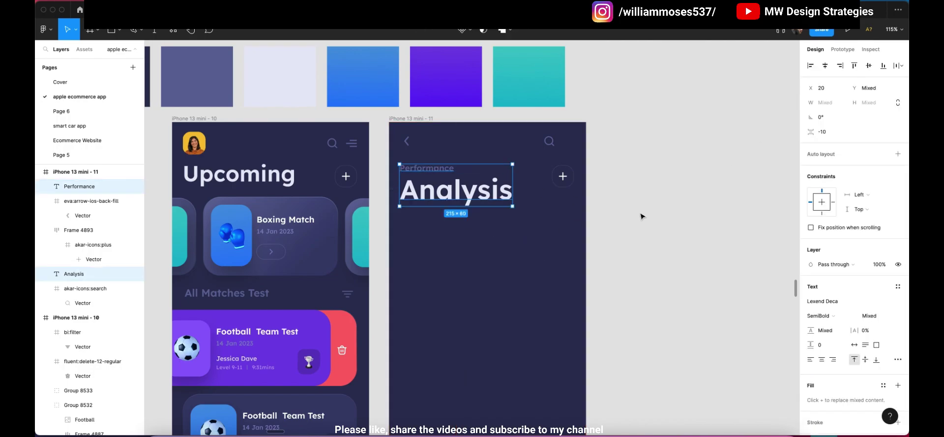
key(shift+a)
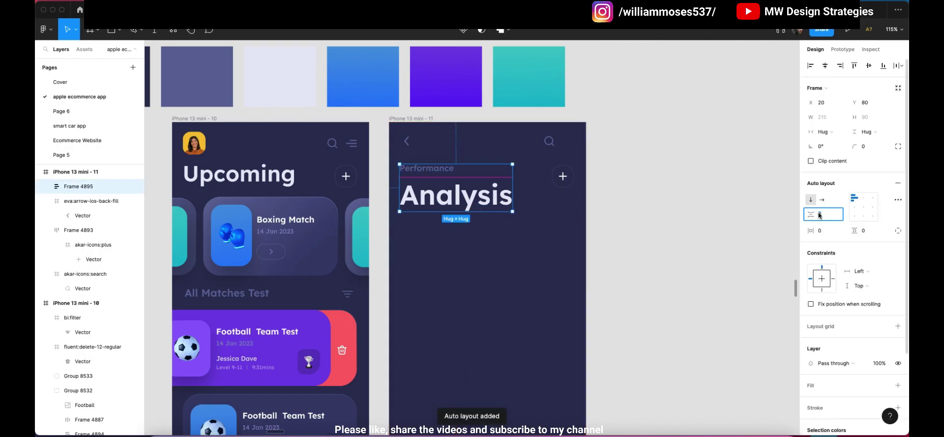
- Set the heading auto layout spacing to -10, then adjust it to -5
text(-10)
key(Return)
click(698, 222)
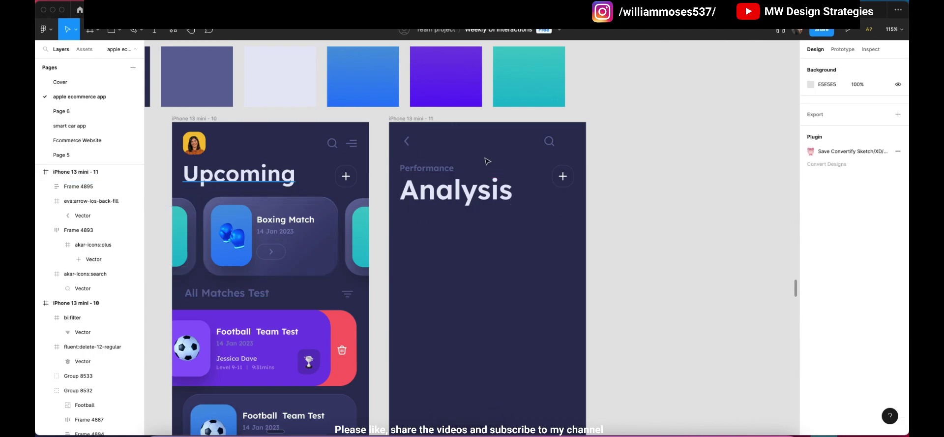
scroll(468, 265, down, 1)
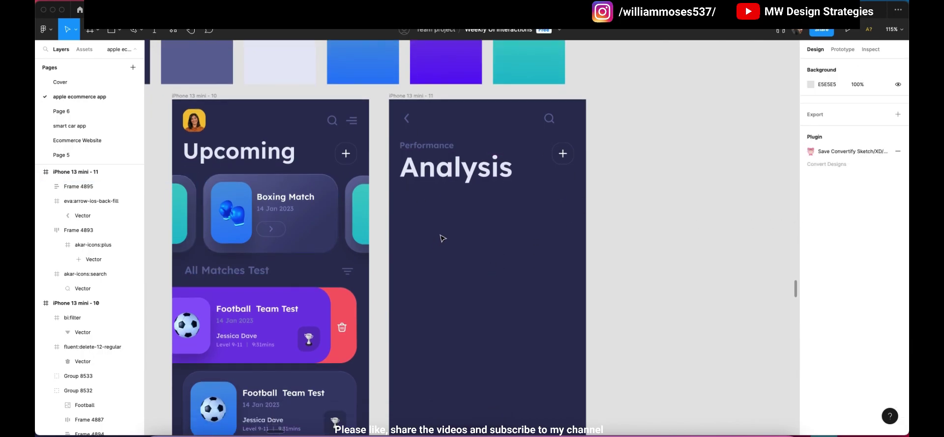
scroll(453, 217, down, 1)
scroll(453, 217, down, 1)
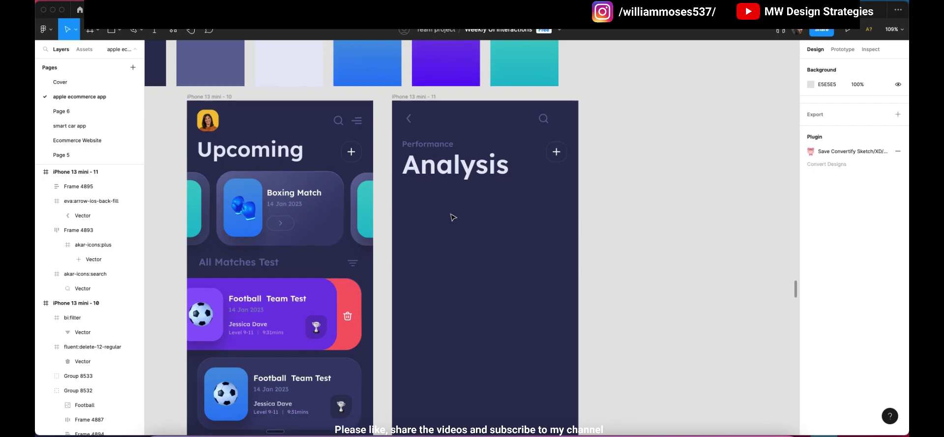
click(355, 273)
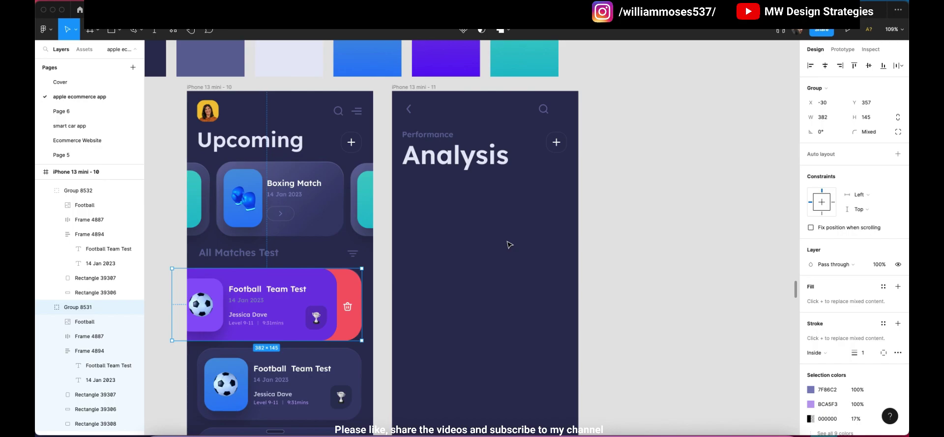
click(451, 152)
click(440, 140)
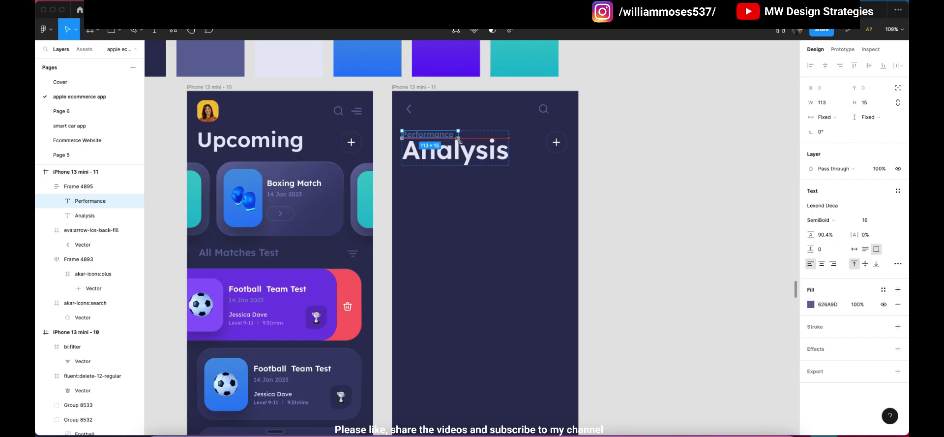
key(Escape)
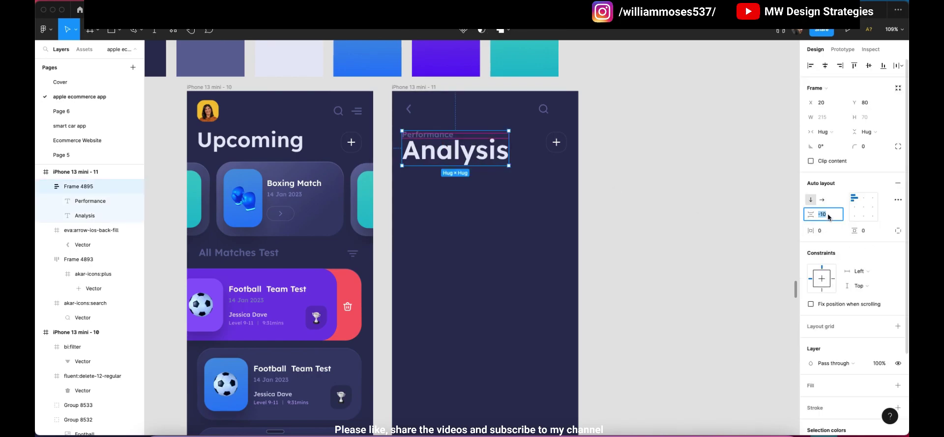
text(-5)
key(Return)
- Pull the plus button out of the Analysis screen and delete it
click(700, 236)
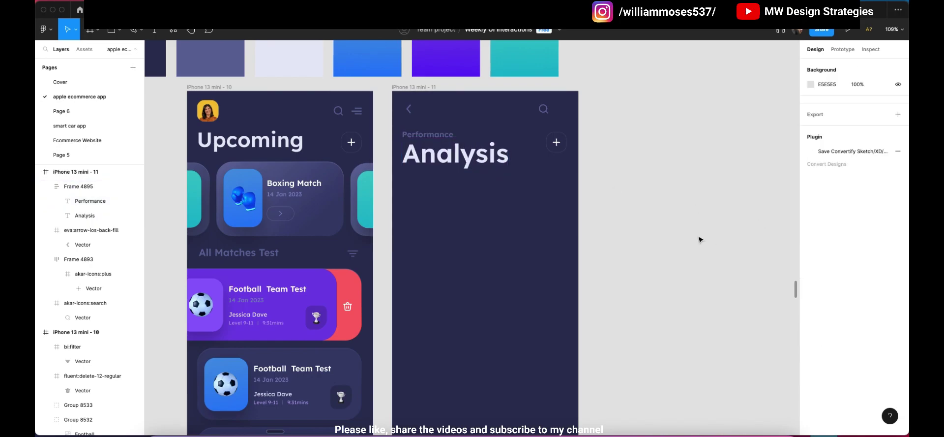
click(561, 147)
drag(560, 147, 633, 125)
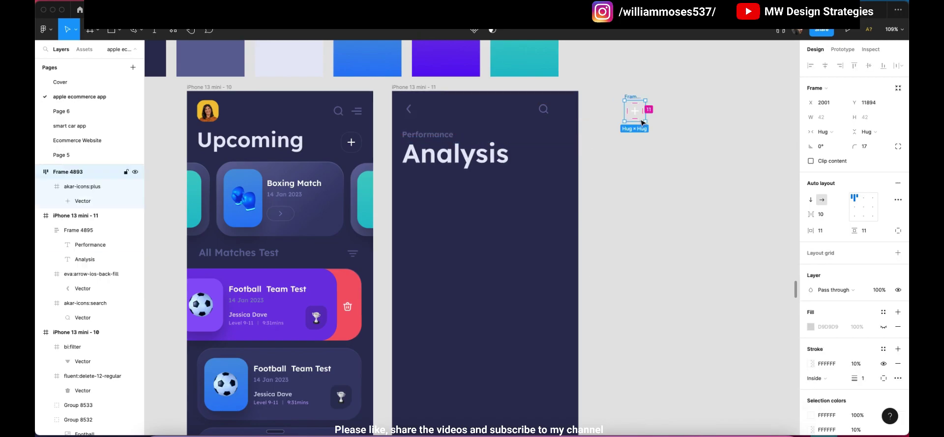
key(Delete)
- Nudge the search icon slightly to the right
click(544, 110)
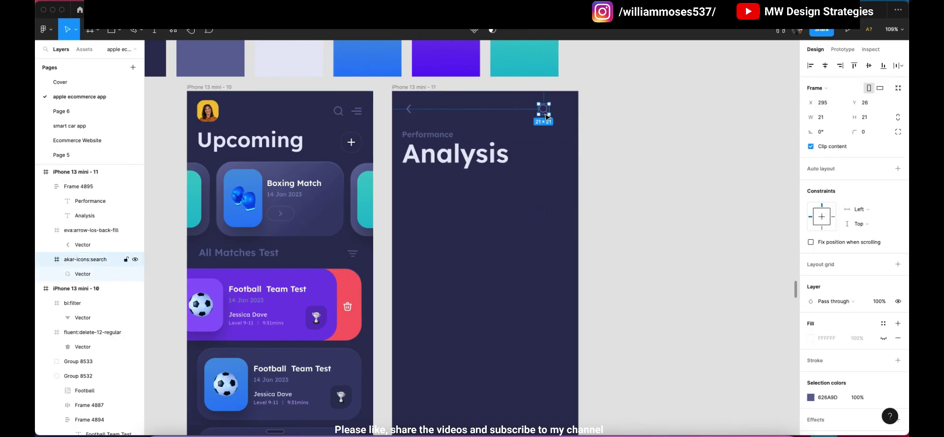
key(Right)
key(Right)
key(Right)
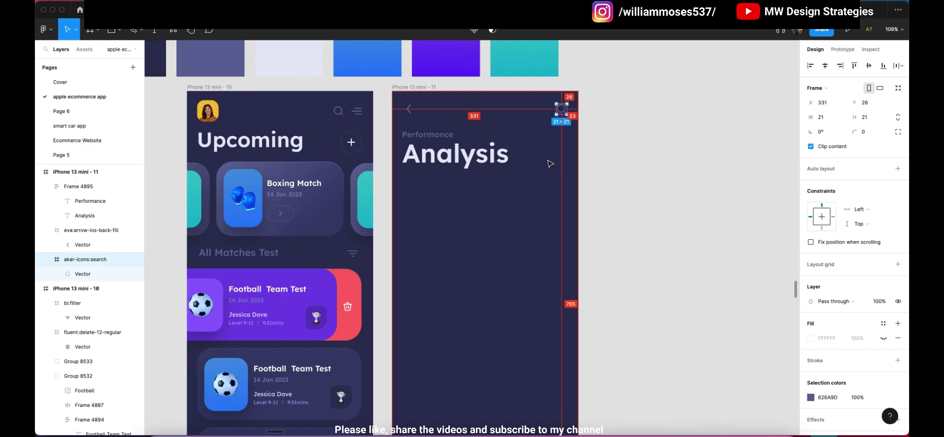
click(663, 178)
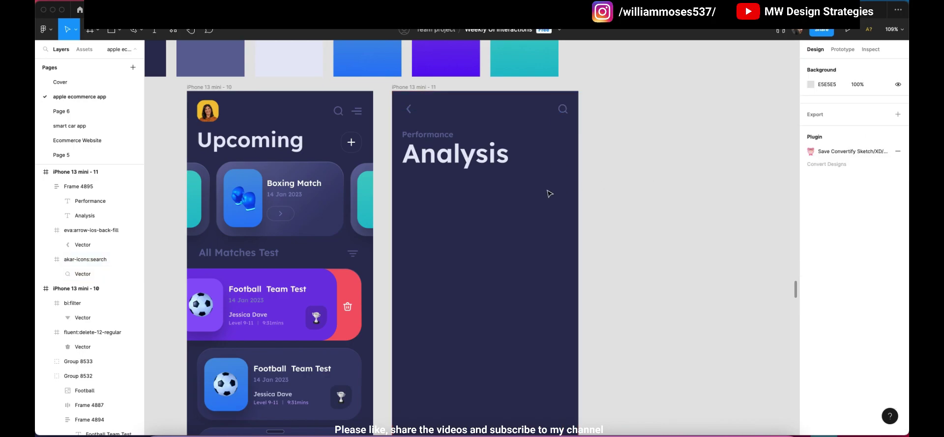
scroll(549, 193, down, 1)
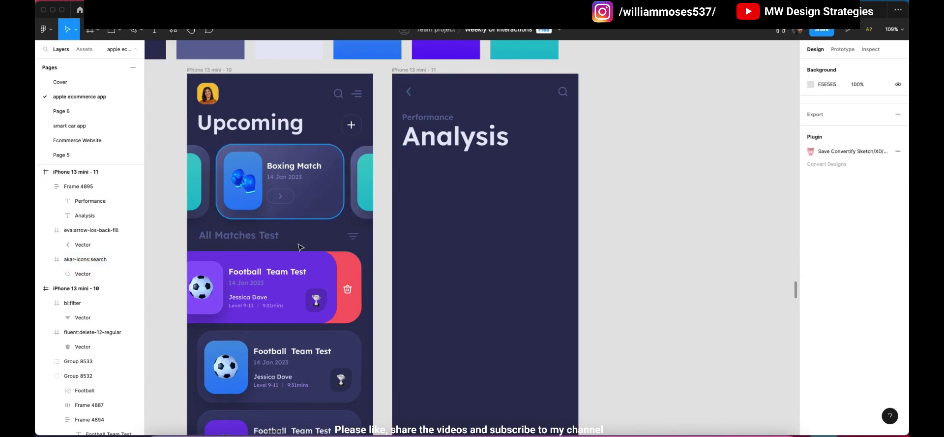
- Copy the Boxing Match card into the Analysis screen and move it 100 px lower
drag(336, 197, 568, 264)
key(shift+Down)
key(shift+Down)
key(shift+Down)
key(shift+Down)
key(shift+Down)
key(shift+Down)
key(shift+Down)
key(shift+Down)
key(shift+Down)
key(shift+Down)
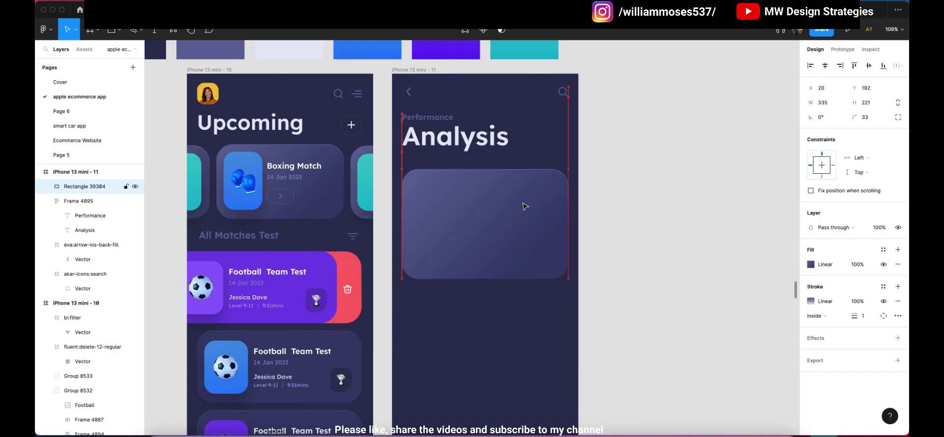
click(674, 196)
click(554, 243)
drag(502, 204, 504, 207)
click(552, 177)
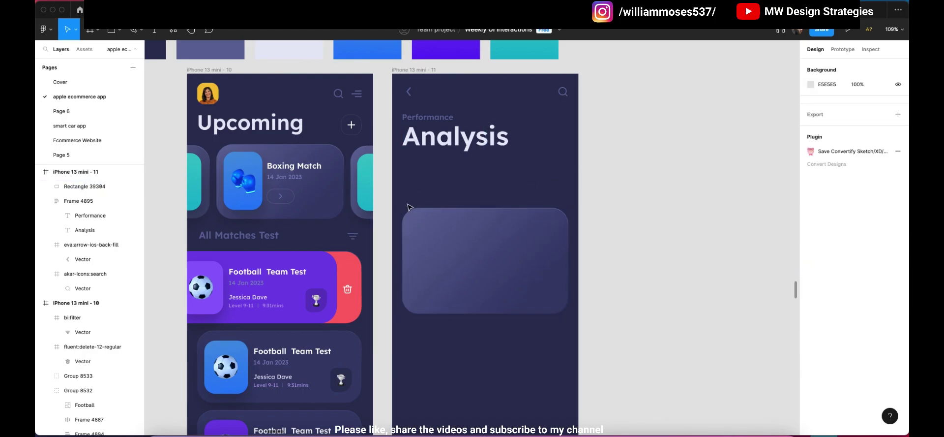
- Duplicate the large card above it as a small 106×92 square card
click(451, 261)
drag(466, 260, 472, 205)
drag(566, 265, 456, 205)
drag(486, 244, 487, 247)
key(Escape)
click(417, 183)
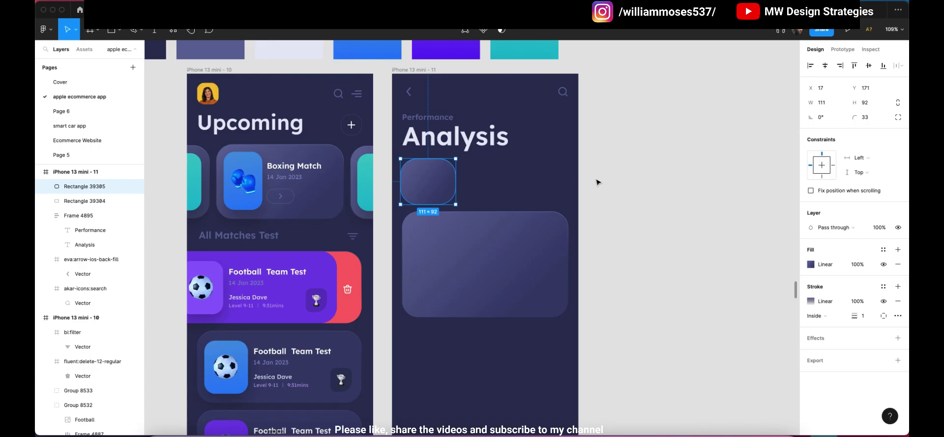
drag(457, 188, 452, 188)
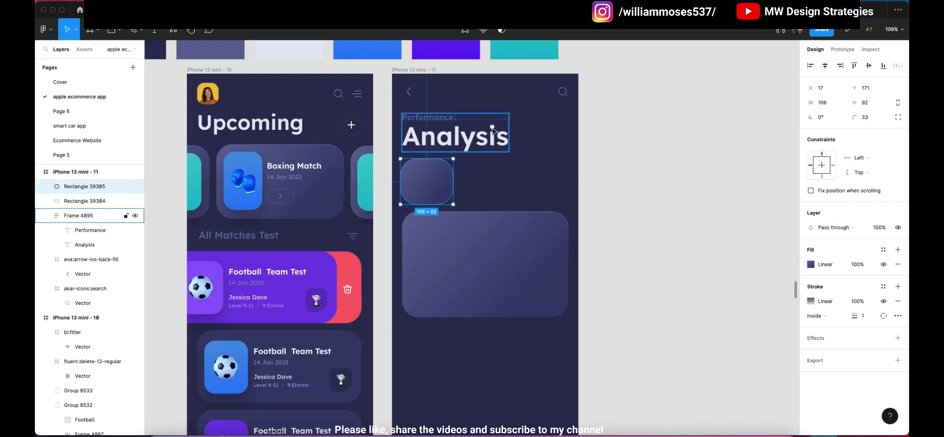
click(527, 259)
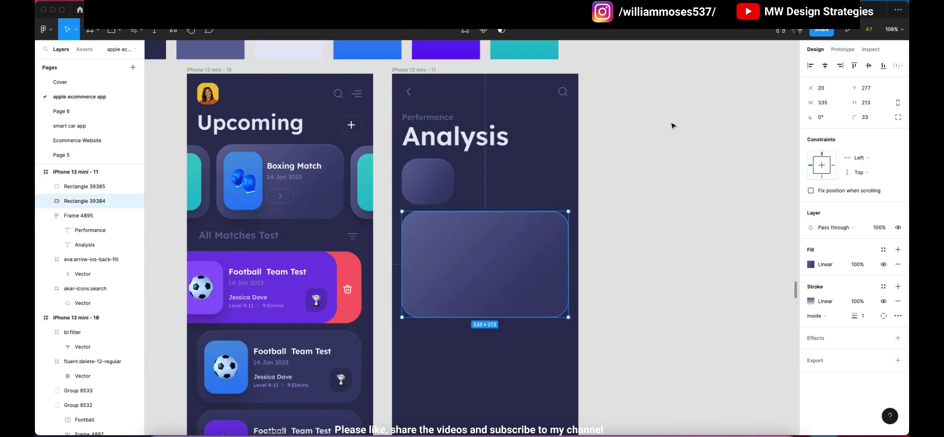
drag(447, 189, 550, 190)
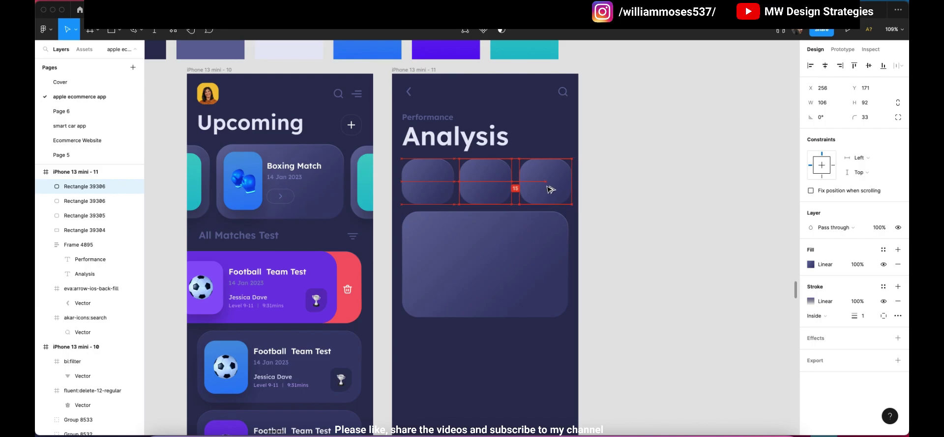
- Give the three small cards a 25 px corner radius
shift+click(504, 191)
shift+click(428, 189)
key(Down)
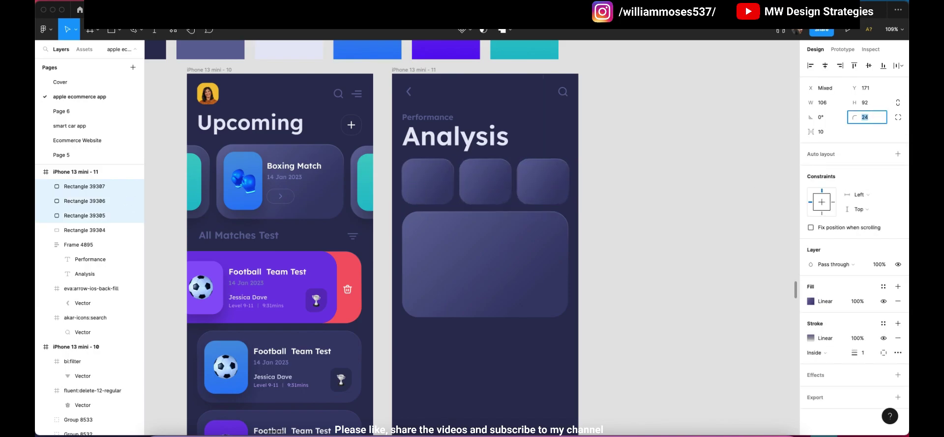
key(Return)
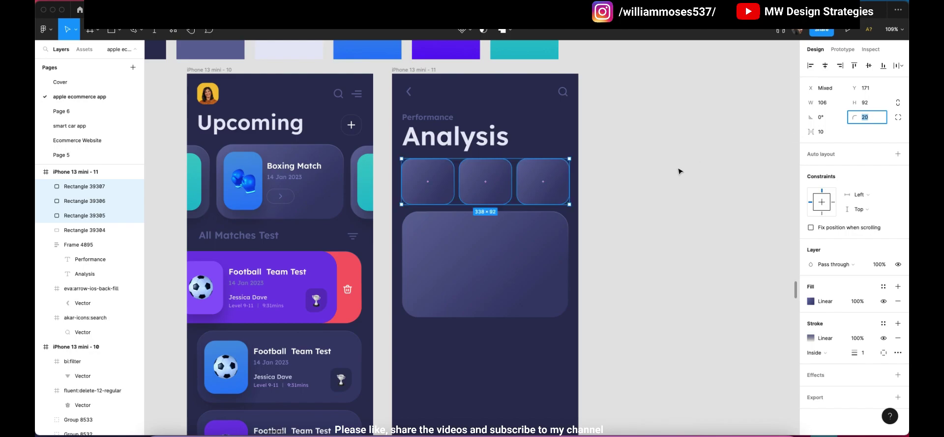
click(657, 177)
drag(83, 186, 84, 216)
text(25)
key(Return)
click(775, 147)
- Fill the small cards with a linear gradient sampled from the dark navy swatch
shift+click(486, 188)
shift+click(422, 186)
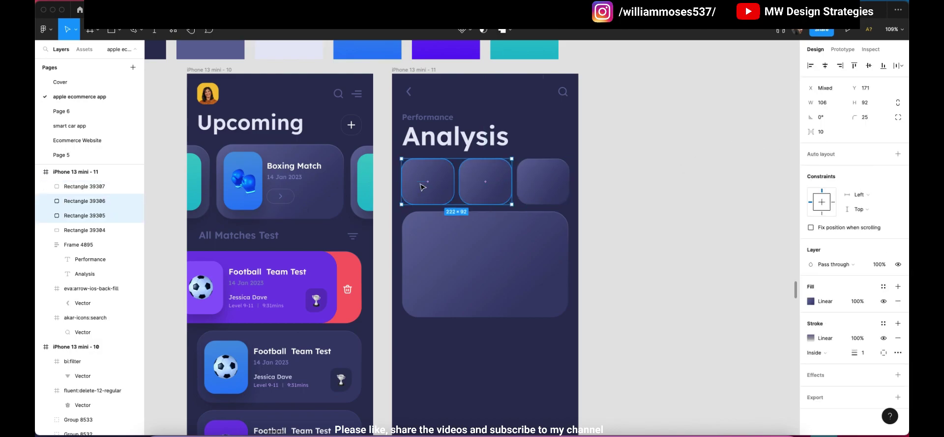
click(812, 302)
click(714, 165)
click(713, 154)
click(714, 165)
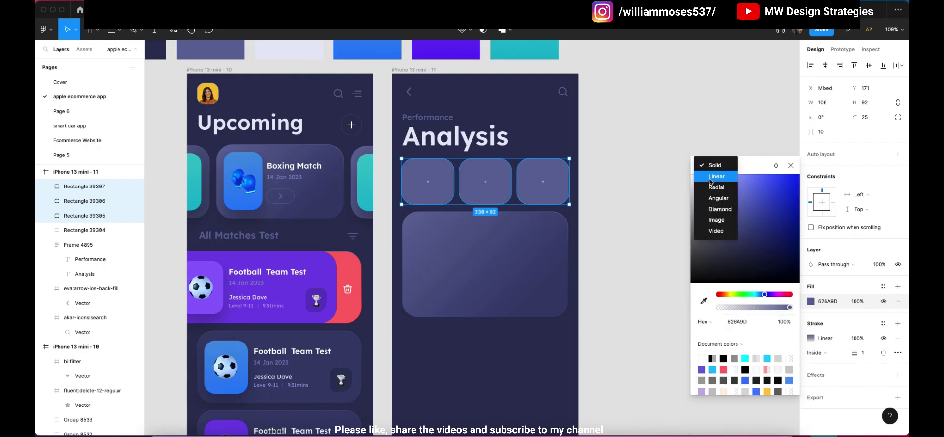
click(713, 176)
scroll(723, 284, down, 3)
click(704, 333)
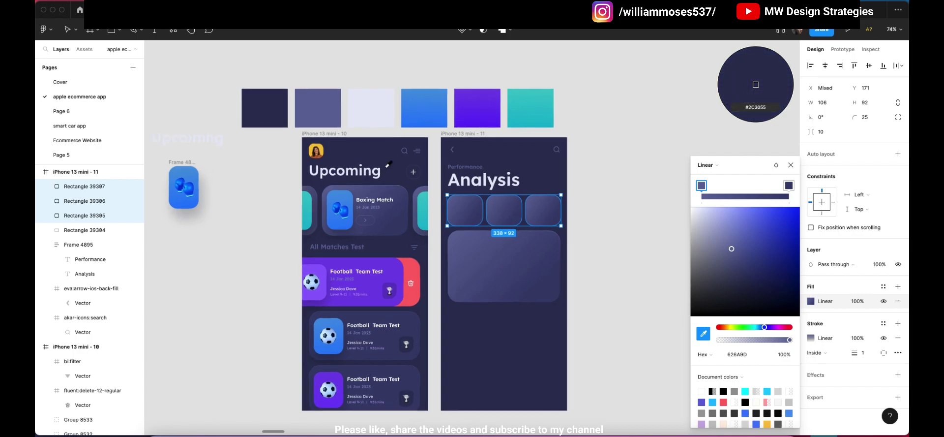
click(269, 110)
scroll(512, 268, up, 1)
click(464, 209)
scroll(489, 211, up, 2)
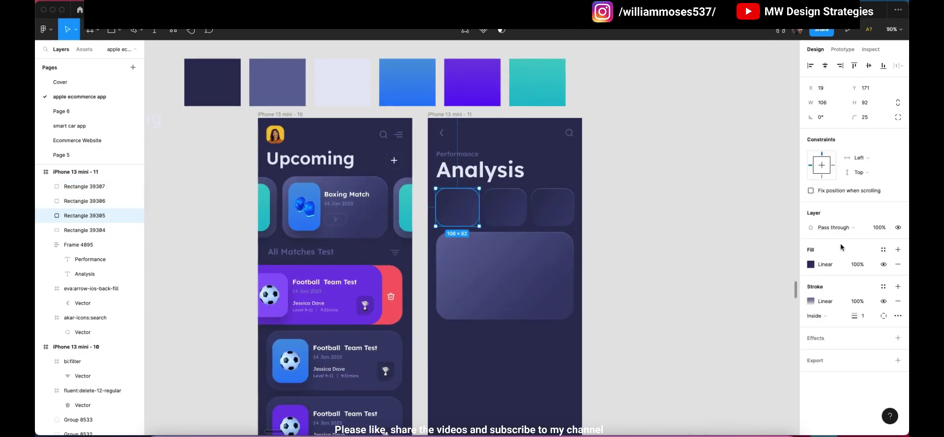
click(809, 265)
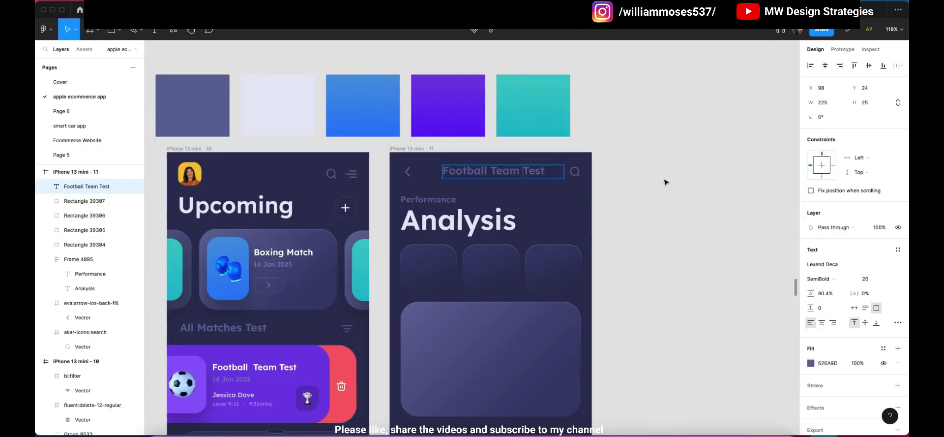
- Paste the 'Football Team Test' title, centred between the back arrow and search icon
key(Escape)
click(522, 175)
drag(521, 175, 510, 178)
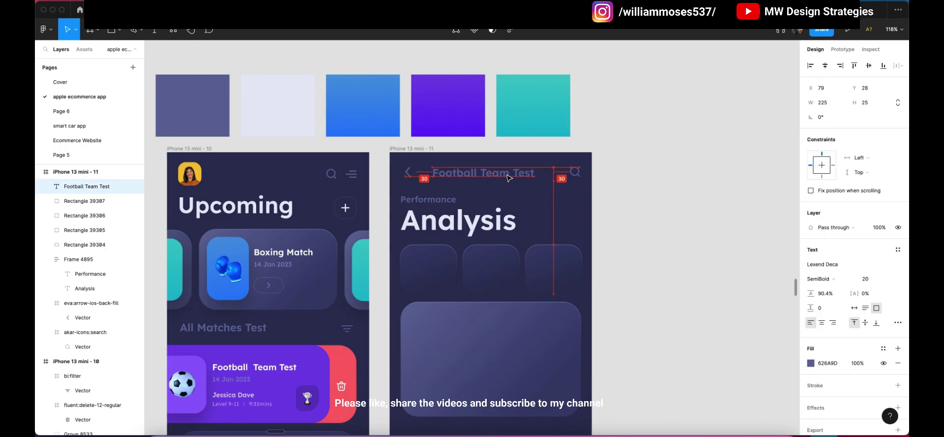
click(822, 322)
click(540, 192)
click(504, 175)
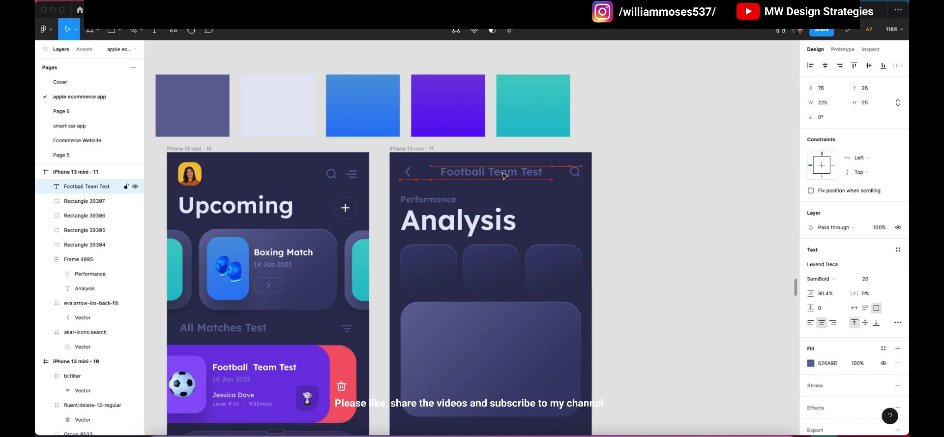
- Select the 14, 1,020m and 5:12mins stat blocks on iPhone 13 mini 9
scroll(626, 190, down, 5)
click(626, 190)
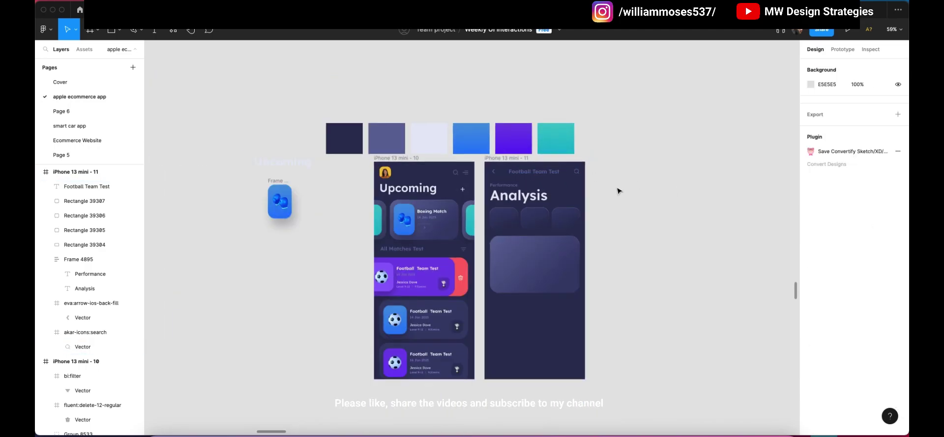
scroll(626, 190, up, 5)
scroll(625, 238, down, 1)
scroll(626, 238, down, 3)
click(537, 249)
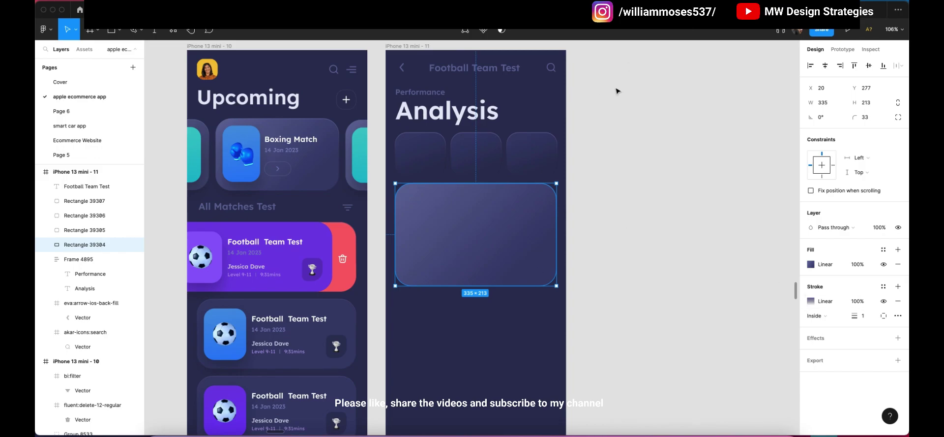
click(613, 125)
scroll(430, 199, up, 2)
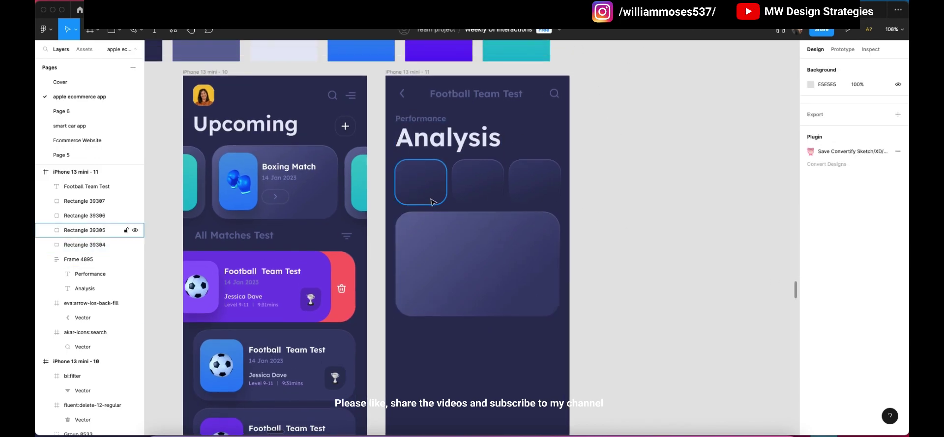
scroll(452, 199, down, 2)
scroll(477, 190, left, 15)
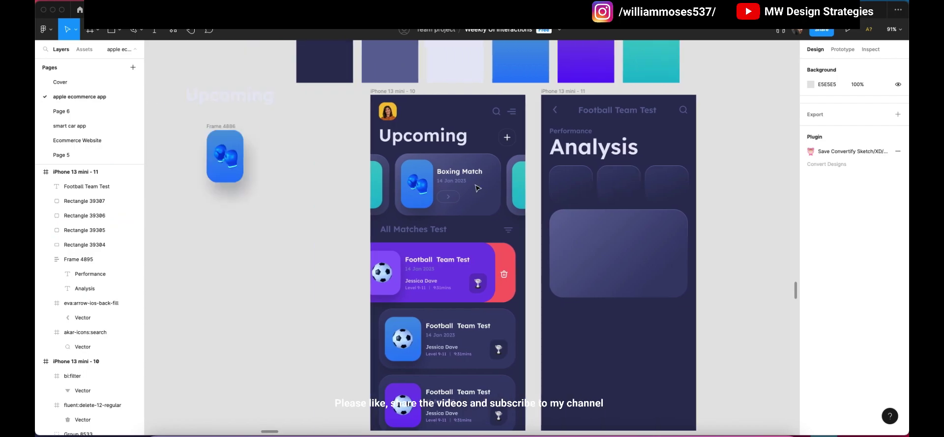
scroll(399, 207, up, 2)
drag(315, 224, 475, 212)
scroll(534, 204, right, 15)
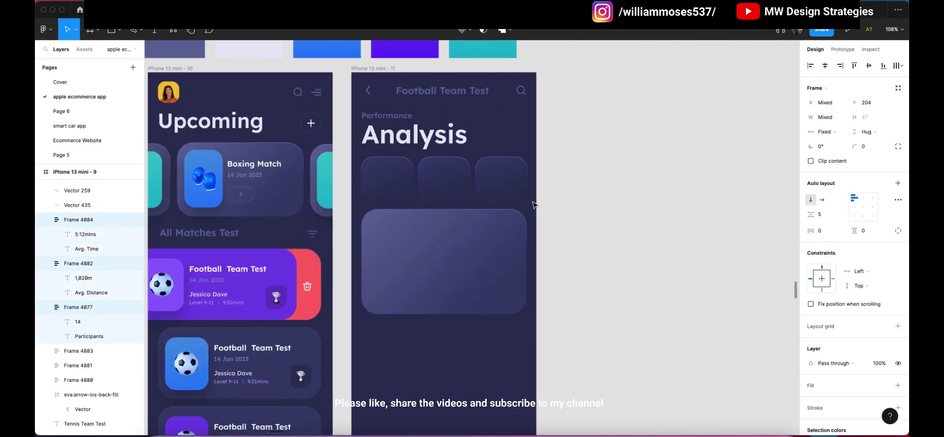
- Paste the stat blocks into the Analysis cards and nudge 5:12mins one pixel right
click(600, 207)
scroll(364, 211, up, 2)
click(350, 149)
scroll(393, 162, up, 2)
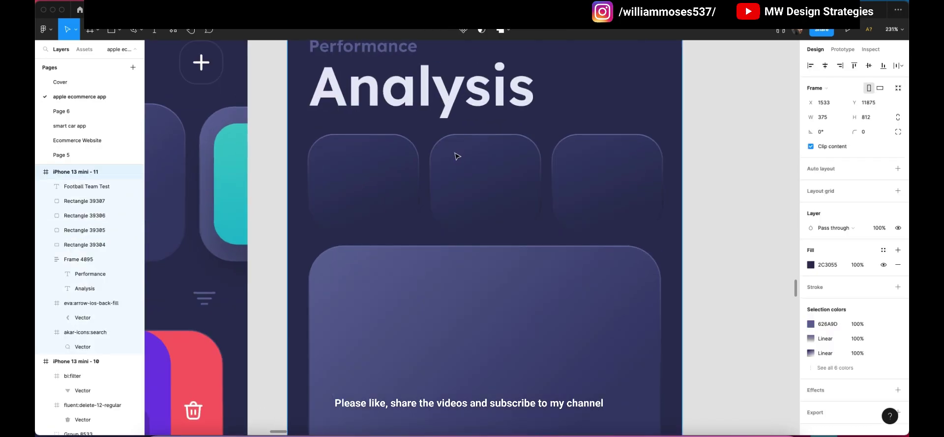
key(ctrl+v)
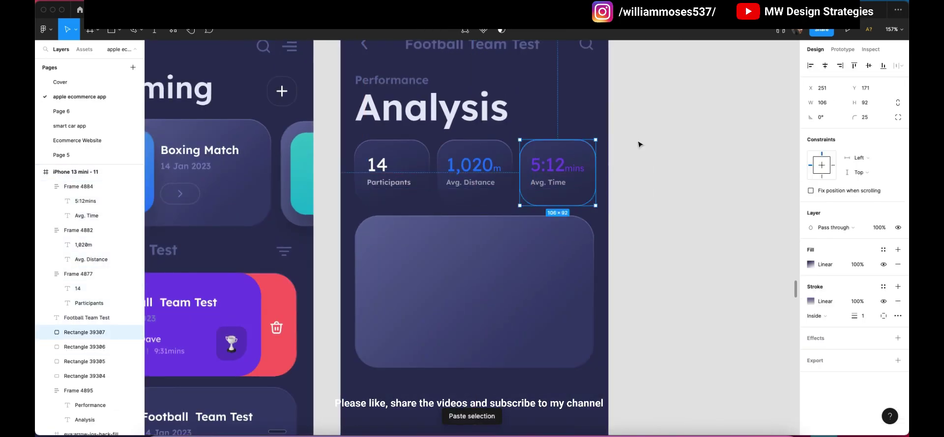
click(555, 173)
key(Right)
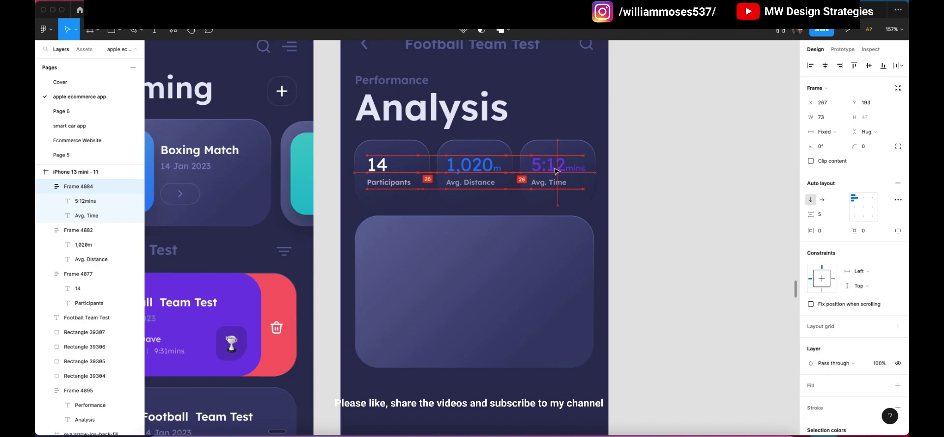
- Vertically centre the 14 Participants block within its card background
click(463, 171)
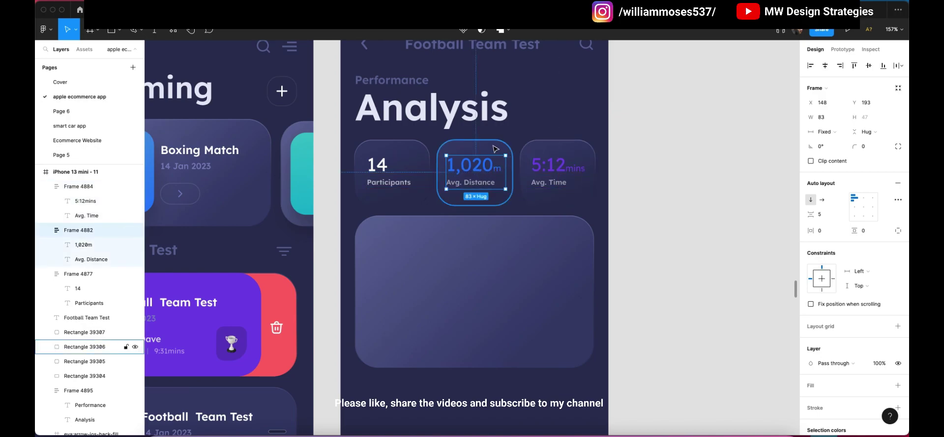
click(666, 118)
click(384, 153)
shift+click(381, 169)
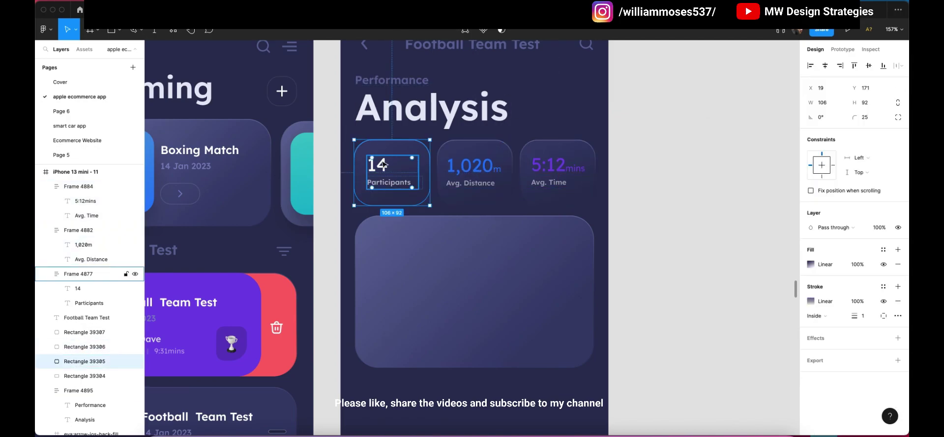
click(867, 66)
click(699, 206)
scroll(490, 162, down, 5)
scroll(490, 162, up, 2)
scroll(496, 129, down, 3)
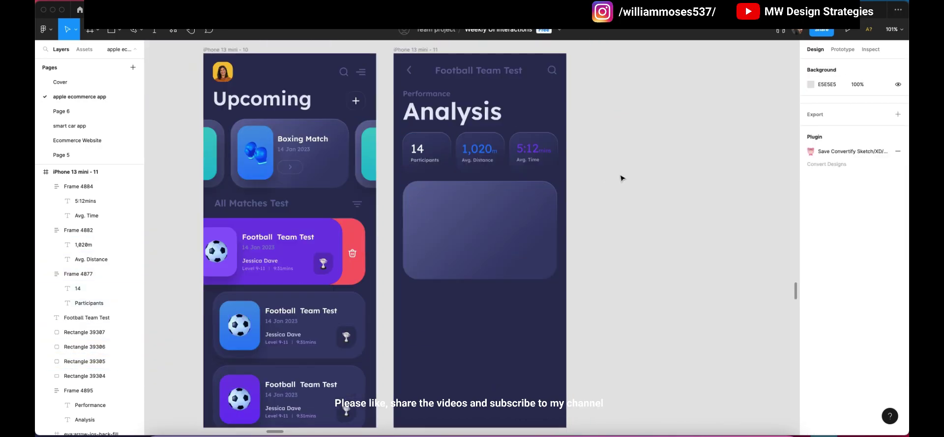
- Reposition the large chart card's linear gradient from upper-left toward a shorter lower-right end
click(489, 240)
click(639, 202)
click(497, 228)
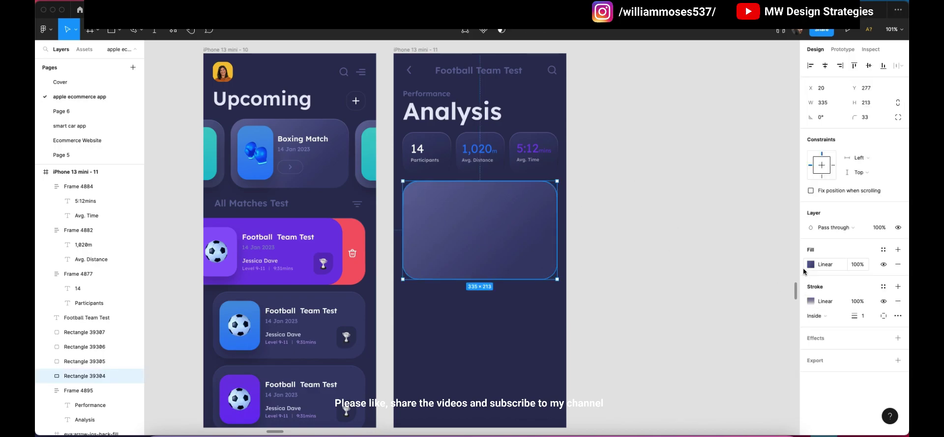
click(810, 265)
click(418, 181)
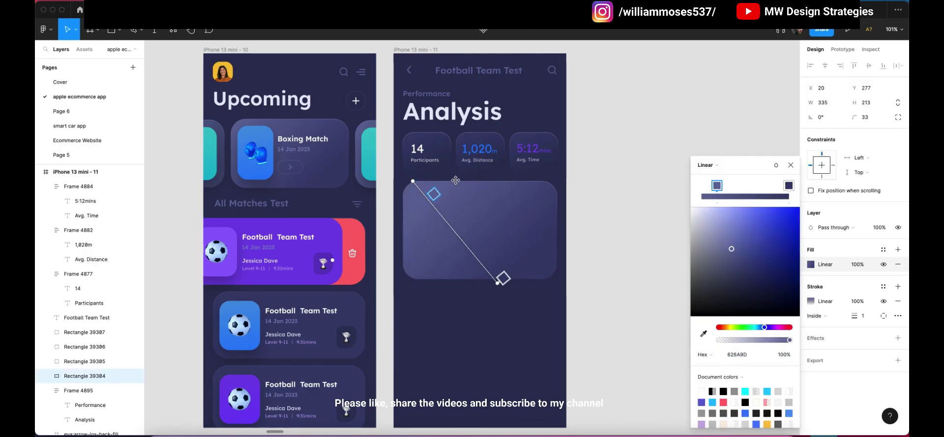
drag(414, 181, 394, 137)
drag(496, 282, 488, 266)
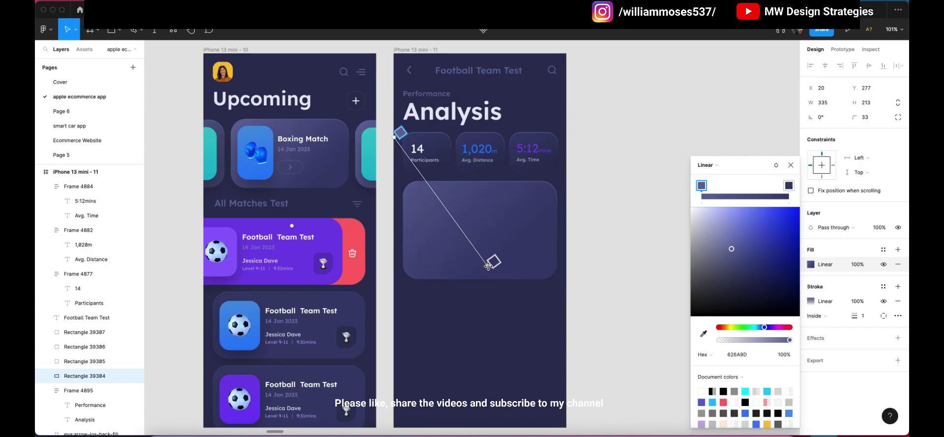
key(Escape)
click(590, 257)
scroll(633, 265, down, 3)
scroll(577, 249, up, 3)
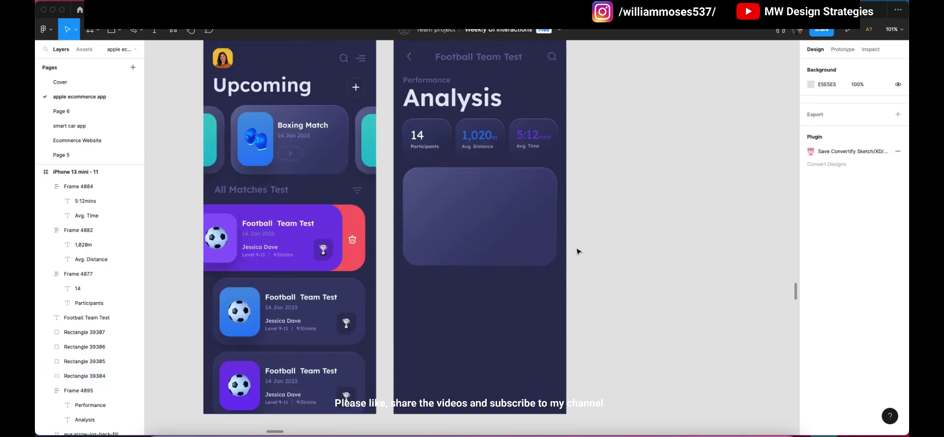
- Eyedrop dark navy into the gradient start and set the end stop to 393F6F at 44%
click(480, 226)
click(811, 264)
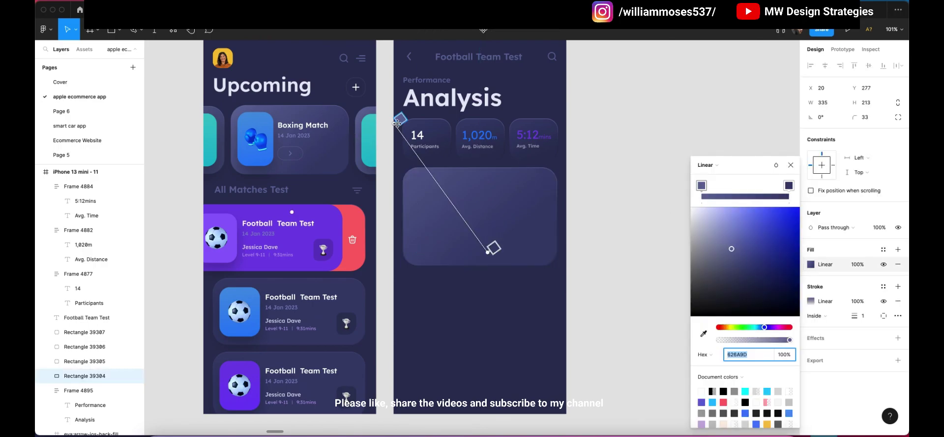
click(704, 334)
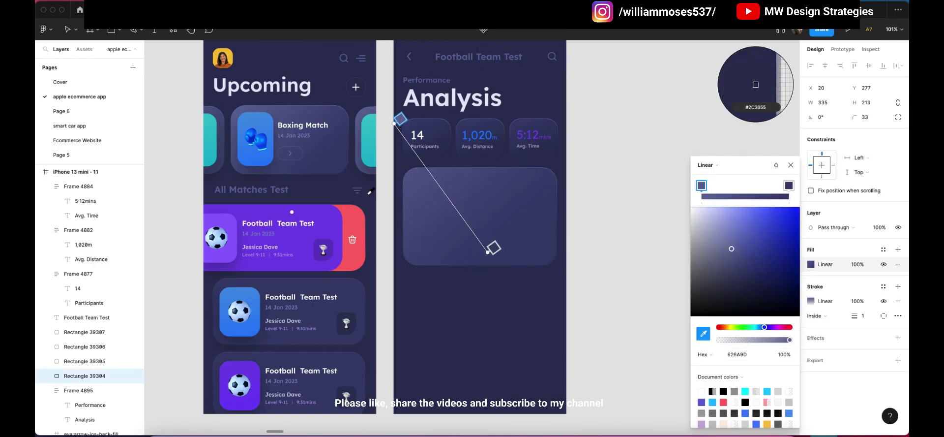
click(346, 168)
click(493, 248)
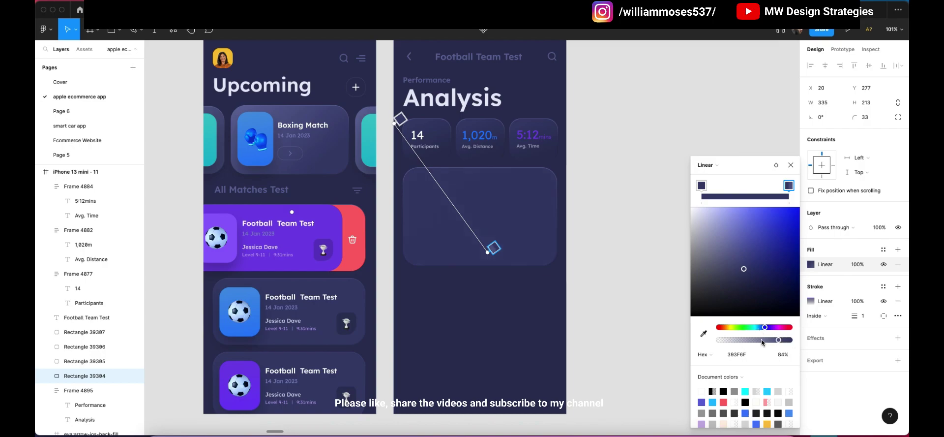
key(Escape)
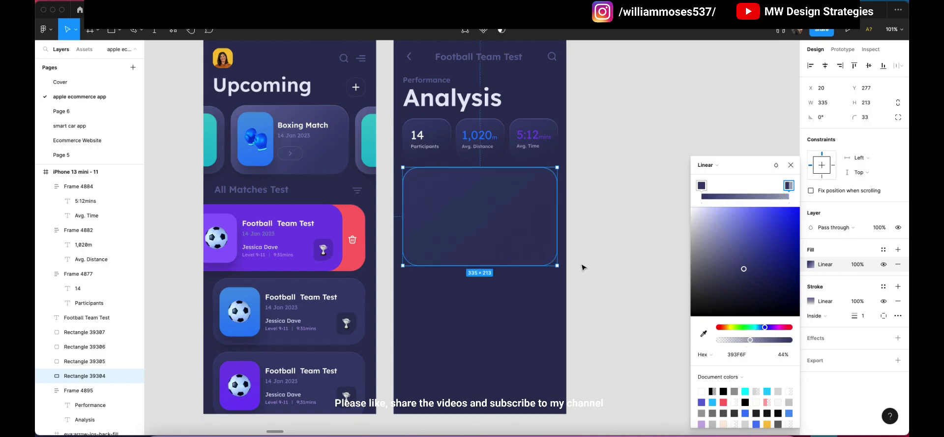
click(585, 263)
key(ctrl+z)
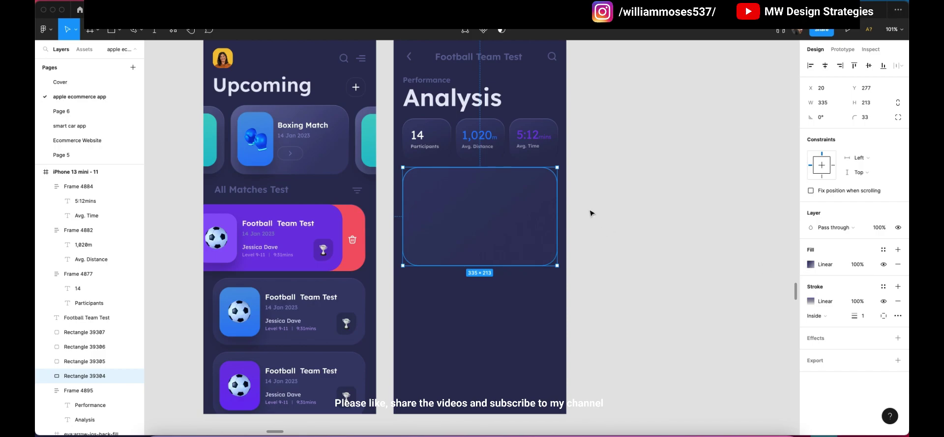
click(648, 204)
scroll(649, 201, up, 1)
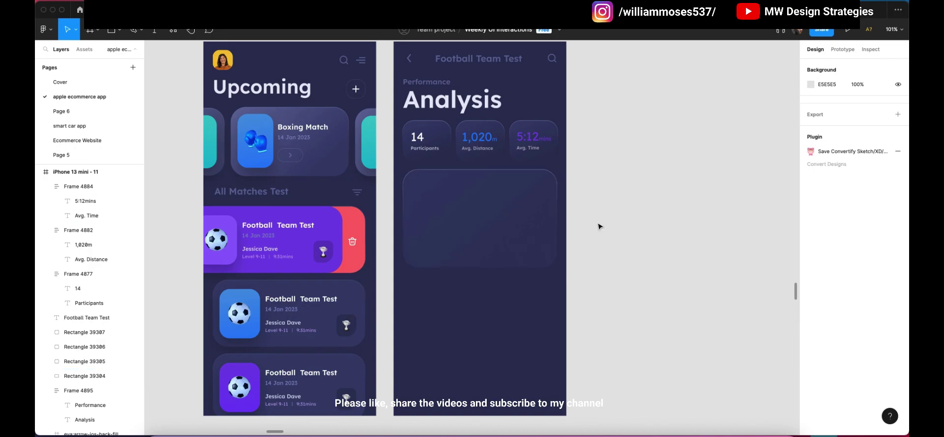
scroll(599, 226, up, 1)
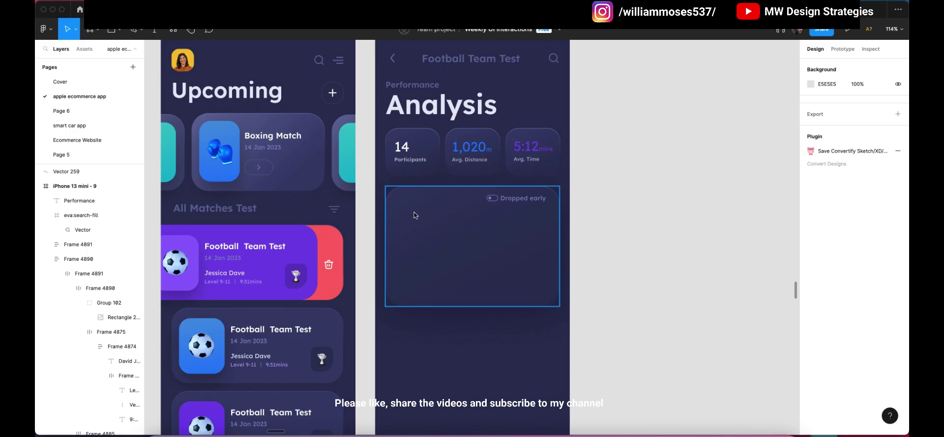
- Draw seven vertical grid lines across the chart card with the Pen tool
key(p)
scroll(413, 217, up, 1)
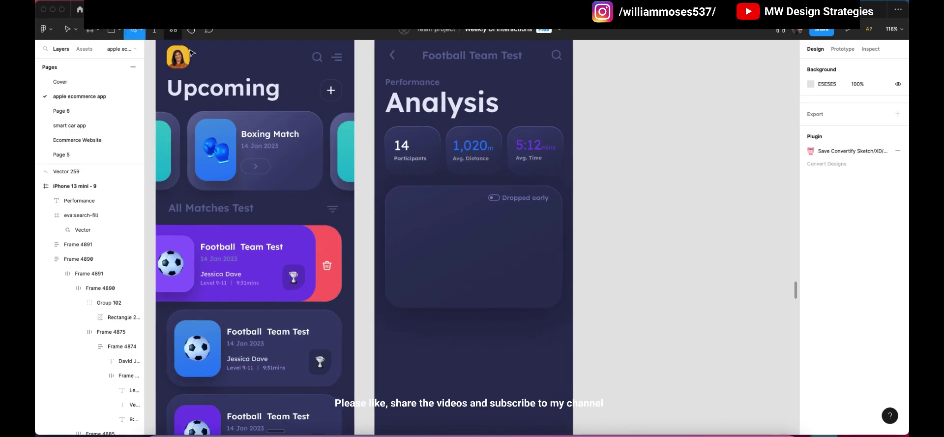
scroll(415, 234, up, 3)
click(417, 211)
click(417, 254)
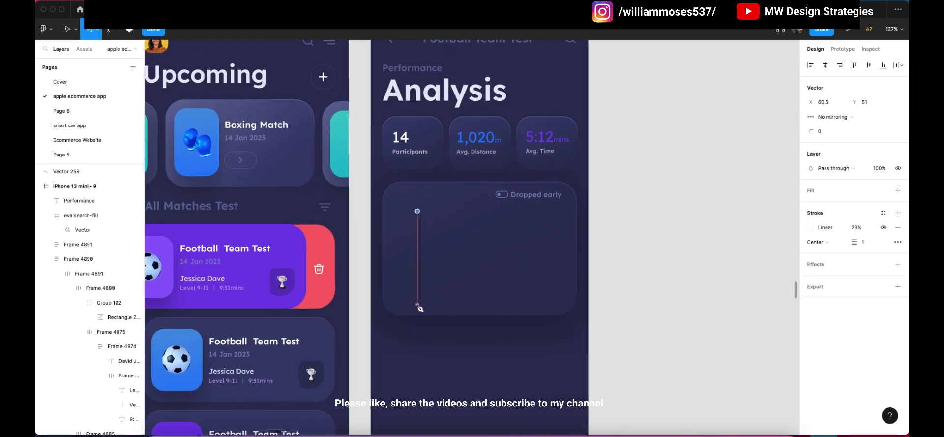
key(Escape)
click(436, 210)
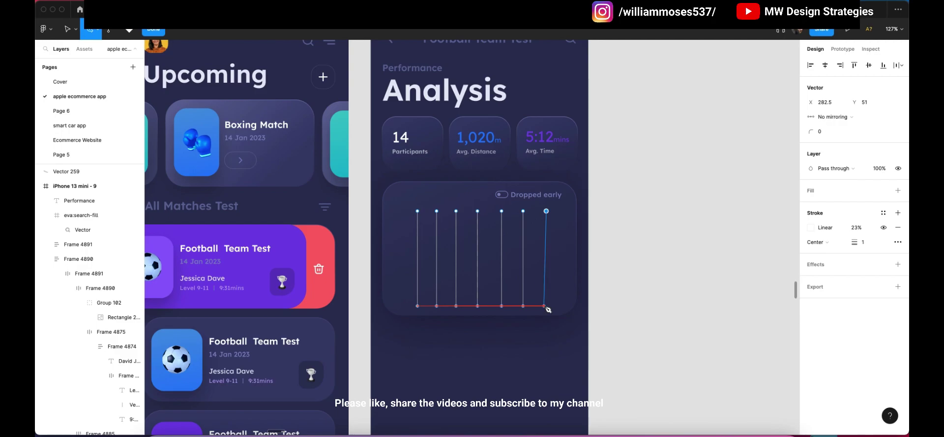
click(545, 305)
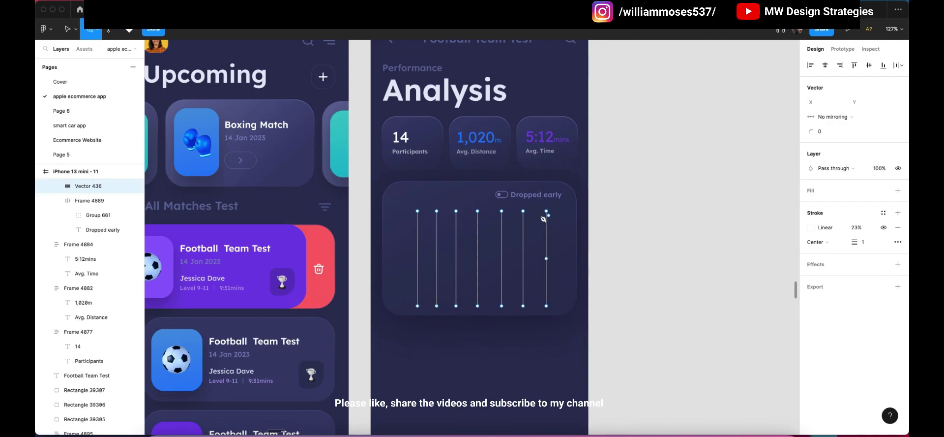
key(Escape)
- Change the grid lines' white stroke to a linear gradient
click(616, 265)
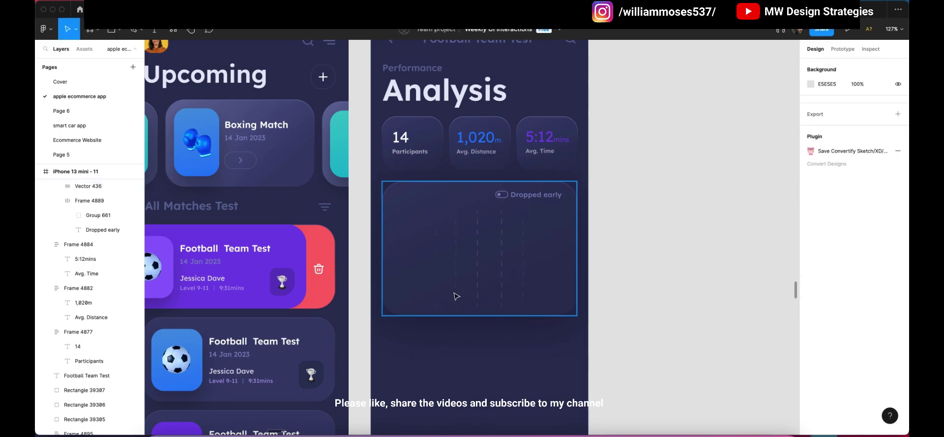
click(435, 292)
click(811, 271)
click(716, 165)
click(717, 175)
click(719, 165)
click(715, 153)
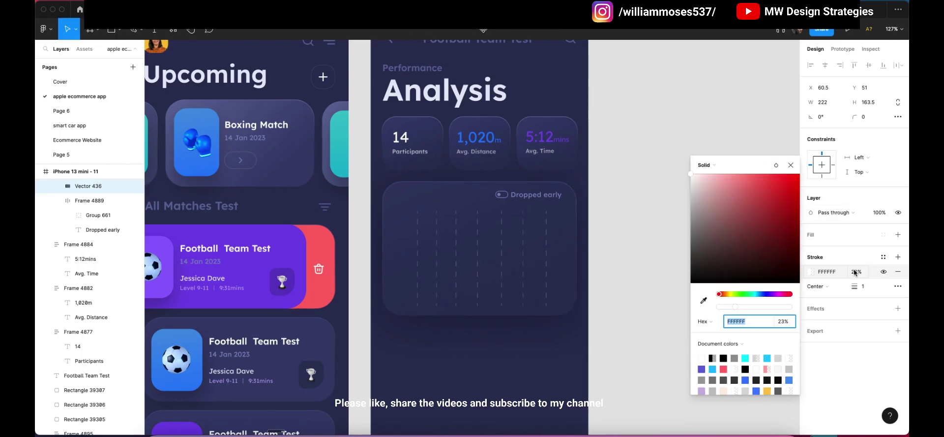
click(897, 286)
click(811, 271)
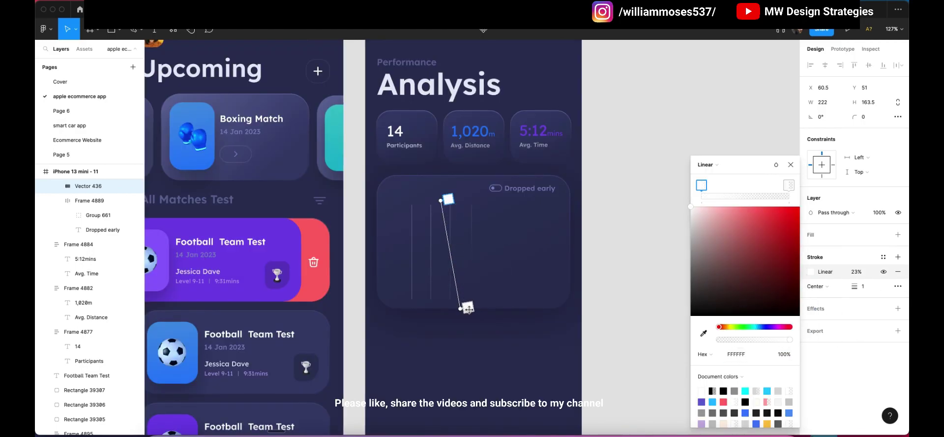
- Fade one stroke gradient stop to 0% opacity and angle the gradient diagonally
drag(468, 308, 470, 297)
drag(786, 338, 717, 339)
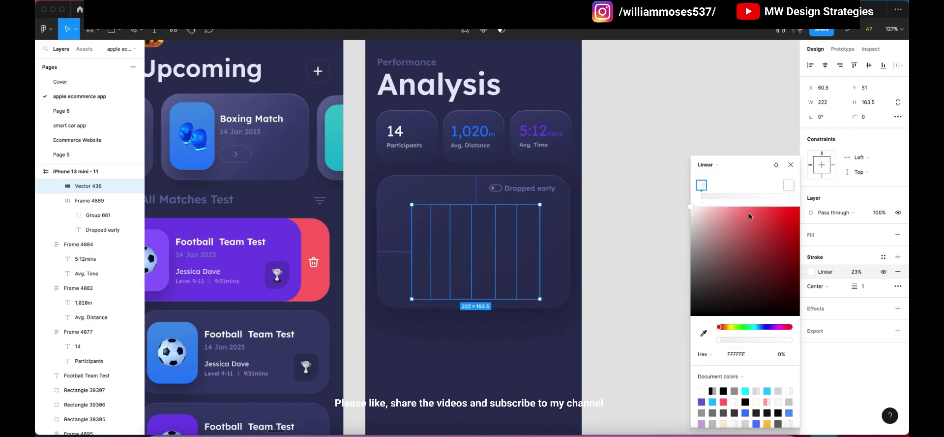
drag(472, 200, 390, 93)
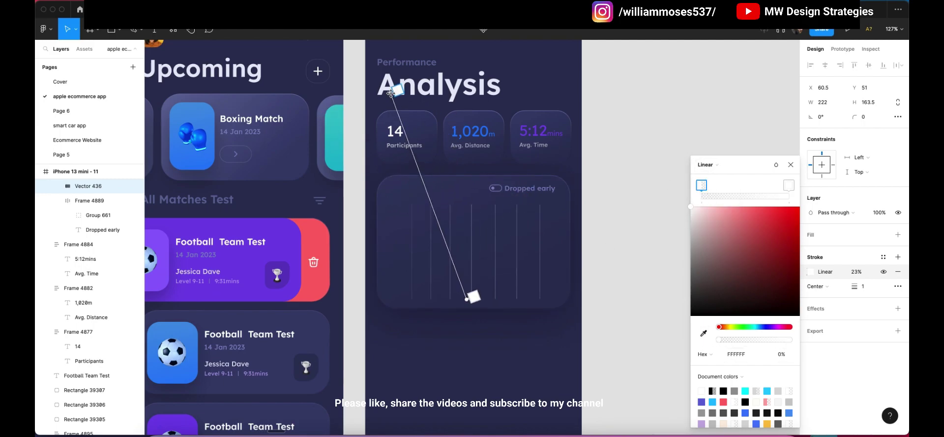
drag(463, 290, 363, 386)
- Copy the Avg. Distance text into the chart as a 0m axis label
key(Escape)
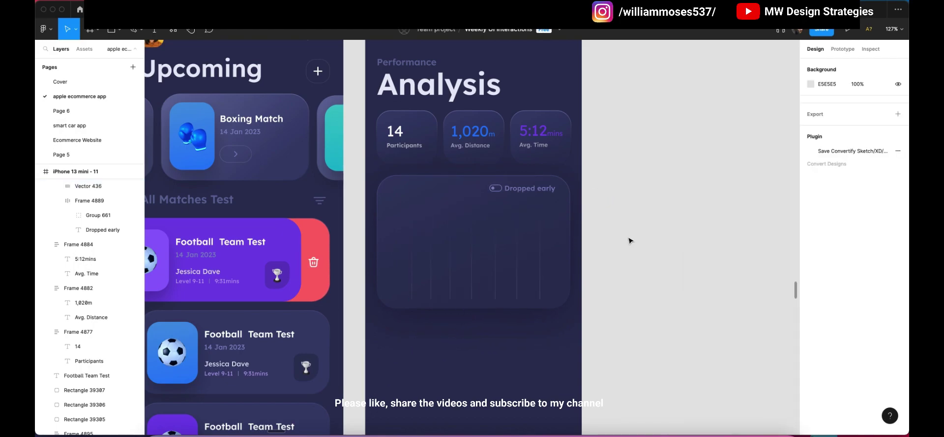
scroll(443, 196, down, 2)
drag(443, 150, 429, 276)
scroll(382, 285, up, 3)
key(Escape)
- Duplicate the 0m label upward to stack a column of axis labels
key(ctrl+d)
key(shift+Up)
key(shift+Up)
key(ctrl+d)
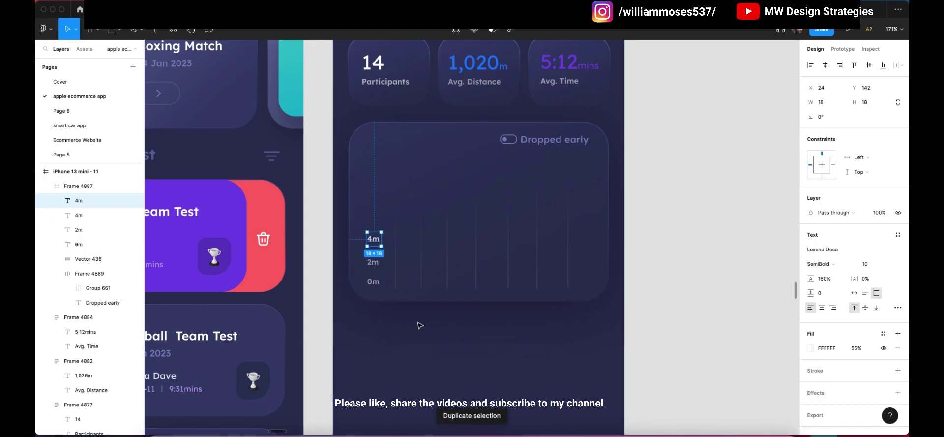
key(ctrl+d)
key(shift+Up)
key(shift+Up)
key(ctrl+d)
key(shift+Up)
key(shift+Up)
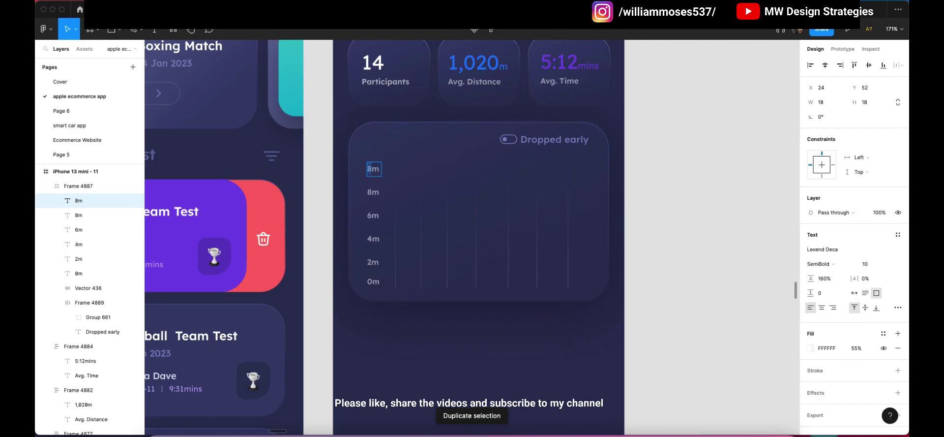
- Retype the top axis label to 10m and space all labels evenly with Tidy up
key(Return)
text(10m)
key(Escape)
drag(361, 158, 391, 291)
click(898, 65)
click(817, 61)
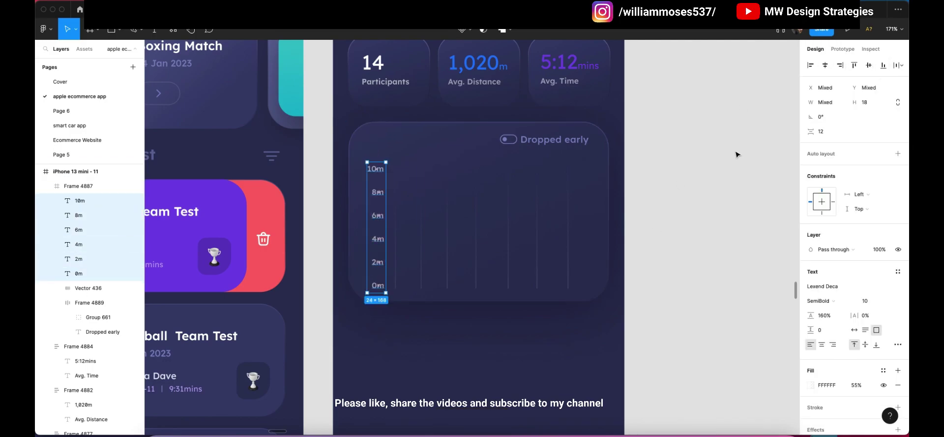
- Draw a five-point descending line path across the chart grid
key(Escape)
scroll(618, 234, down, 5)
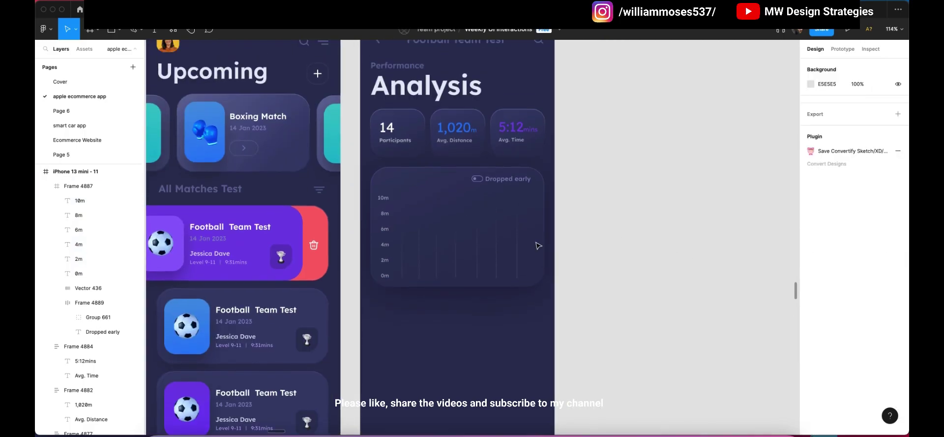
key(p)
scroll(391, 230, up, 3)
click(434, 185)
click(485, 219)
click(521, 259)
click(576, 286)
click(605, 293)
key(Return)
- Give the chart line a blue 1F79FD gradient stroke and corner radius 60
key(Escape)
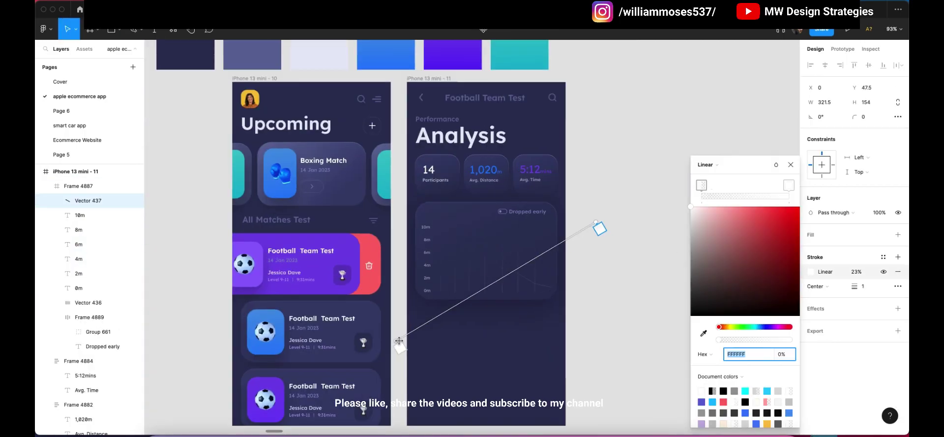
scroll(678, 278, up, 5)
scroll(677, 278, down, 4)
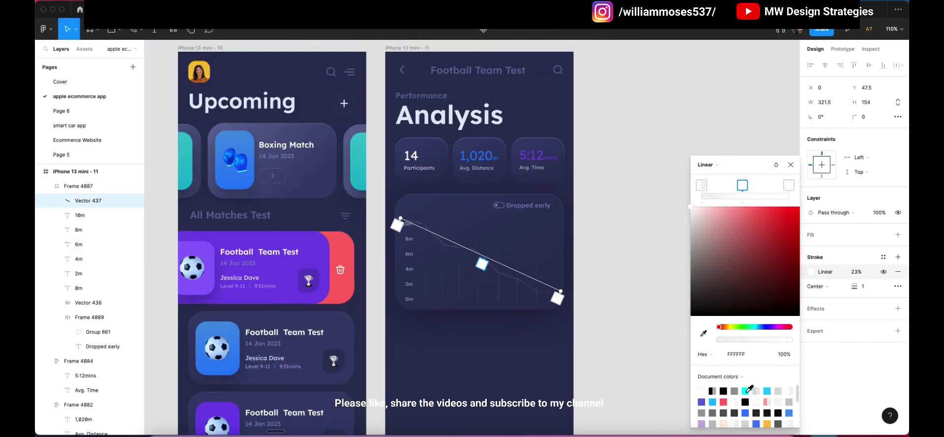
scroll(677, 278, up, 2)
click(703, 333)
click(759, 84)
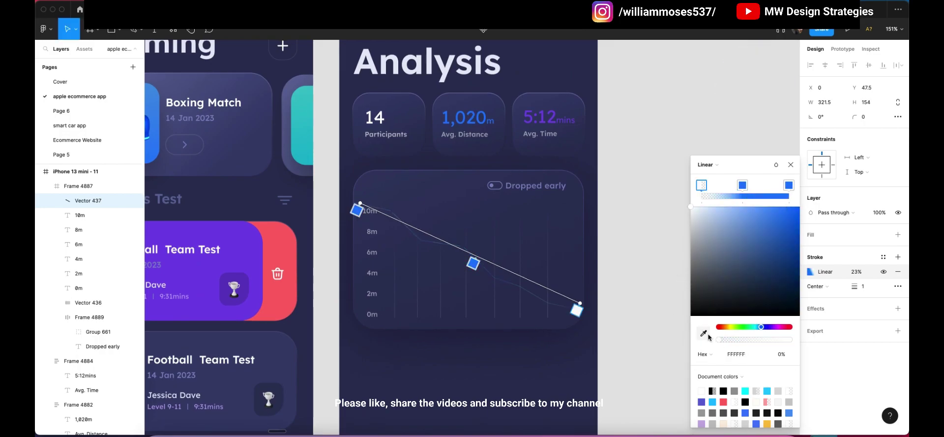
scroll(459, 281, up, 1)
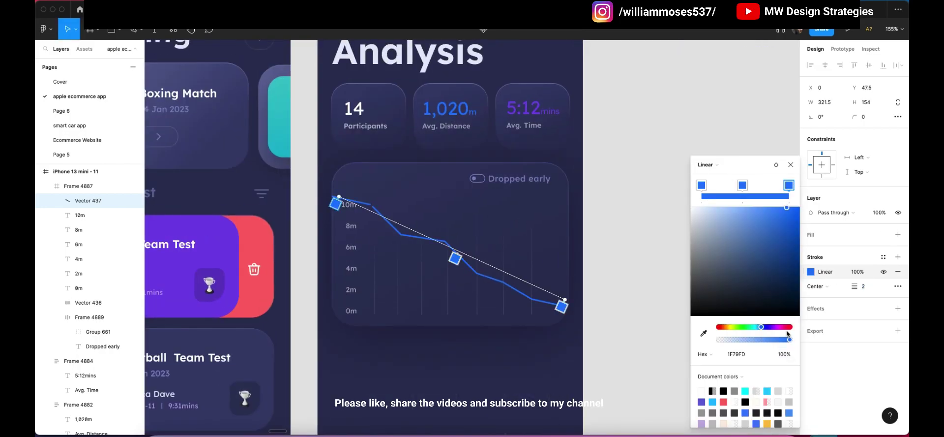
click(867, 116)
text(60)
key(Return)
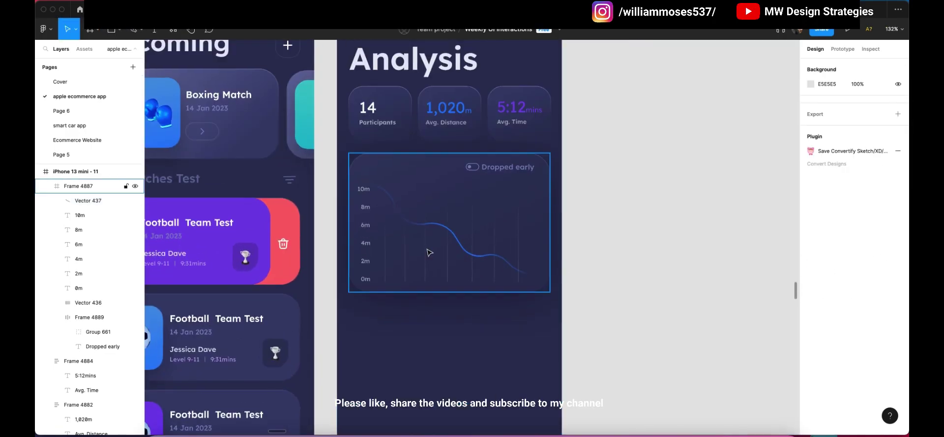
- Add a vertical marker and dot on the curve, and a Leaderboard heading below
scroll(378, 267, up, 5)
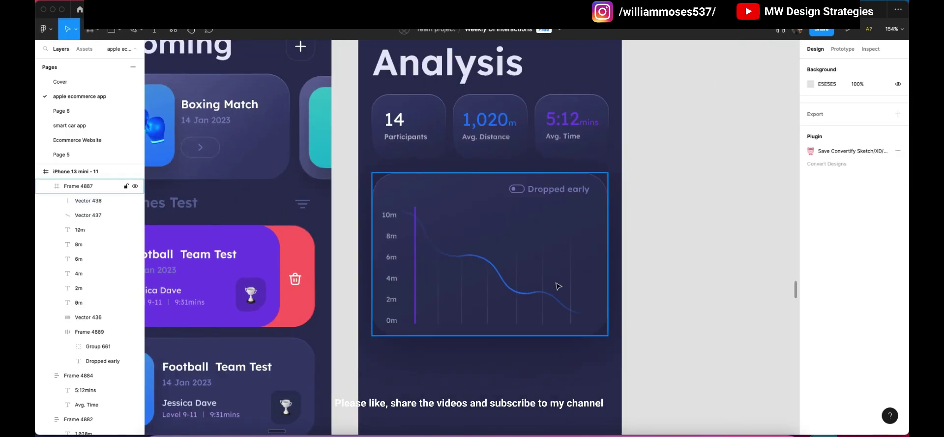
drag(486, 251, 507, 274)
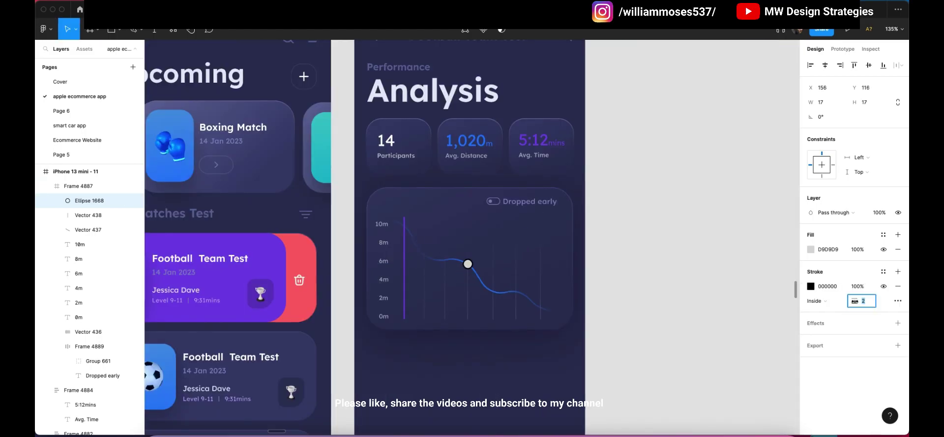
click(811, 249)
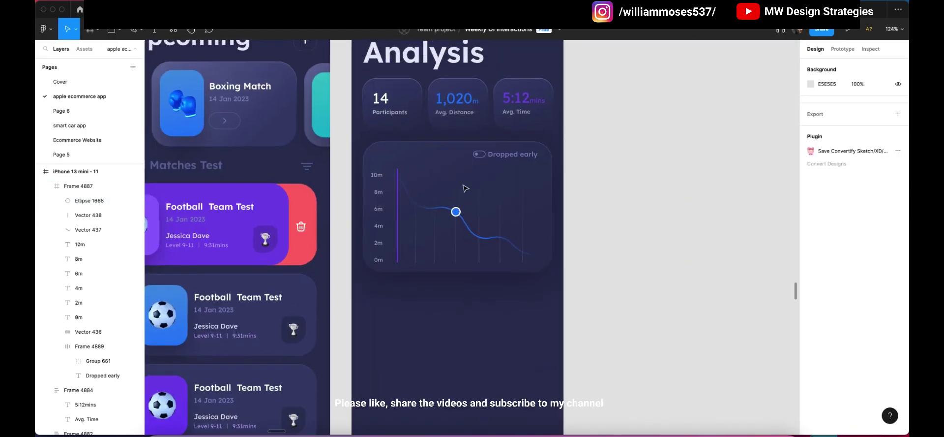
scroll(344, 222, down, 3)
scroll(345, 222, up, 3)
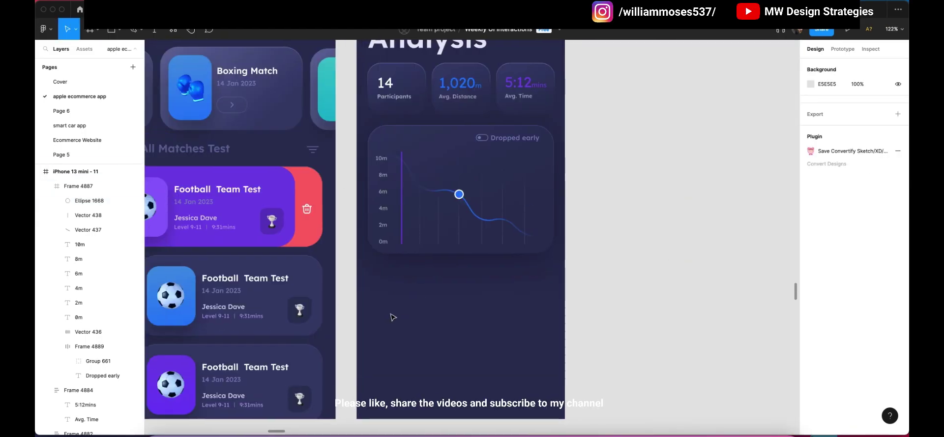
drag(201, 148, 421, 276)
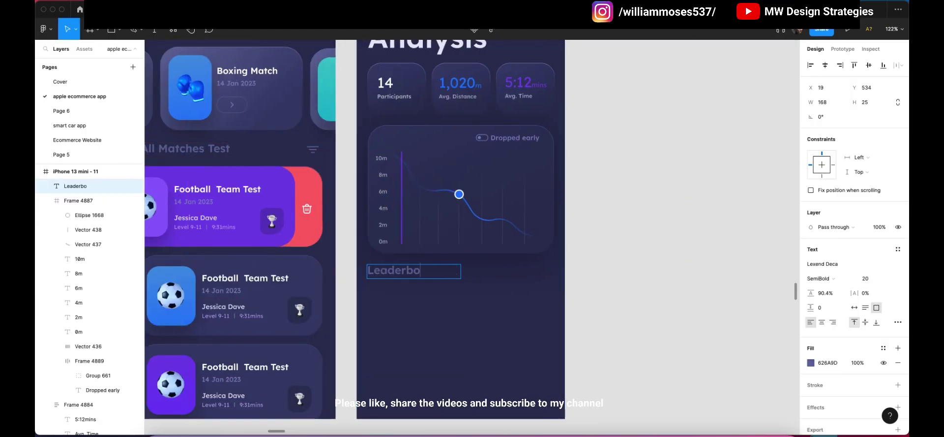
click(629, 220)
- Center the 12 on the blue badge circle and group the badge with the Leaderboard heading
scroll(590, 261, up, 2)
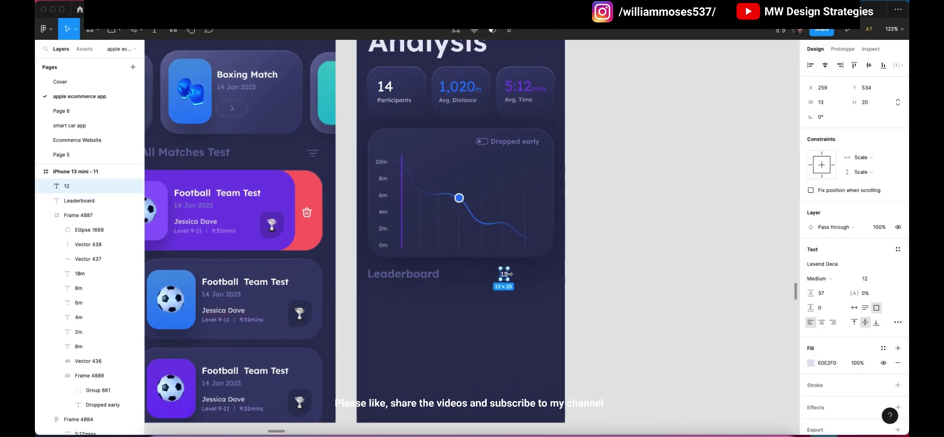
click(521, 279)
click(504, 273)
shift+click(531, 271)
scroll(530, 270, up, 2)
click(826, 65)
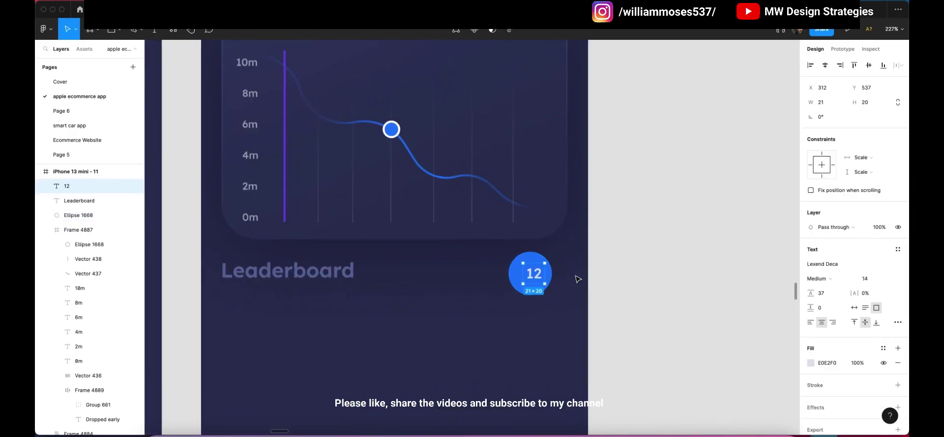
key(ctrl+g)
shift+click(403, 273)
- Create the leaderboard card below the heading and paste the avatar image inside it
scroll(464, 351, down, 3)
key(ctrl+v)
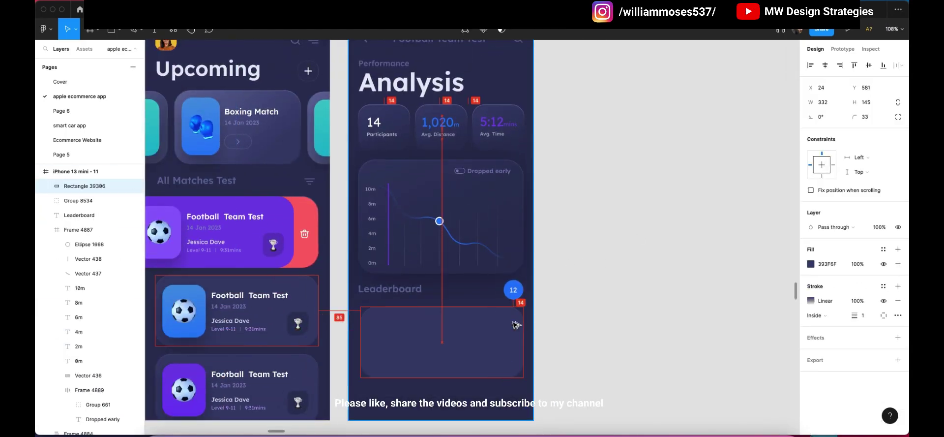
click(585, 354)
scroll(586, 248, down, 2)
key(ctrl+v)
scroll(420, 331, up, 3)
drag(388, 285, 379, 273)
- Add a drop shadow to the avatar and adjust its offset and blur
scroll(380, 273, down, 2)
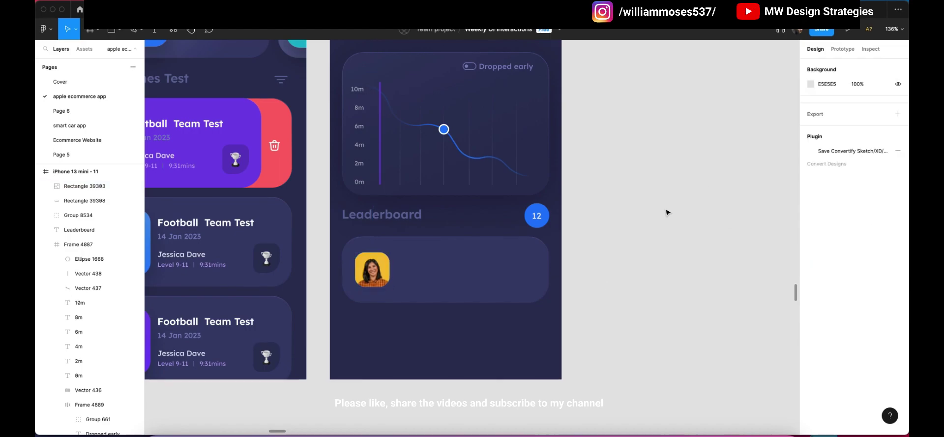
scroll(689, 295, down, 1)
click(898, 309)
click(810, 323)
click(720, 362)
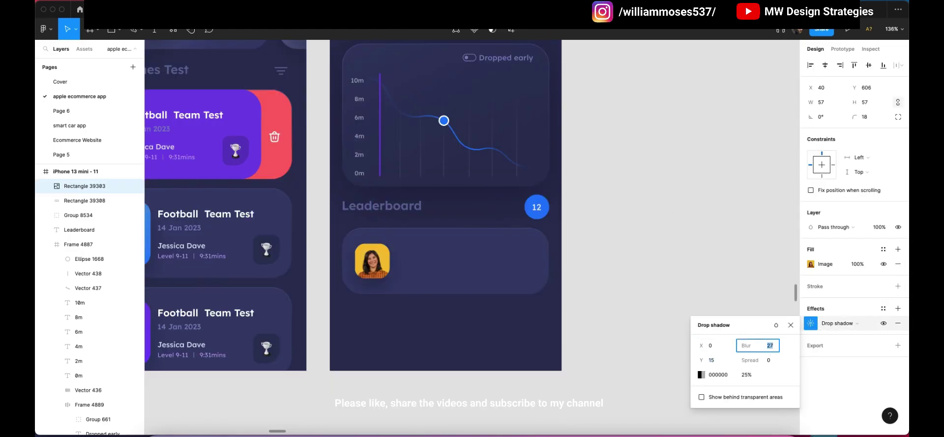
key(Escape)
- Paste the title text beside the avatar, change it to the player's name, and delete the date line
scroll(470, 283, up, 2)
key(ctrl+v)
double_click(470, 283)
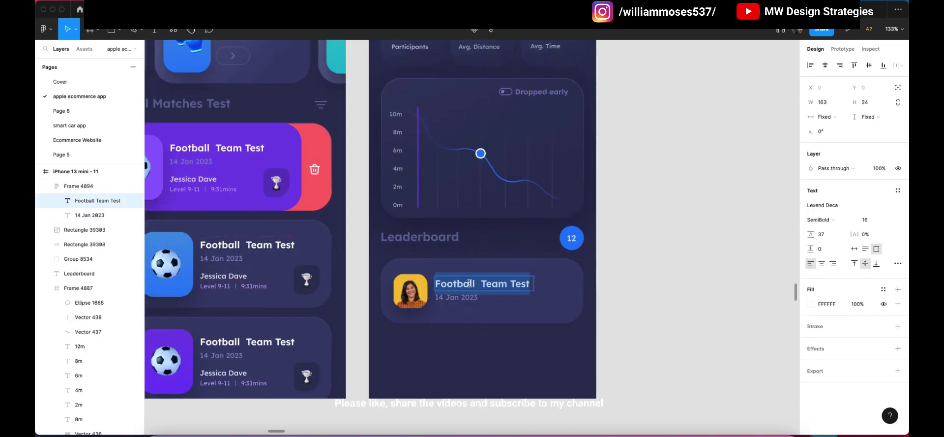
key(Escape)
click(457, 297)
key(Delete)
- Copy the level and time row from another card into the leaderboard card
click(236, 288)
key(ctrl+c)
click(492, 305)
key(ctrl+v)
click(540, 305)
- Place the trophy box in the leaderboard card and recolour it red
scroll(482, 229, down, 1)
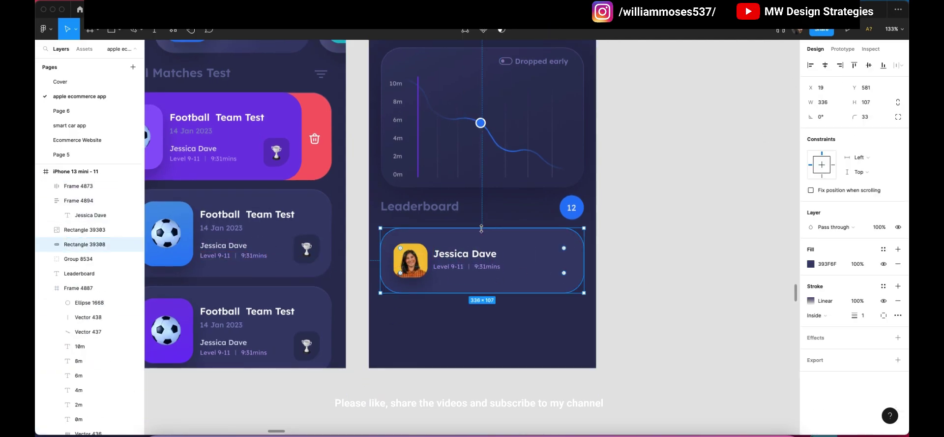
scroll(482, 229, up, 2)
scroll(481, 229, down, 3)
scroll(481, 229, up, 2)
mouse_move(306, 249)
mouse_down()
mouse_move(590, 261)
mouse_move(554, 261)
mouse_up()
click(898, 145)
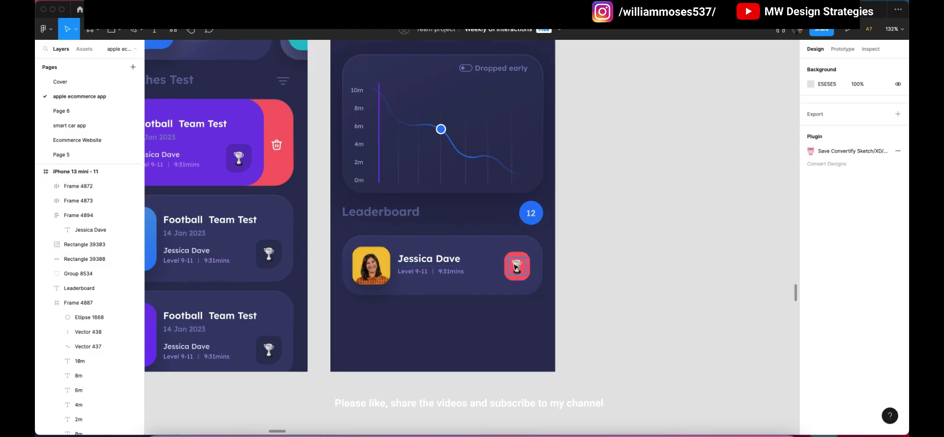
scroll(537, 266, left, 1)
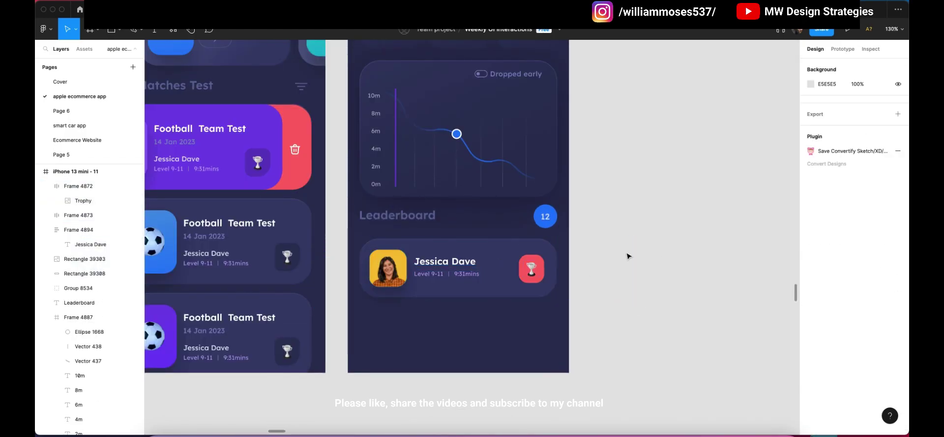
- Duplicate the leaderboard card below itself with Ctrl+D
key(ctrl+d)
scroll(618, 325, down, 3)
click(407, 242)
scroll(484, 241, up, 4)
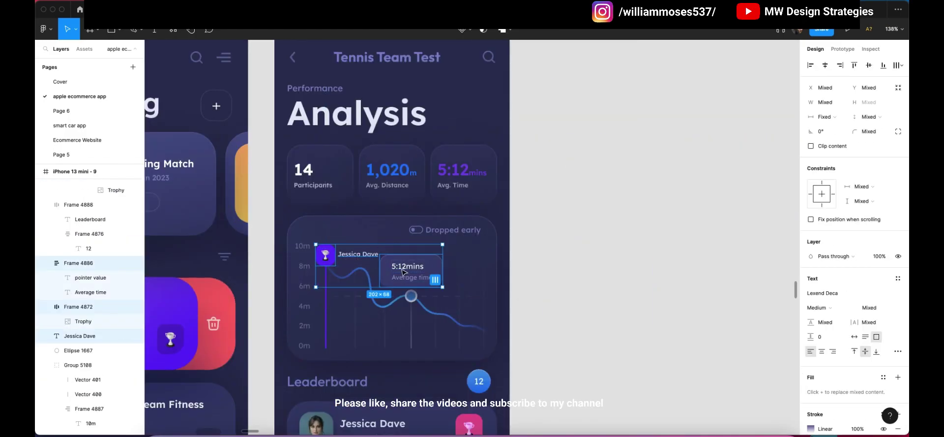
- Drag the 5:12mins Average time tooltip down so it sits just above the curve's dot
scroll(485, 241, up, 3)
click(487, 231)
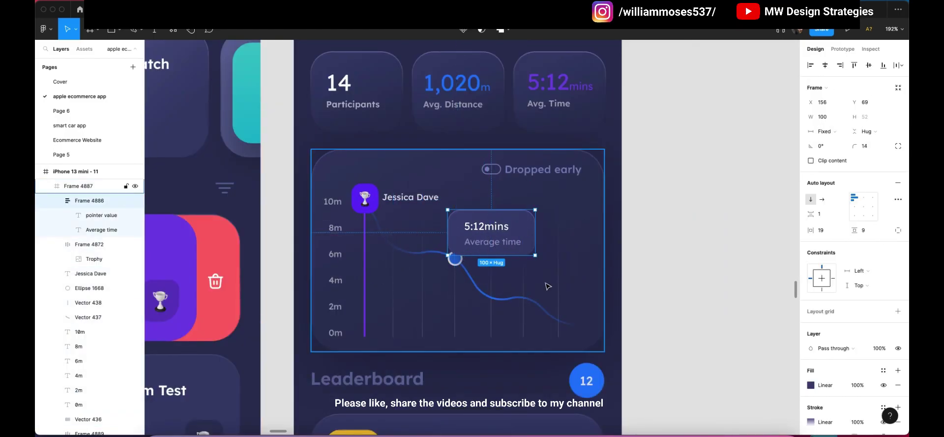
click(460, 261)
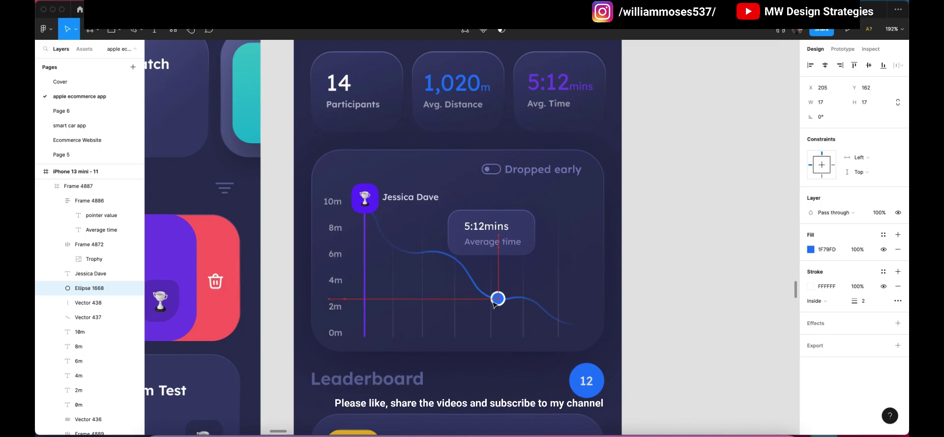
drag(500, 245, 504, 269)
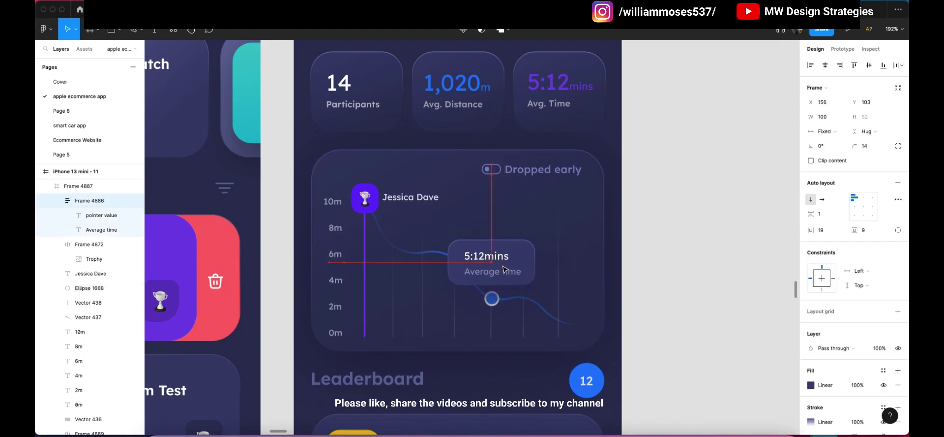
key(Escape)
scroll(521, 275, down, 5)
scroll(535, 290, up, 5)
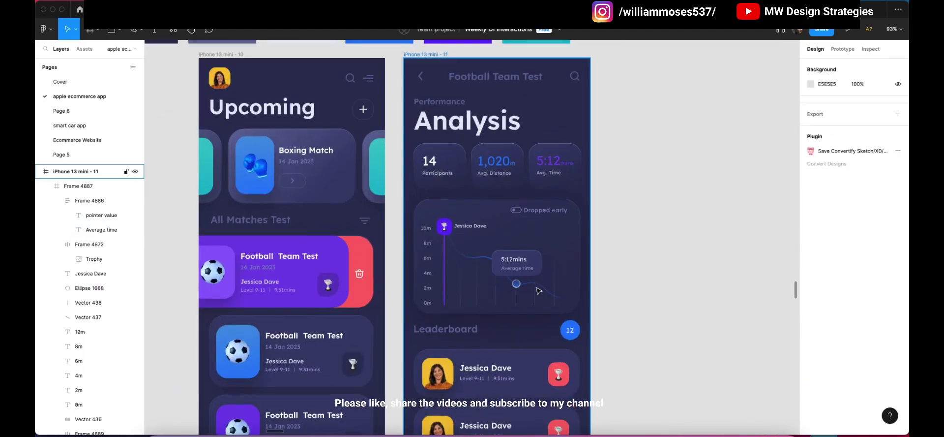
scroll(534, 290, up, 2)
click(514, 255)
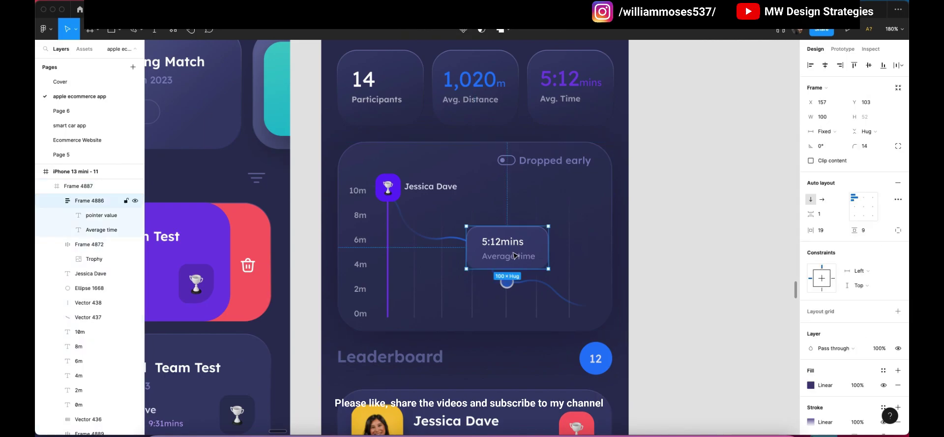
key(Escape)
scroll(515, 255, down, 5)
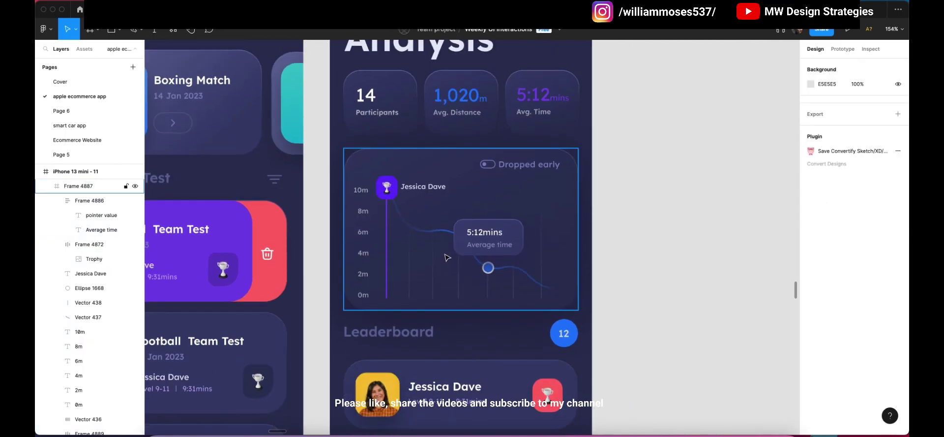
scroll(346, 255, up, 2)
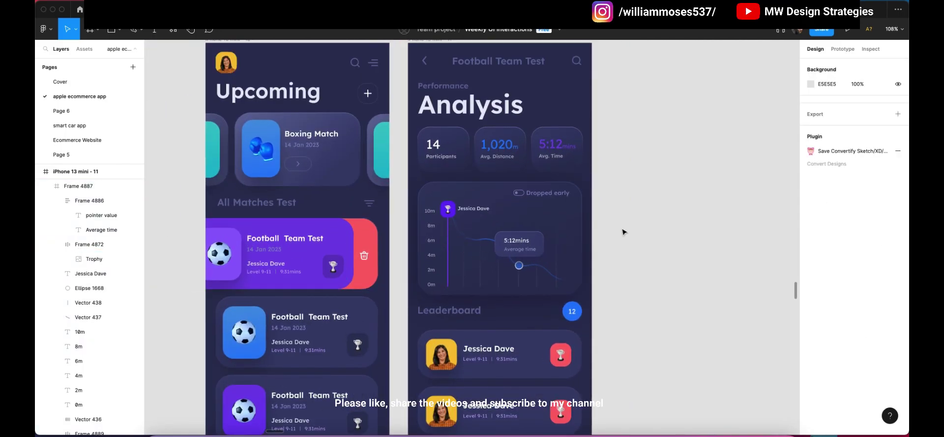